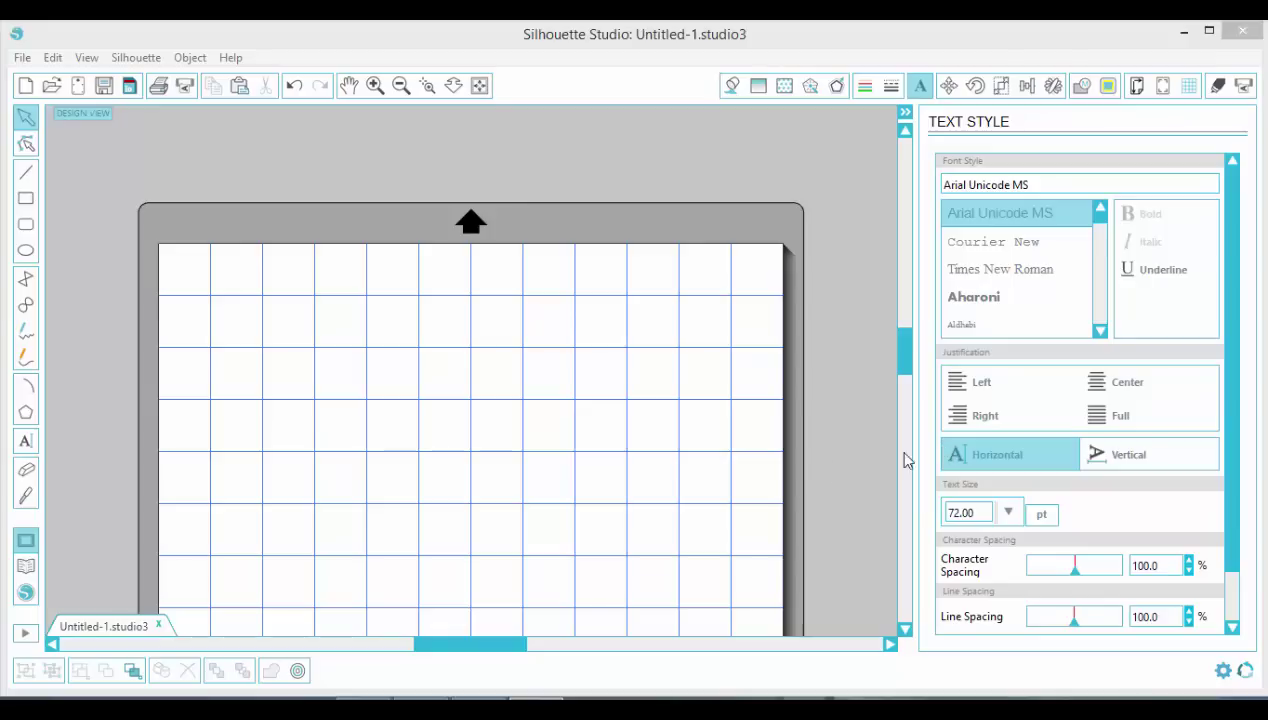
Add the text "Pinball" near the upper-left corner of the cutting mat.
{"action": "left_click", "coordinate": [29, 450]}
{"action": "left_click", "coordinate": [207, 341]}
{"action": "type", "text": "Pinball"}
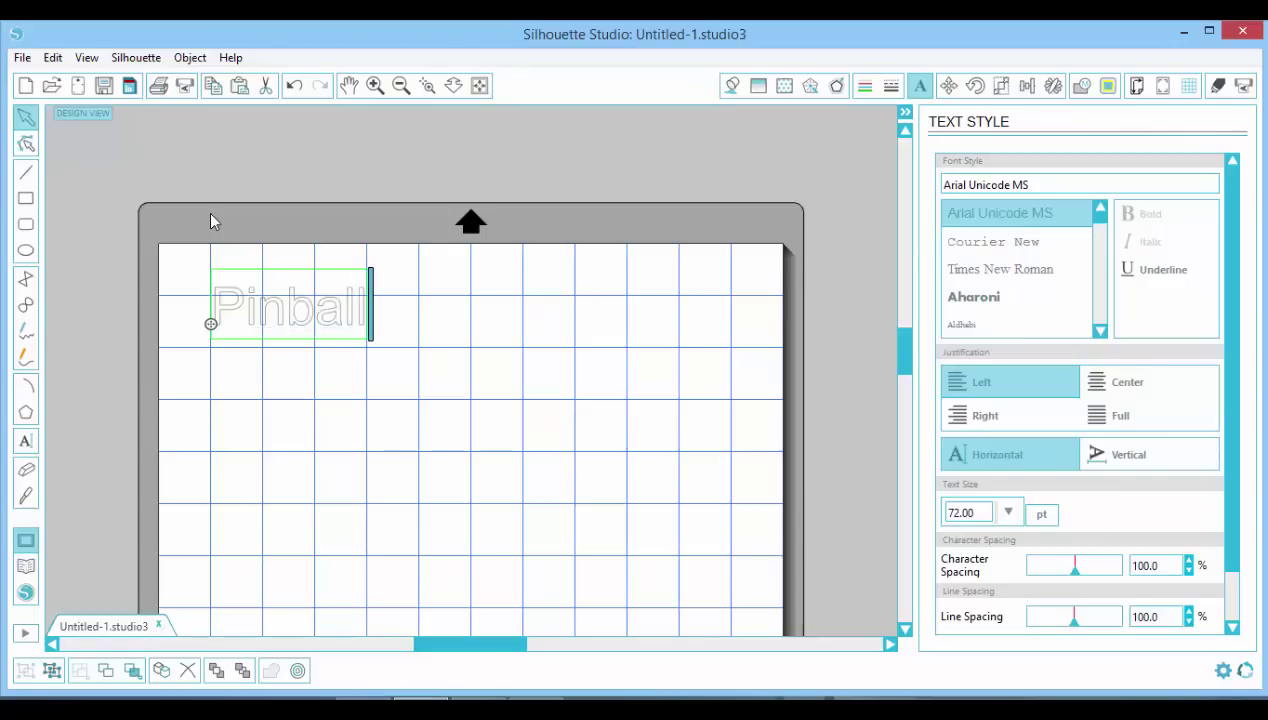
{"action": "left_click", "coordinate": [306, 388]}
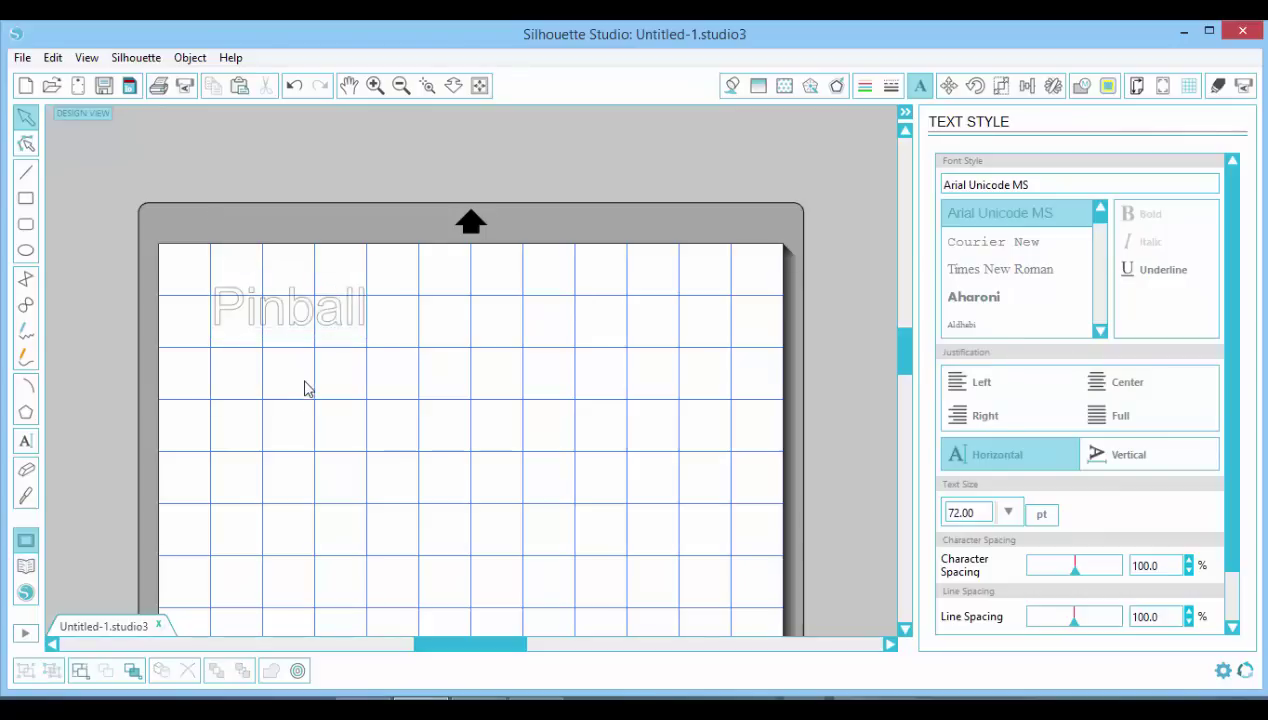
Add a separate text object reading "Wizard" beside the word Pinball.
{"action": "left_click", "coordinate": [29, 446]}
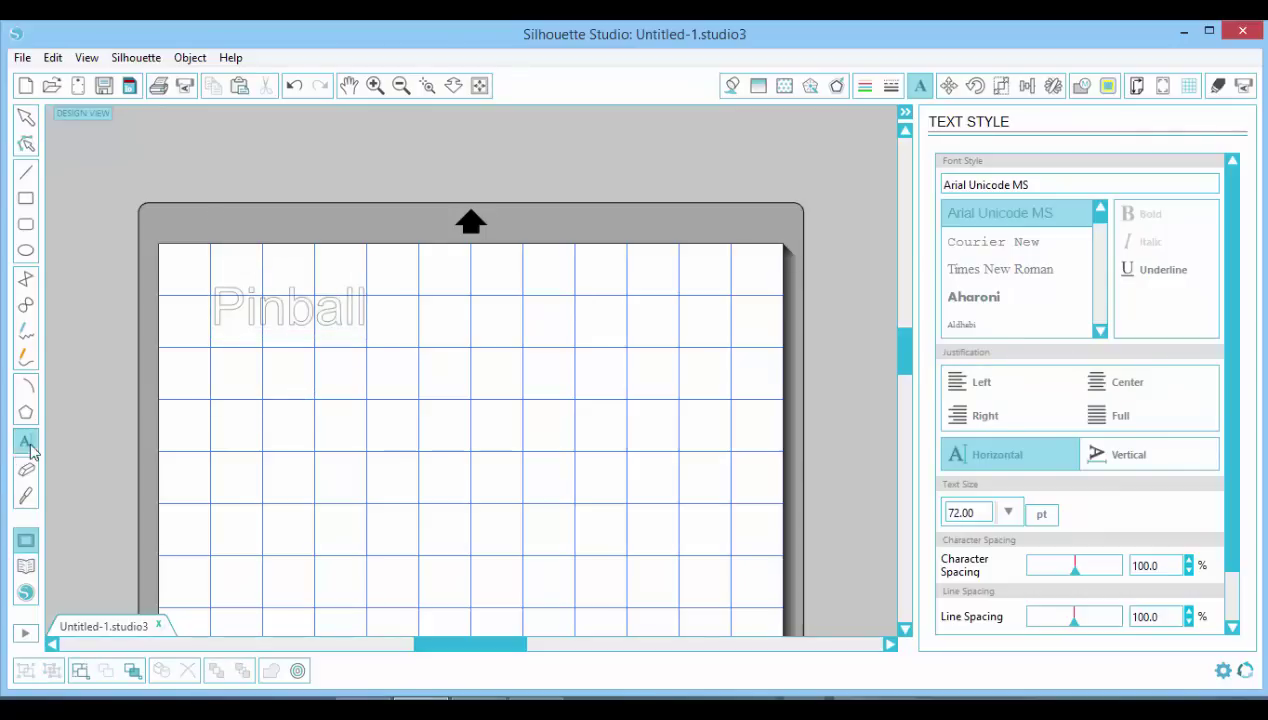
{"action": "left_click", "coordinate": [425, 313]}
{"action": "type", "text": "Wizard"}
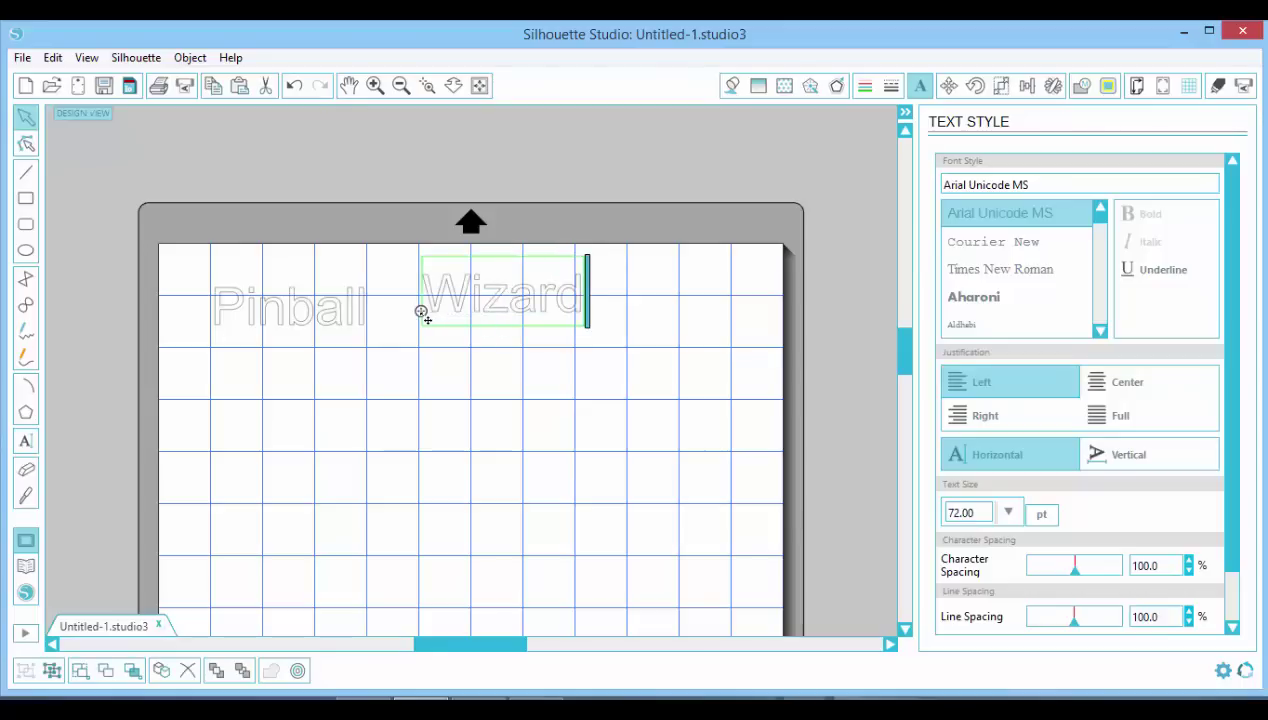
{"action": "left_click", "coordinate": [358, 215]}
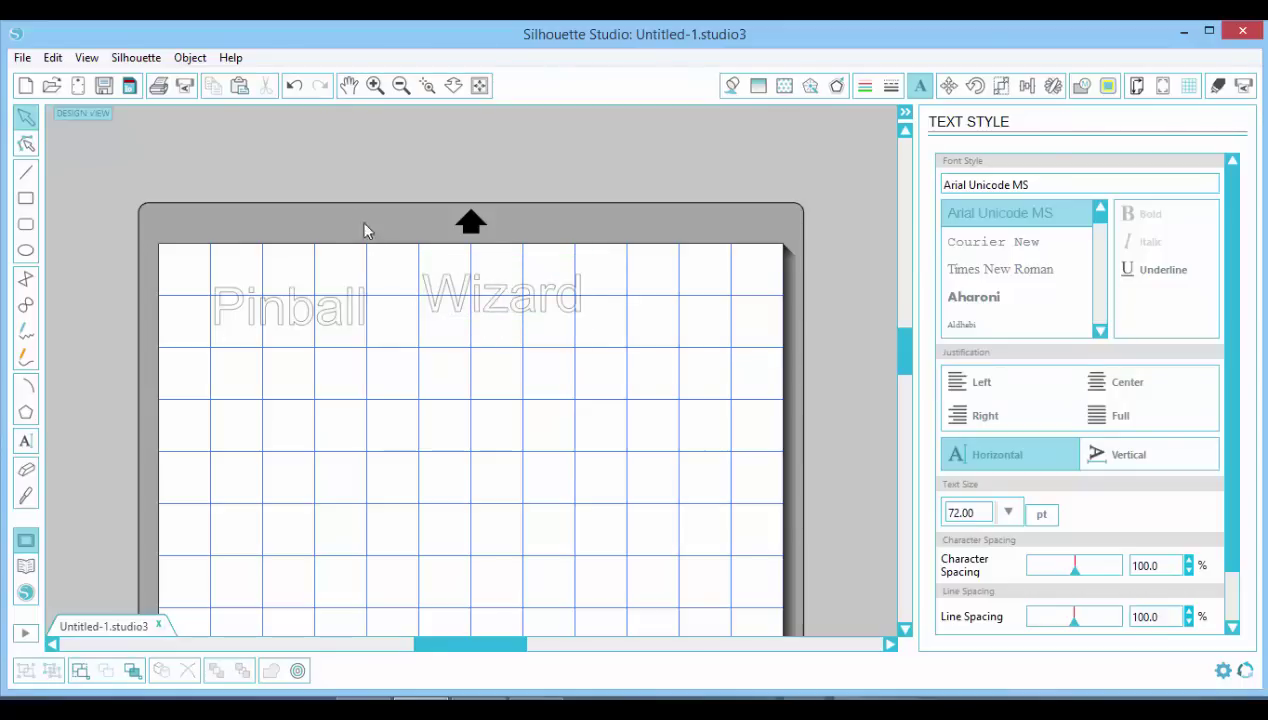
Set the word Pinball in Times New Roman and enlarge it proportionally to about 4.13 in wide.
{"action": "left_click", "coordinate": [335, 325]}
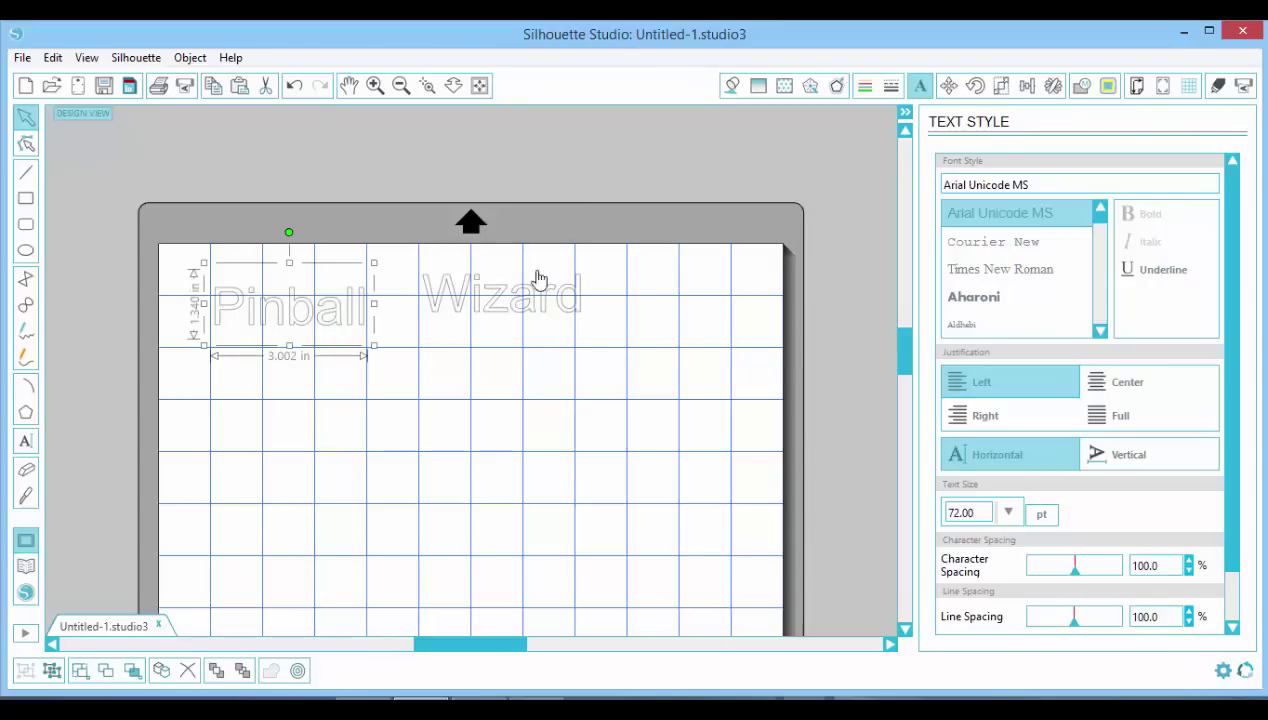
{"action": "left_click", "coordinate": [1018, 273]}
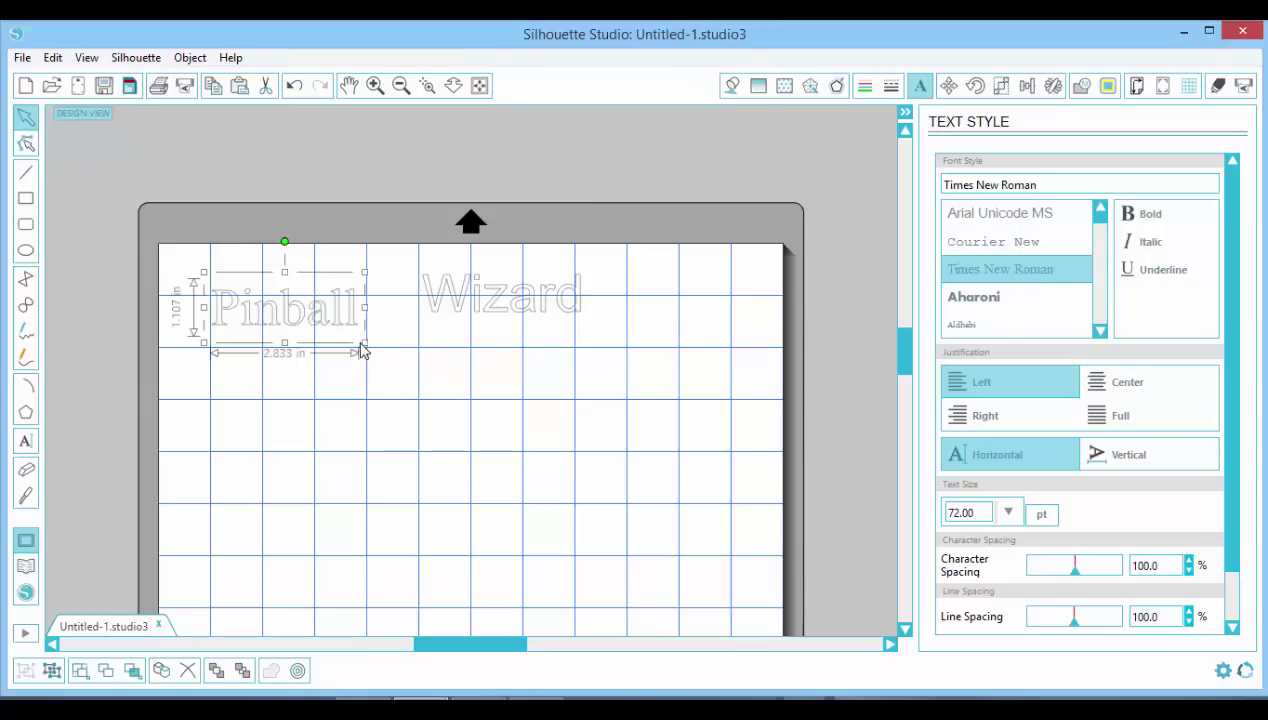
{"action": "left_click_drag", "start_coordinate": [365, 343], "coordinate": [427, 381]}
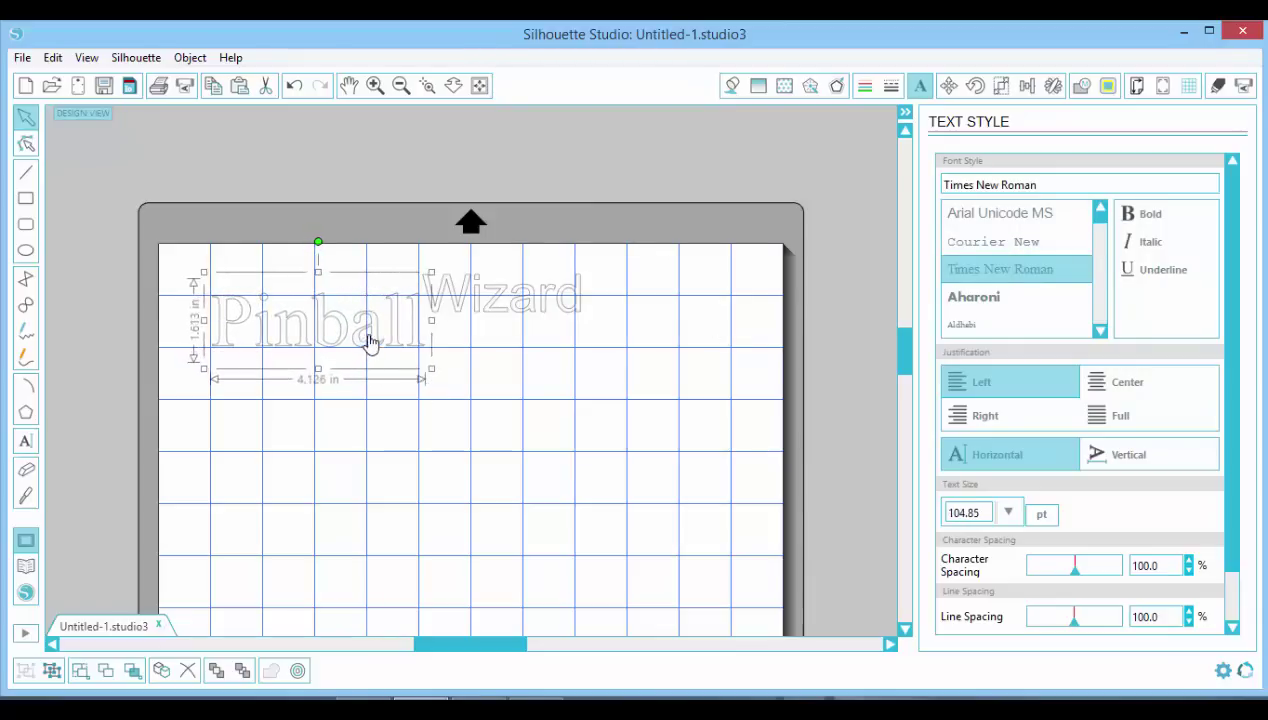
Space the words Pinball and Wizard apart on the mat and make Pinball bold.
{"action": "left_click", "coordinate": [527, 307]}
{"action": "left_click_drag", "start_coordinate": [527, 307], "coordinate": [594, 329]}
{"action": "left_click", "coordinate": [395, 337]}
{"action": "left_click_drag", "start_coordinate": [396, 337], "coordinate": [405, 339]}
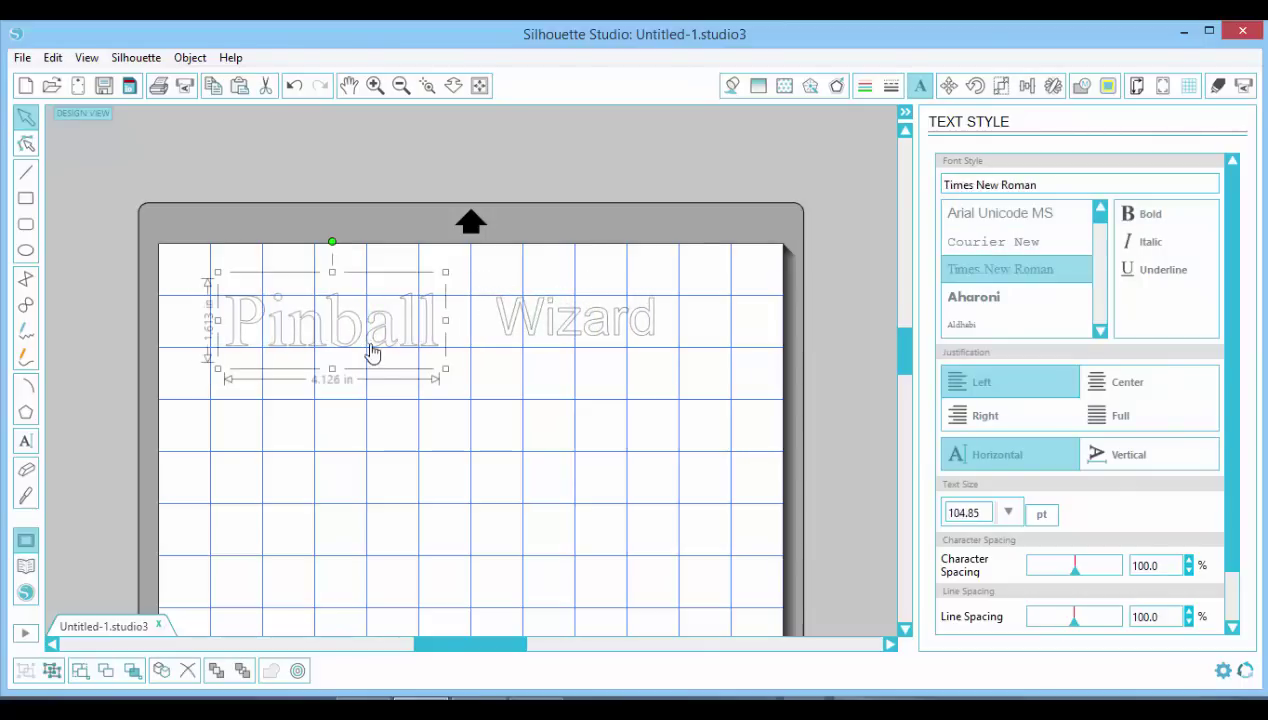
{"action": "left_click", "coordinate": [1153, 220]}
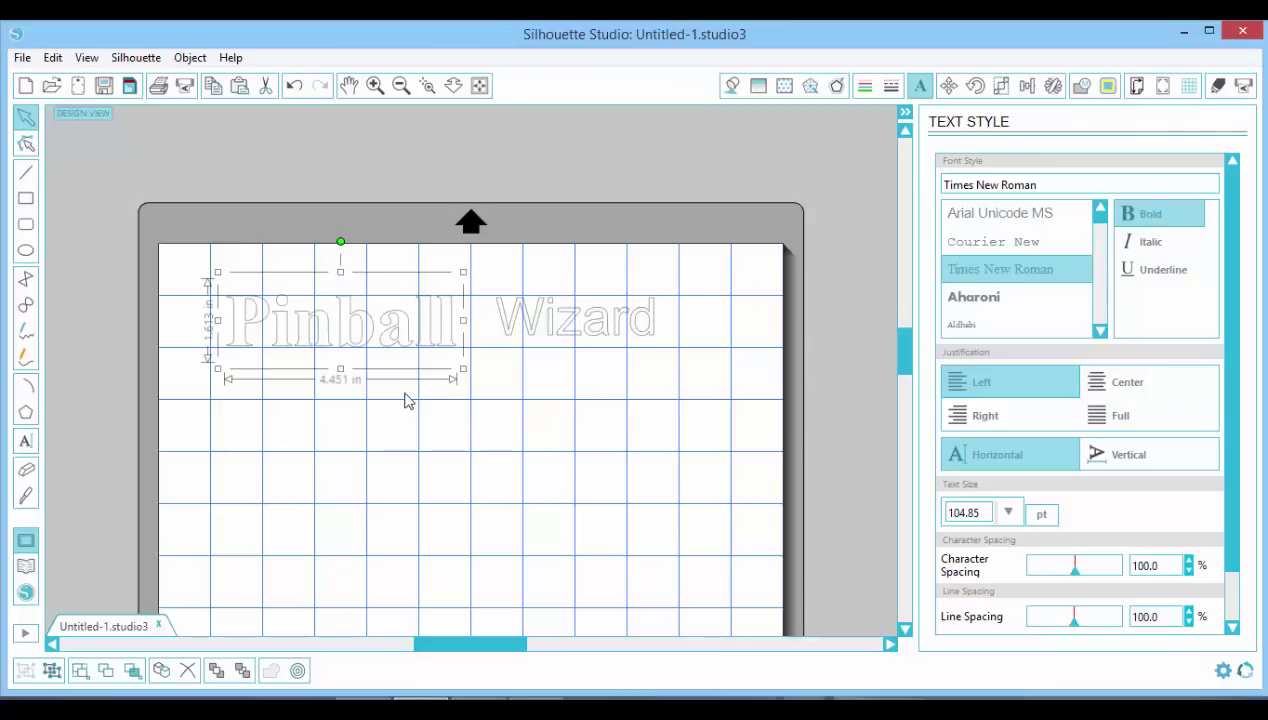
Edit the word Pinball so that it reads "PINBALL" in all capitals.
{"action": "double_click", "coordinate": [331, 344]}
{"action": "left_click_drag", "start_coordinate": [273, 326], "coordinate": [451, 320]}
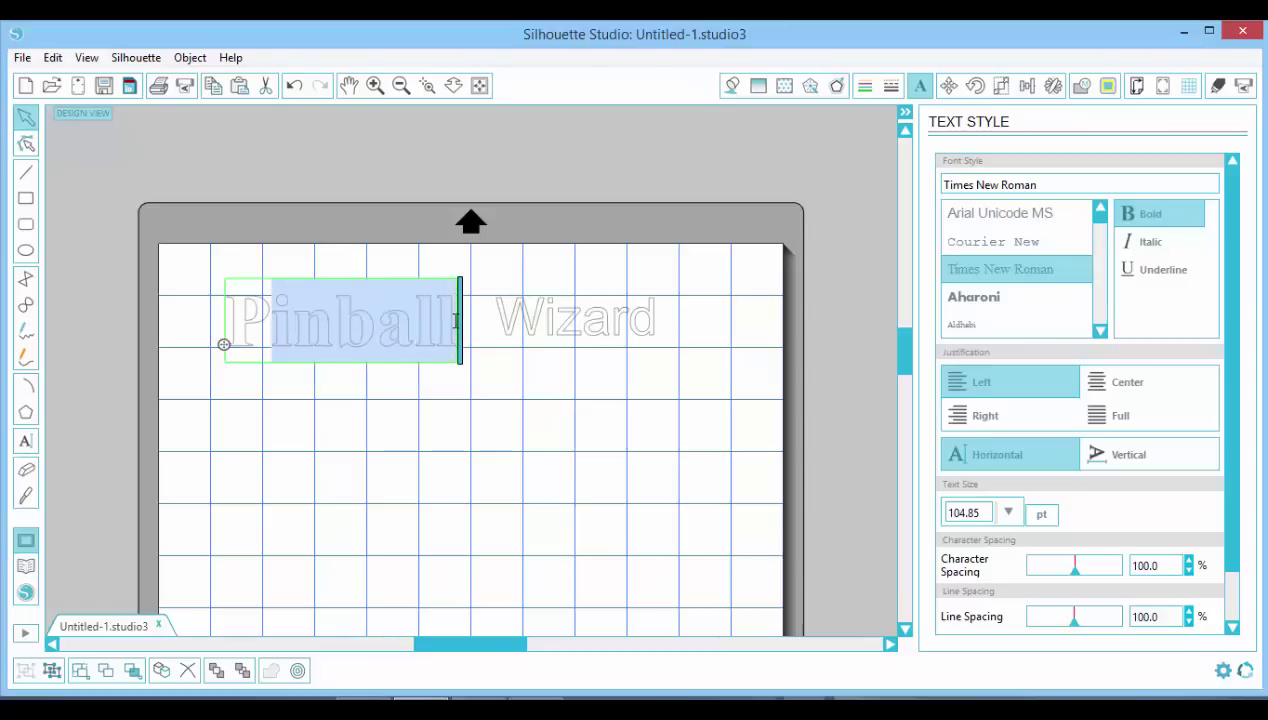
{"action": "type", "text": "INBALL"}
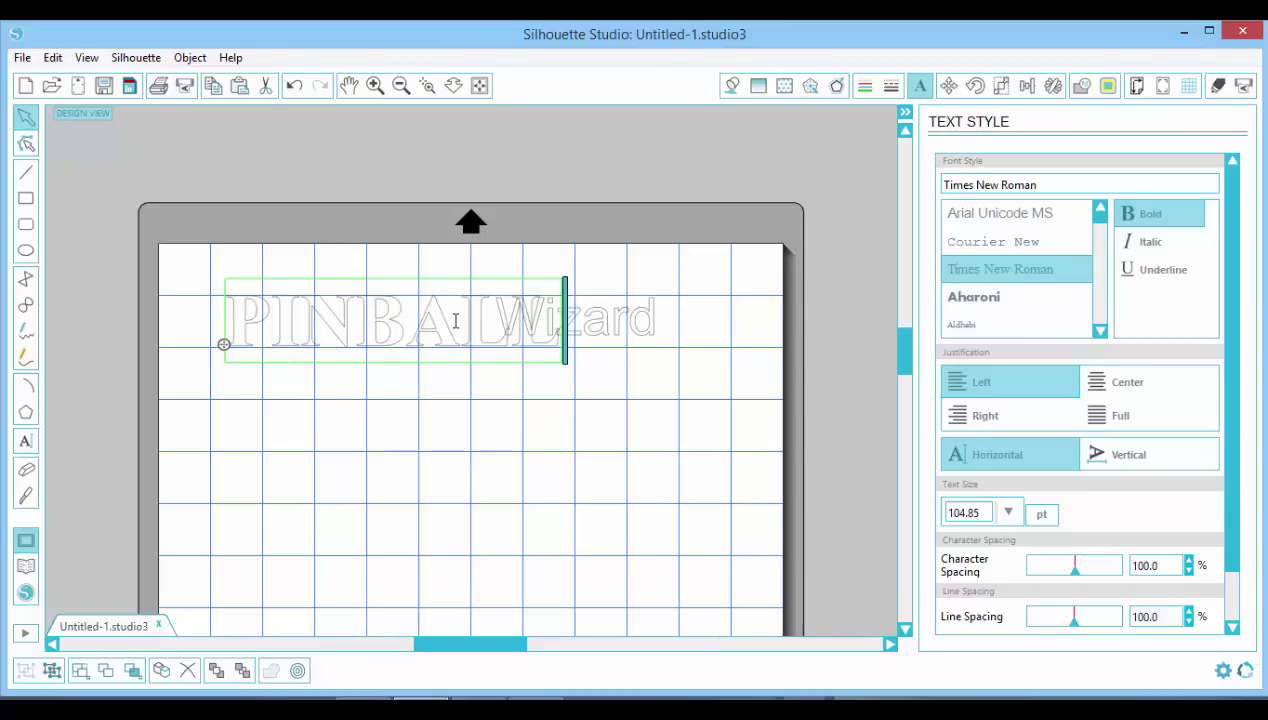
{"action": "left_click", "coordinate": [391, 388]}
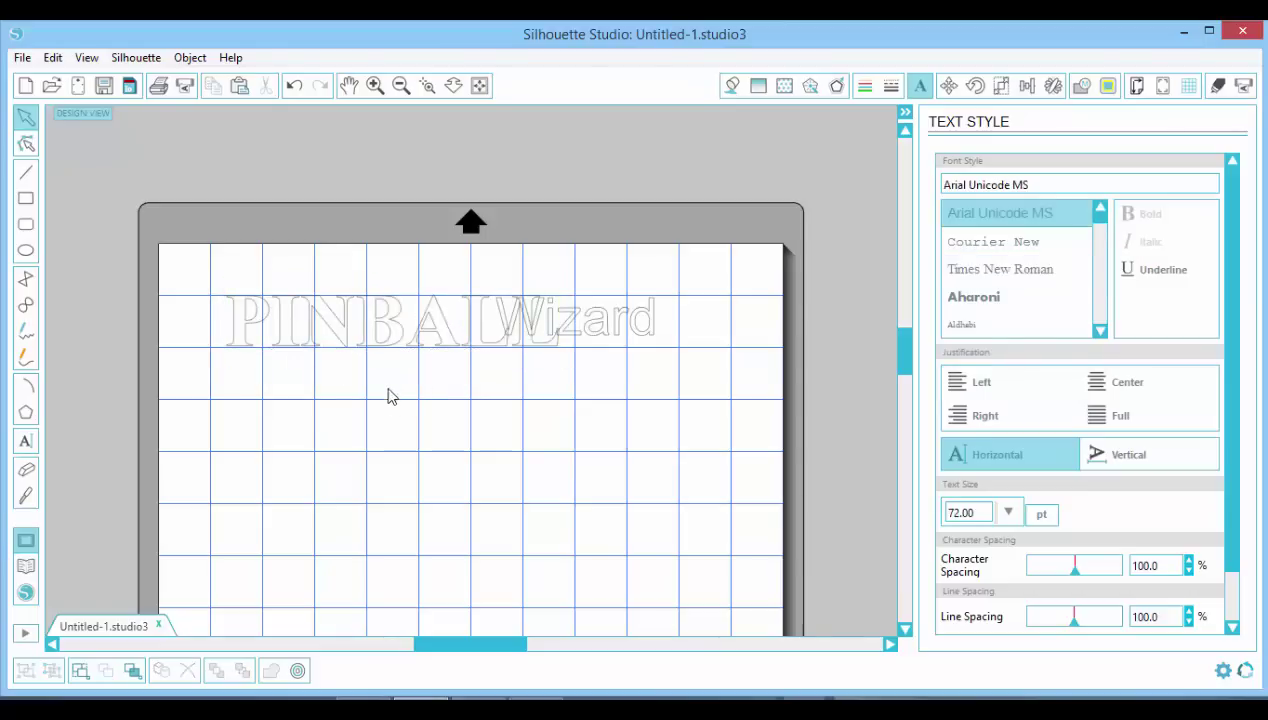
Resize PINBALL to about 5.16 in wide by 1.82 in high and position it clear of Wizard.
{"action": "left_click_drag", "start_coordinate": [391, 346], "coordinate": [354, 349]}
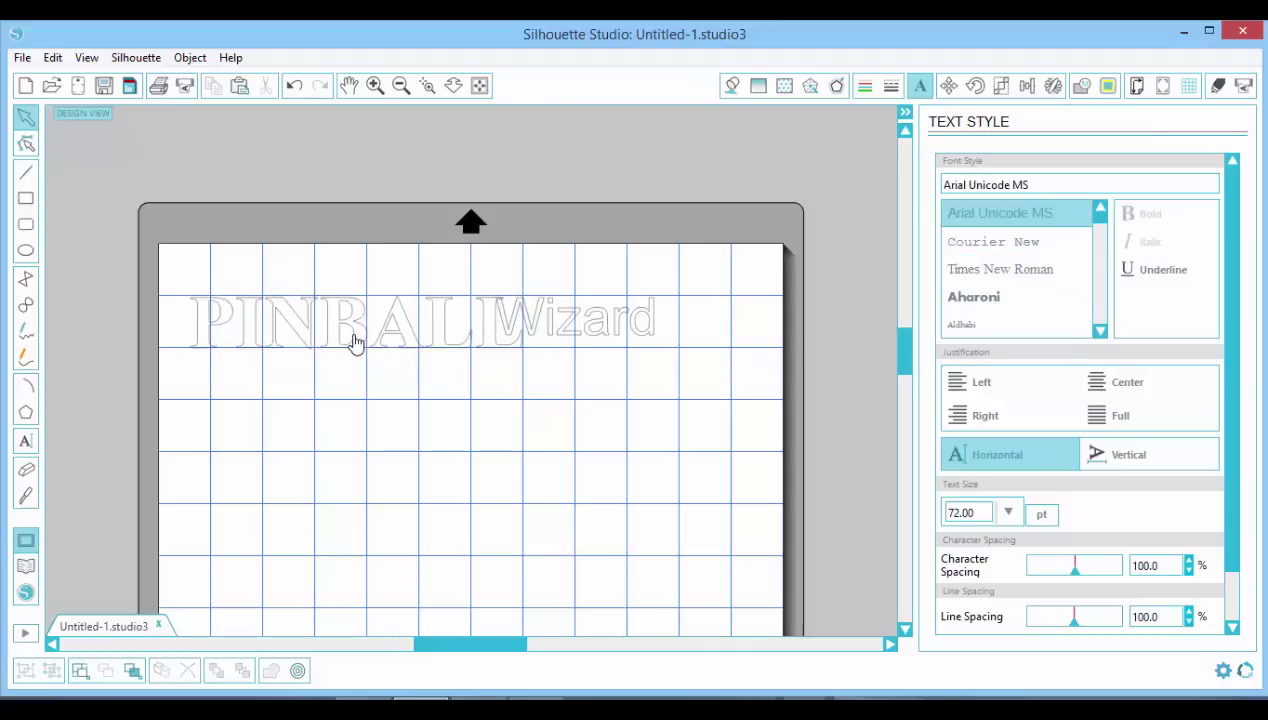
{"action": "left_click_drag", "start_coordinate": [531, 373], "coordinate": [463, 355]}
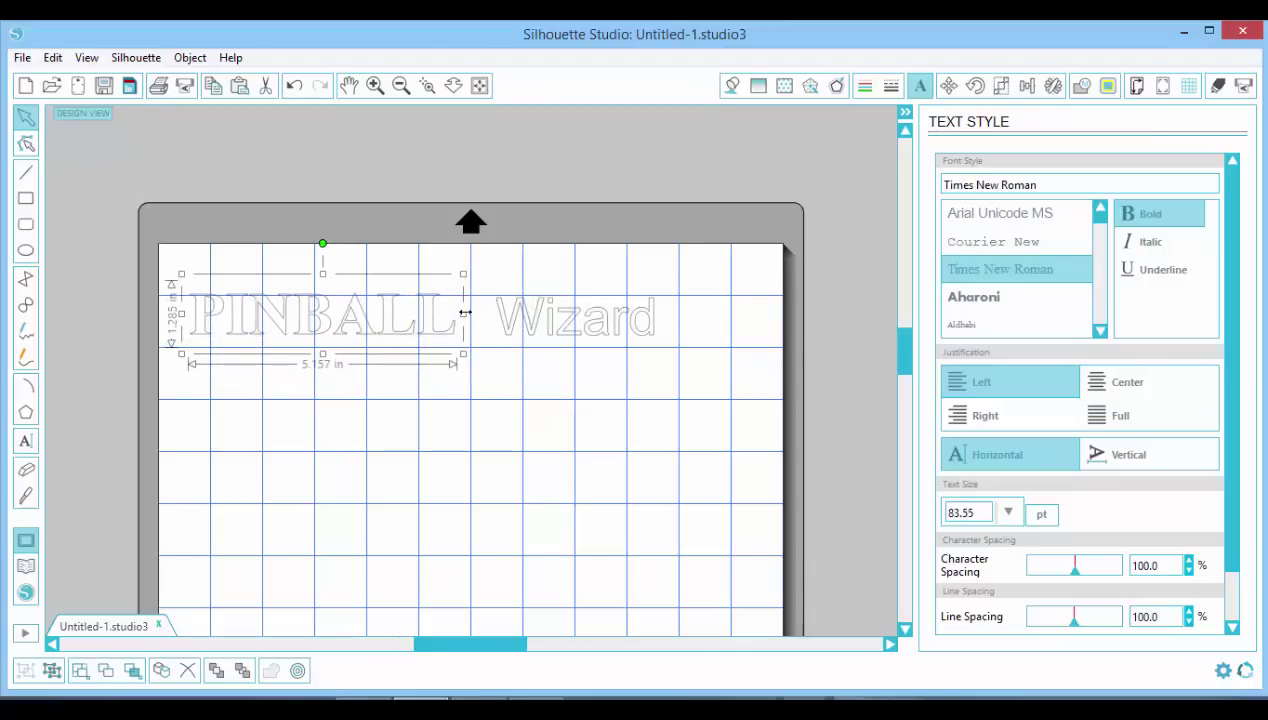
{"action": "left_click_drag", "start_coordinate": [323, 273], "coordinate": [322, 245]}
{"action": "left_click_drag", "start_coordinate": [328, 325], "coordinate": [332, 342]}
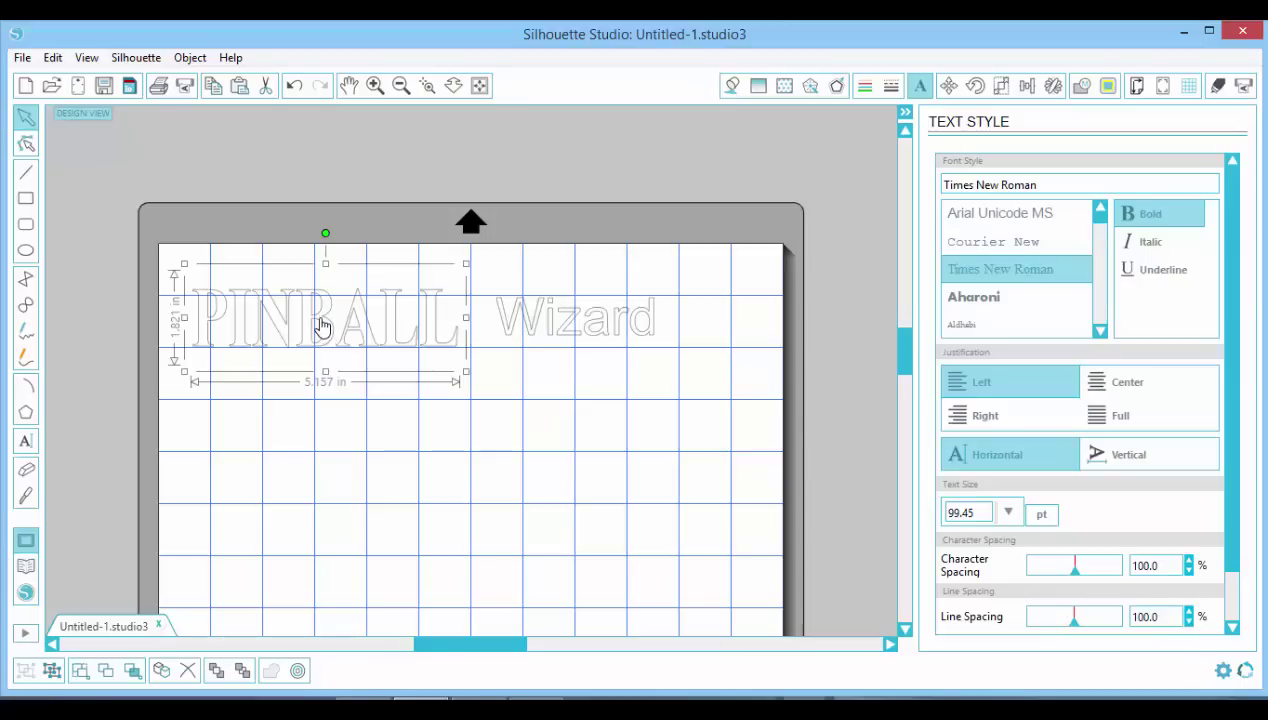
{"action": "left_click_drag", "start_coordinate": [320, 325], "coordinate": [324, 325]}
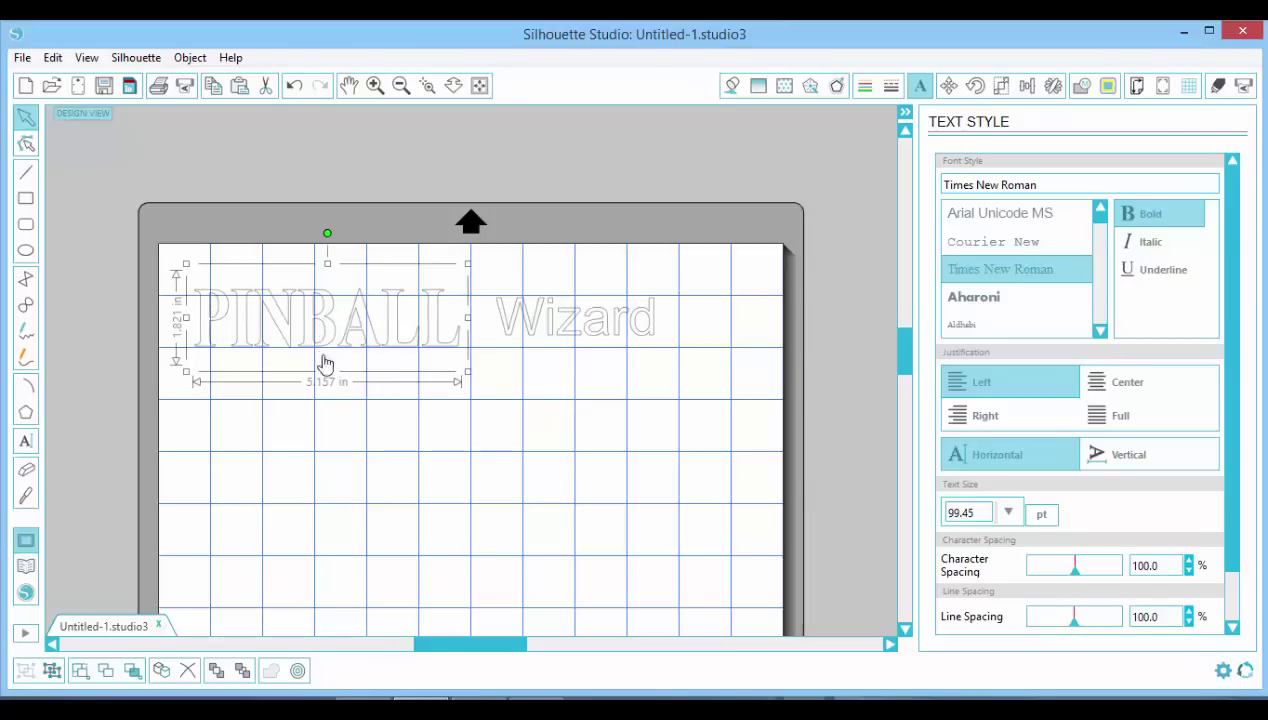
{"action": "left_click", "coordinate": [318, 408]}
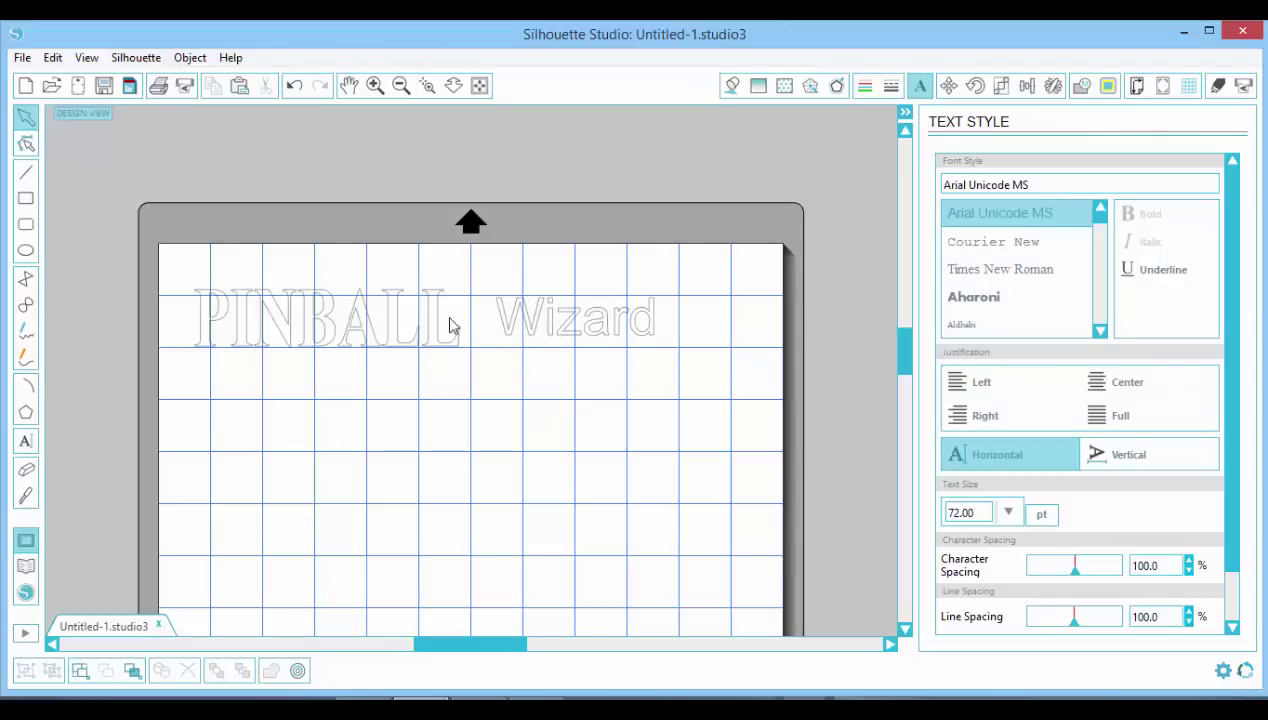
Apply the LW Jumble font from the library's My Fonts collection to the word Wizard.
{"action": "left_click", "coordinate": [530, 326]}
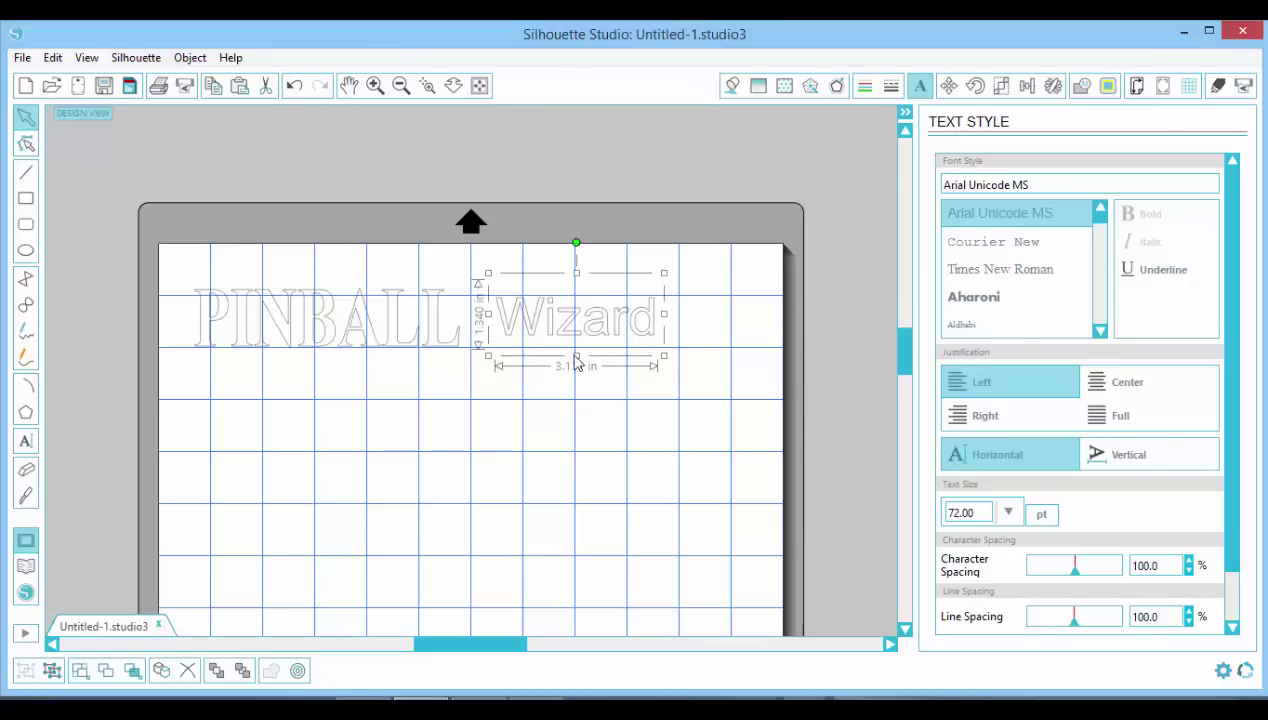
{"action": "left_click", "coordinate": [26, 575]}
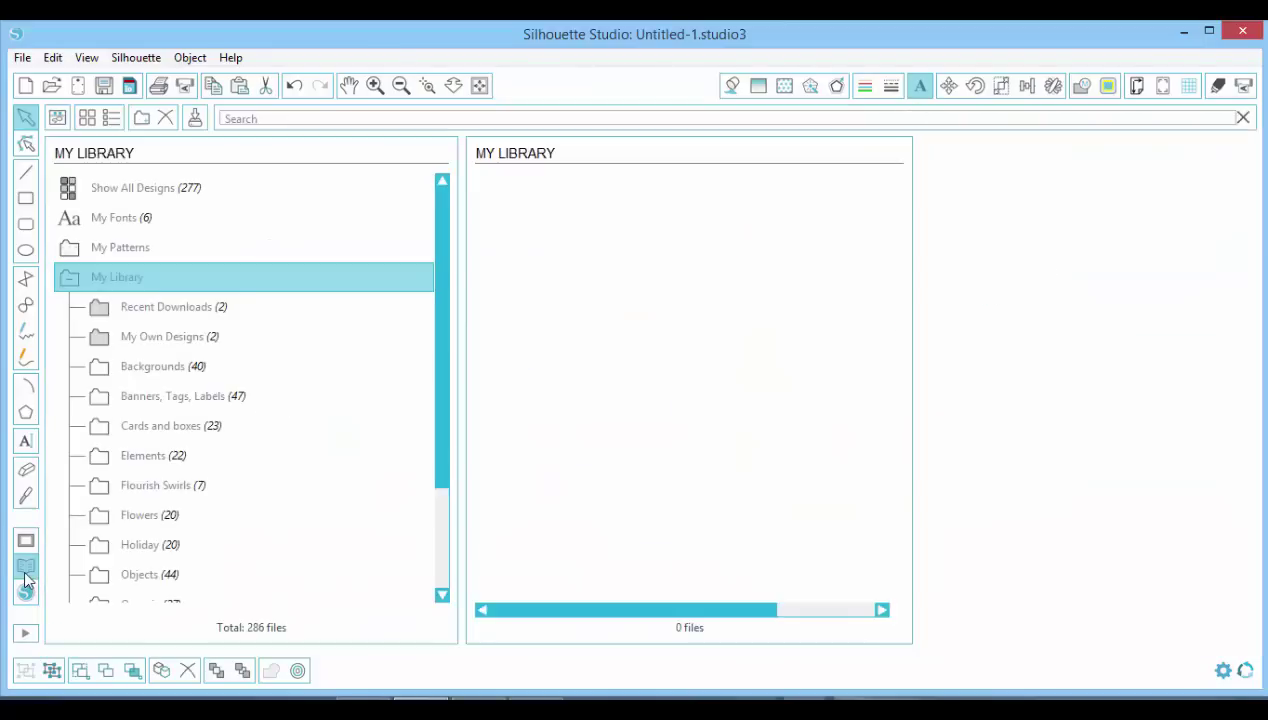
{"action": "left_click", "coordinate": [117, 227]}
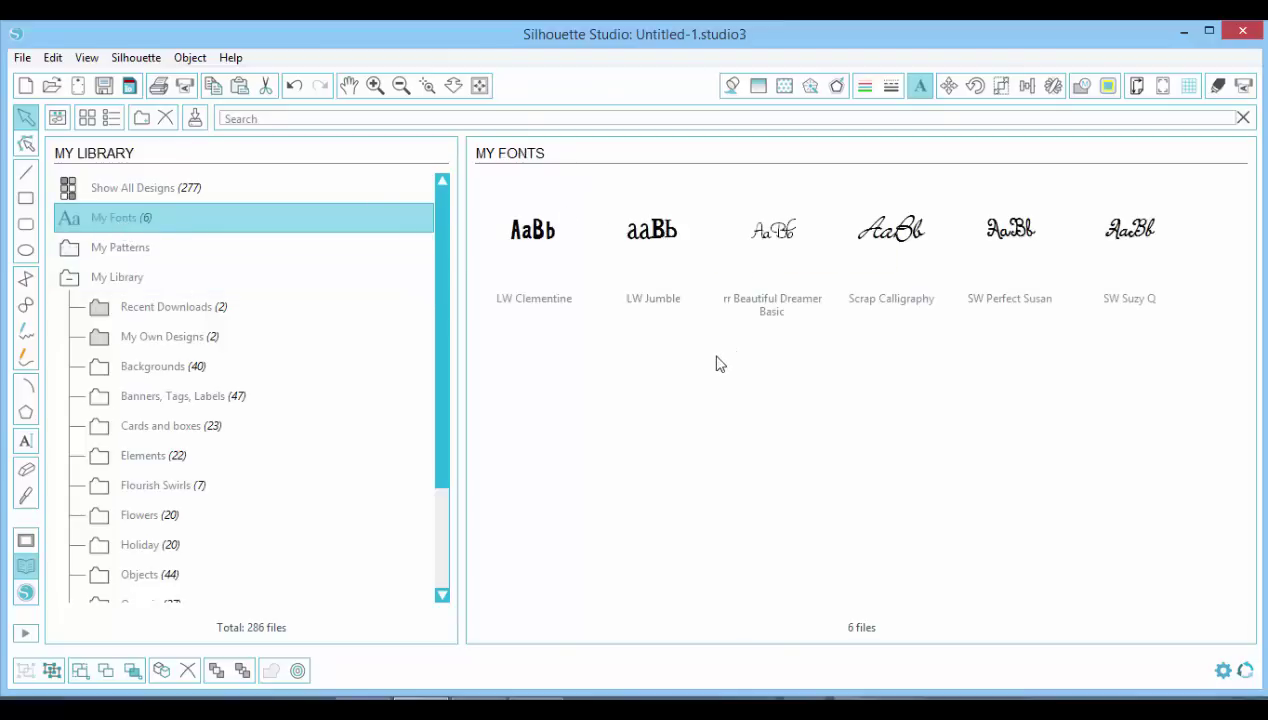
{"action": "double_click", "coordinate": [660, 252]}
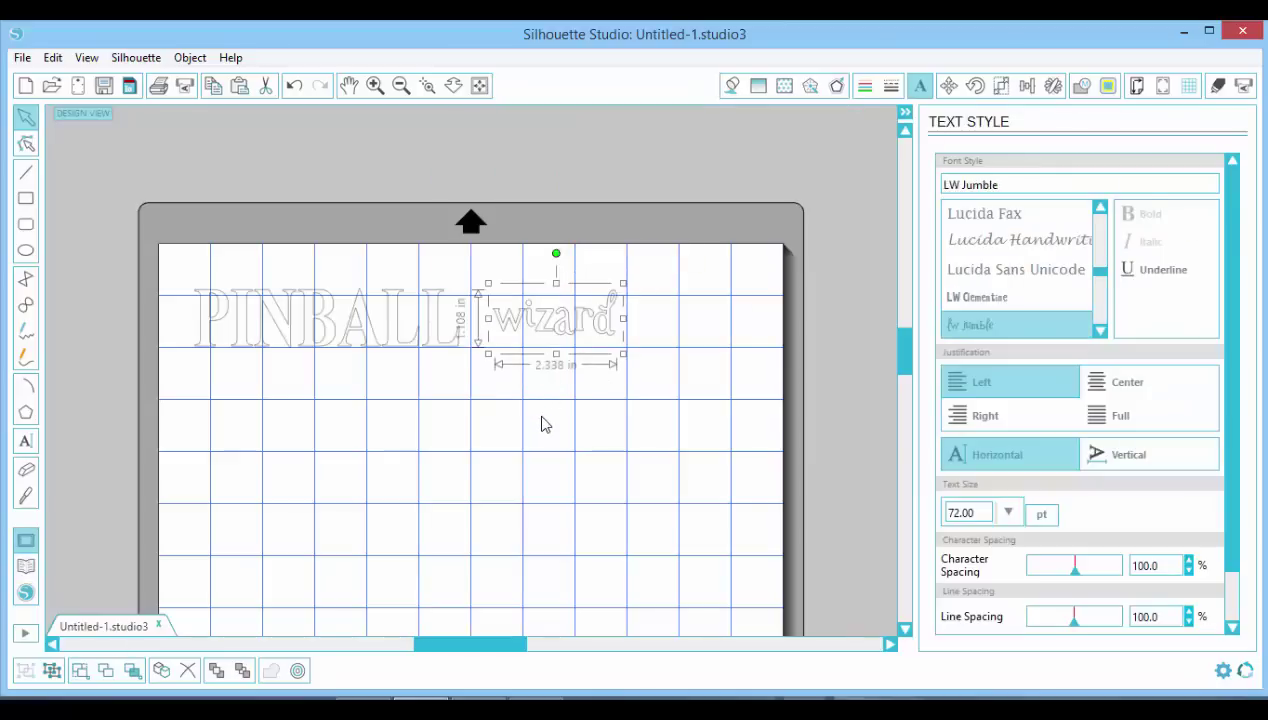
Enlarge the word Wizard proportionally to about 4.55 in wide and line it up beside PINBALL.
{"action": "left_click_drag", "start_coordinate": [557, 321], "coordinate": [566, 327]}
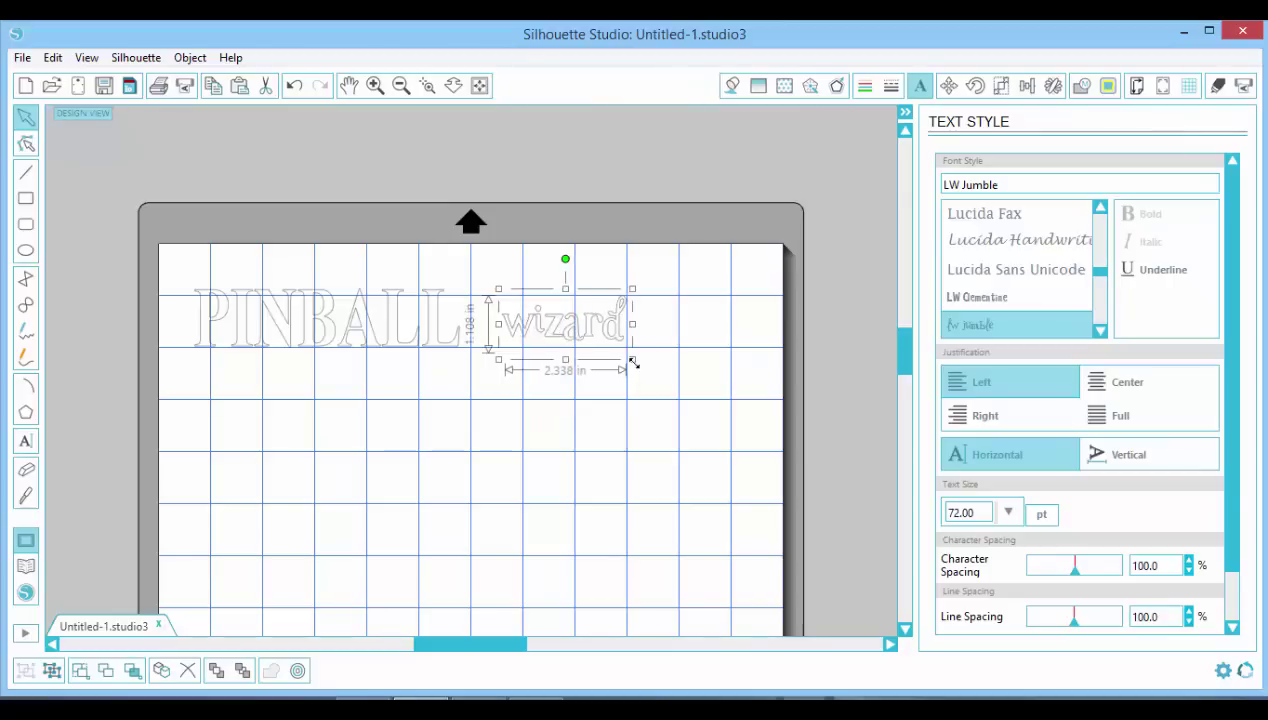
{"action": "left_click_drag", "start_coordinate": [633, 361], "coordinate": [722, 400]}
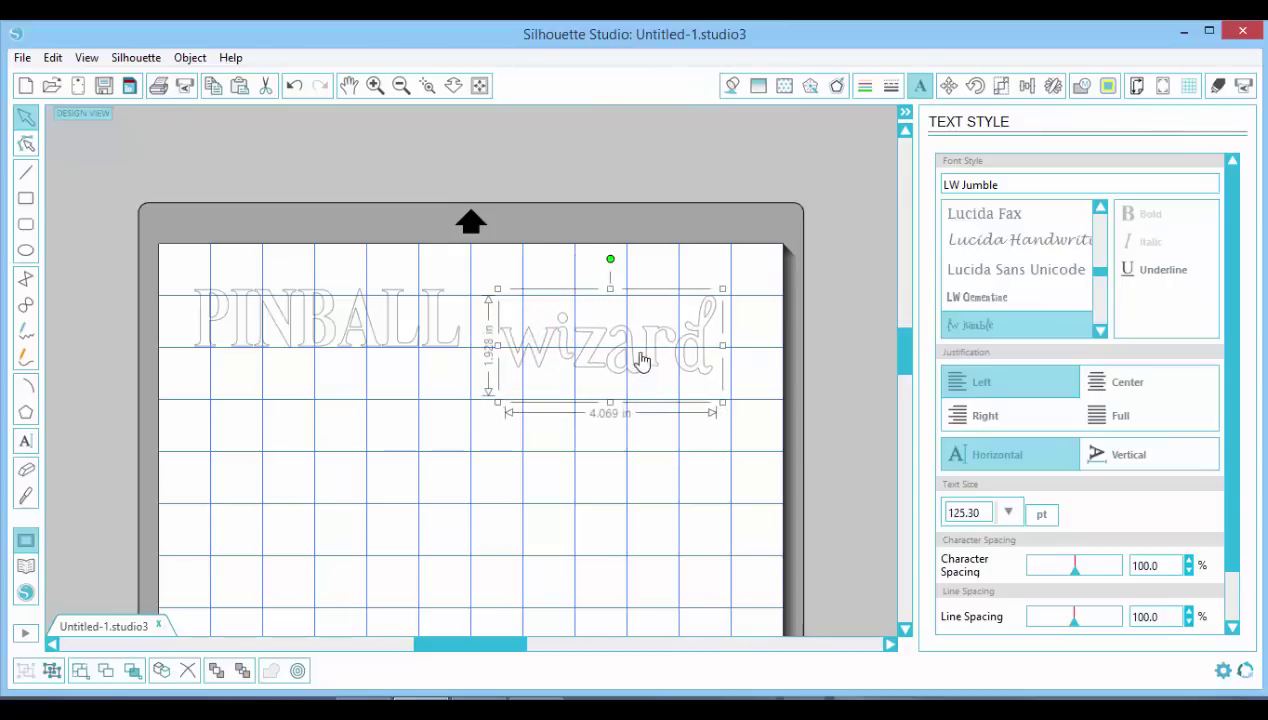
{"action": "left_click_drag", "start_coordinate": [640, 358], "coordinate": [642, 347]}
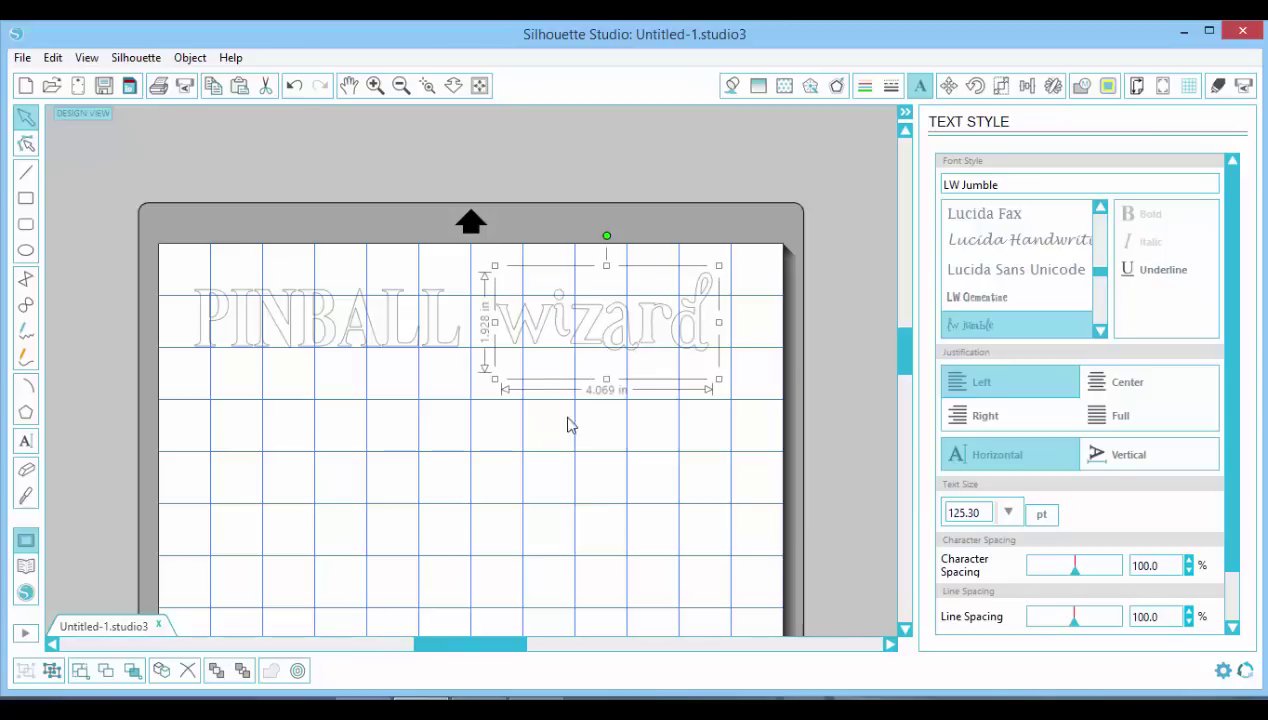
{"action": "left_click_drag", "start_coordinate": [726, 263], "coordinate": [744, 254]}
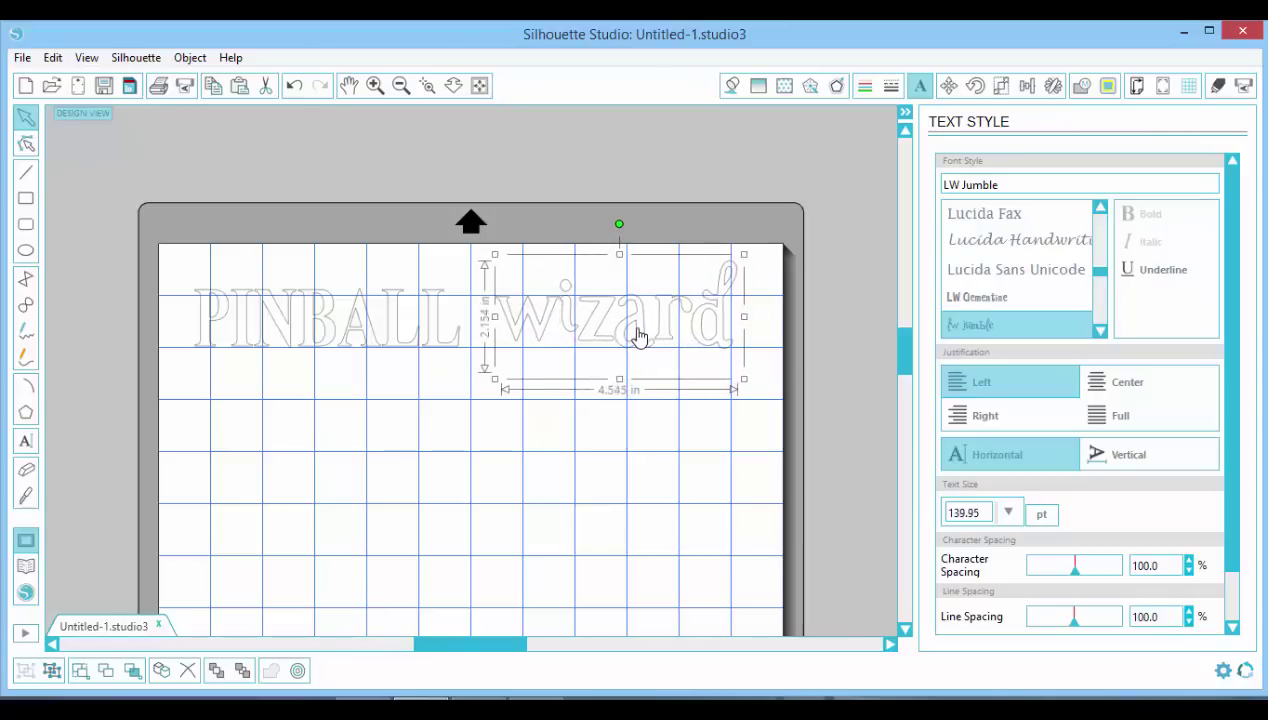
{"action": "left_click_drag", "start_coordinate": [638, 334], "coordinate": [629, 340]}
{"action": "left_click", "coordinate": [609, 460]}
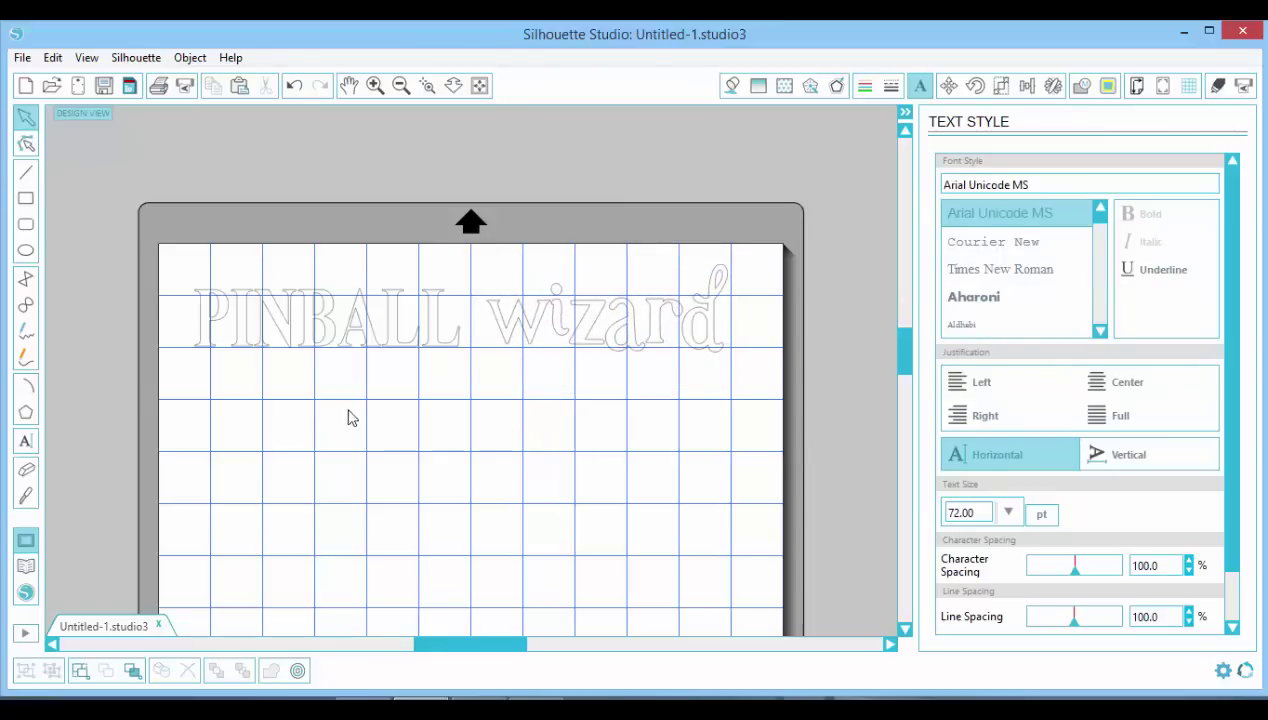
Weld the word Wizard so that its letters become separate editable shapes.
{"action": "left_click", "coordinate": [584, 329]}
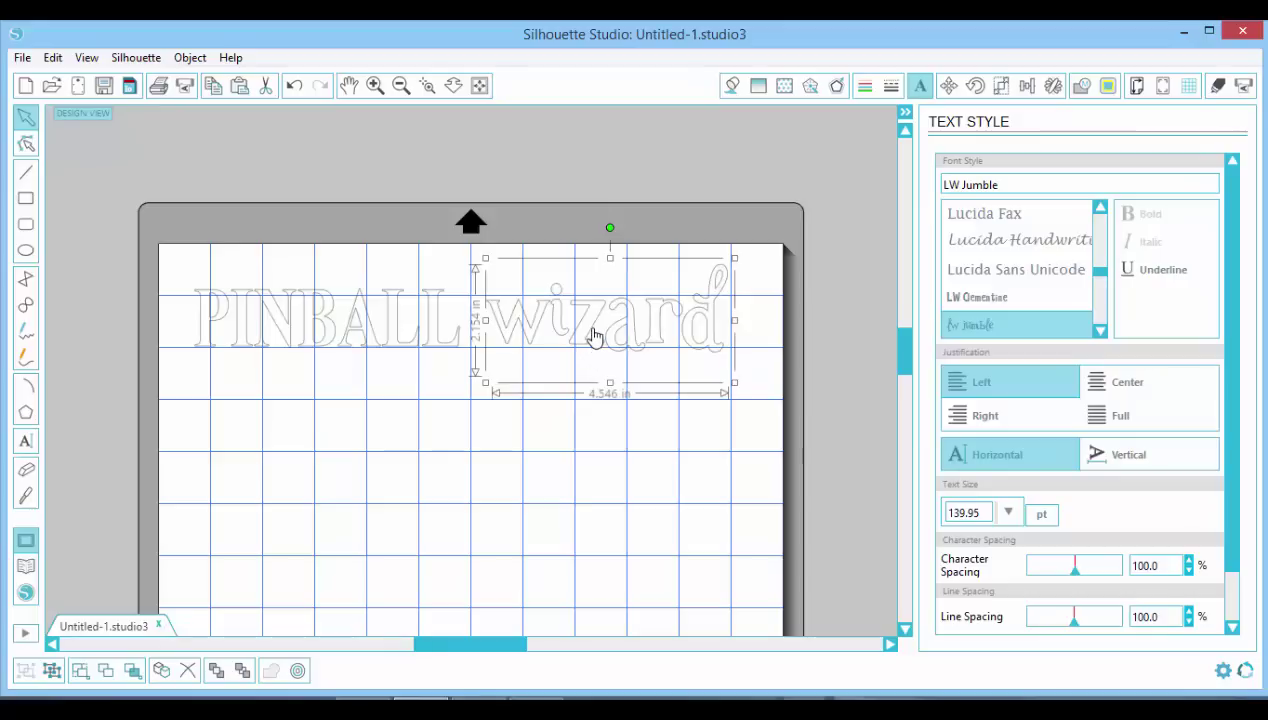
{"action": "right_click", "coordinate": [594, 336]}
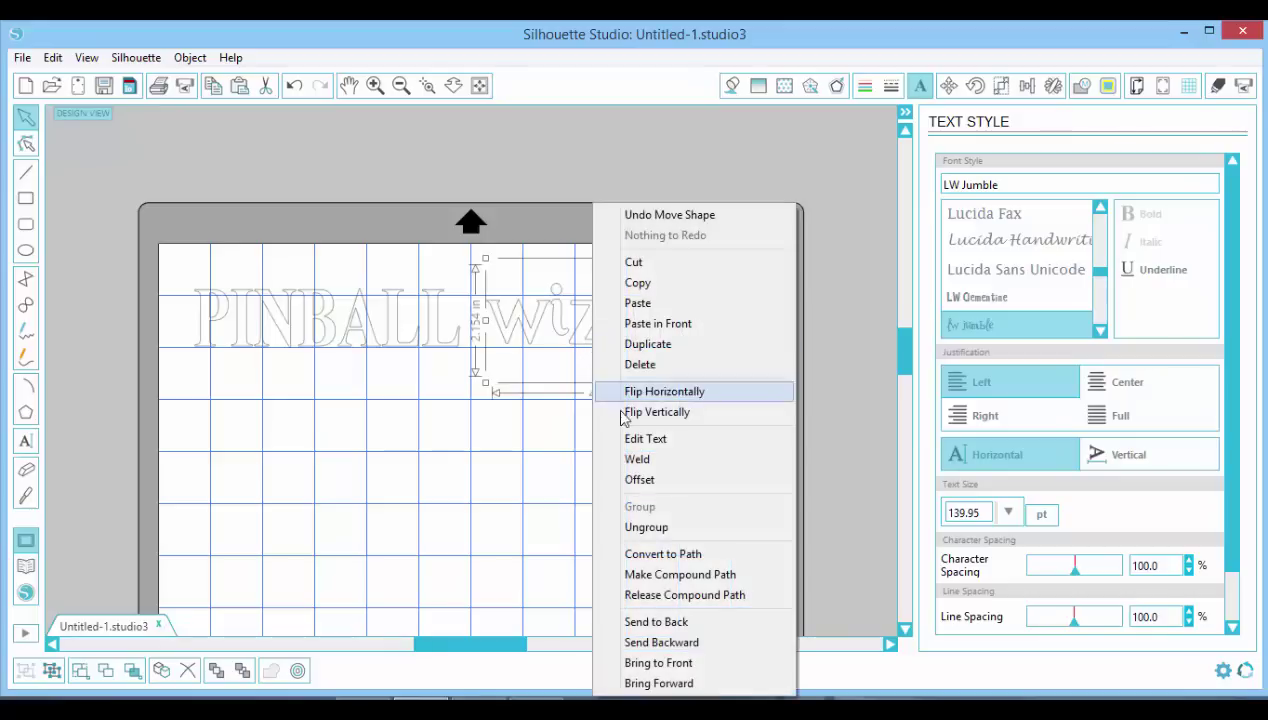
{"action": "left_click", "coordinate": [634, 461]}
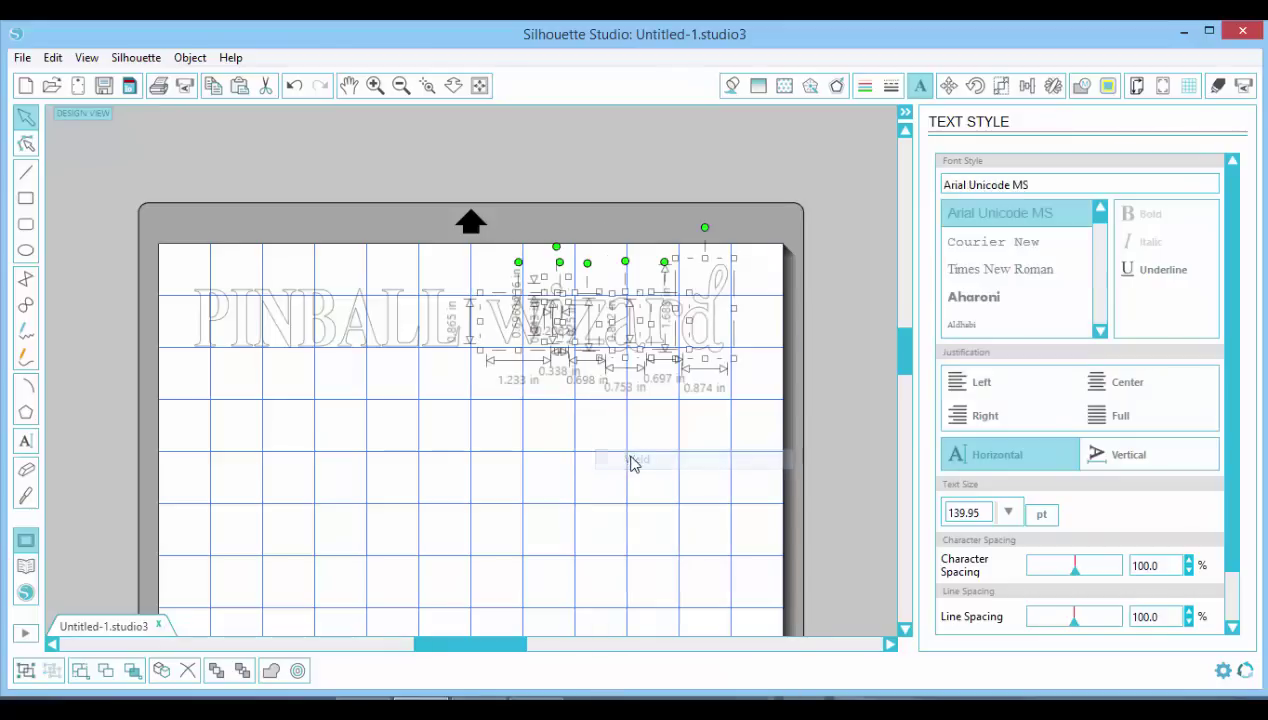
{"action": "left_click", "coordinate": [556, 450]}
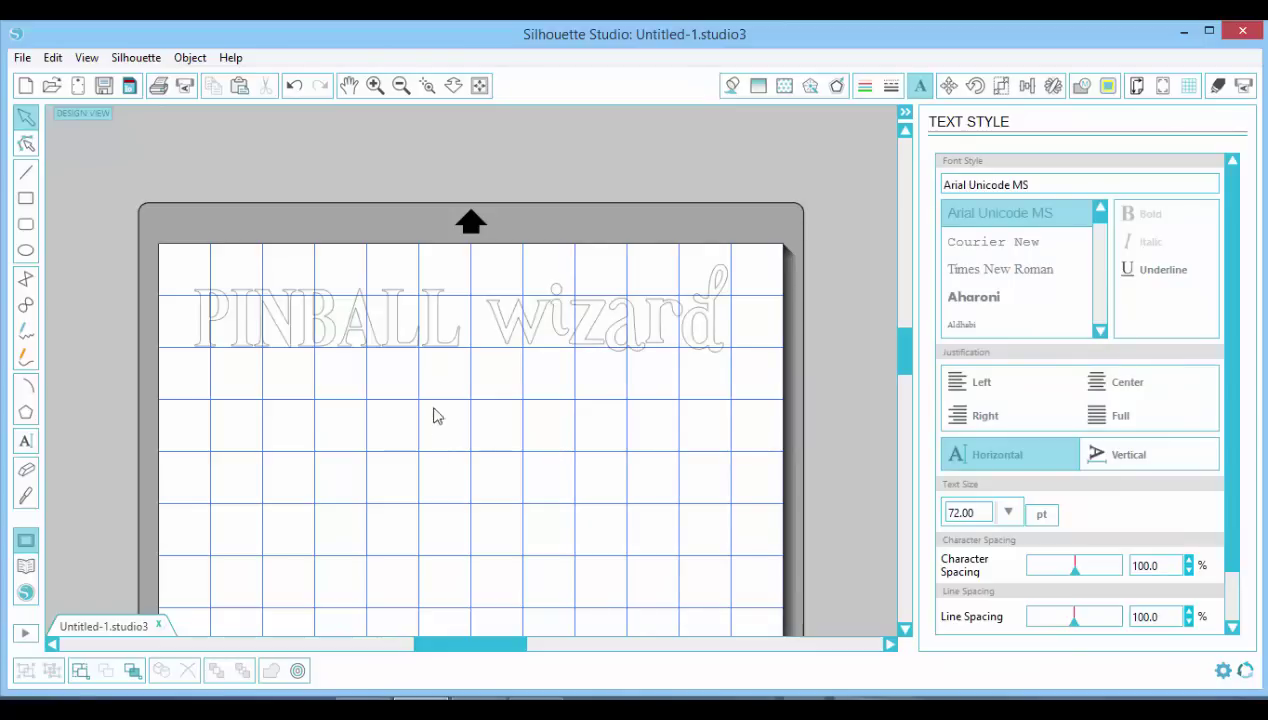
Enlarge the "w" of the welded word to about 1.80 in wide and shift PINBALL left to make room.
{"action": "left_click_drag", "start_coordinate": [530, 334], "coordinate": [512, 332]}
{"action": "left_click_drag", "start_coordinate": [466, 285], "coordinate": [444, 263]}
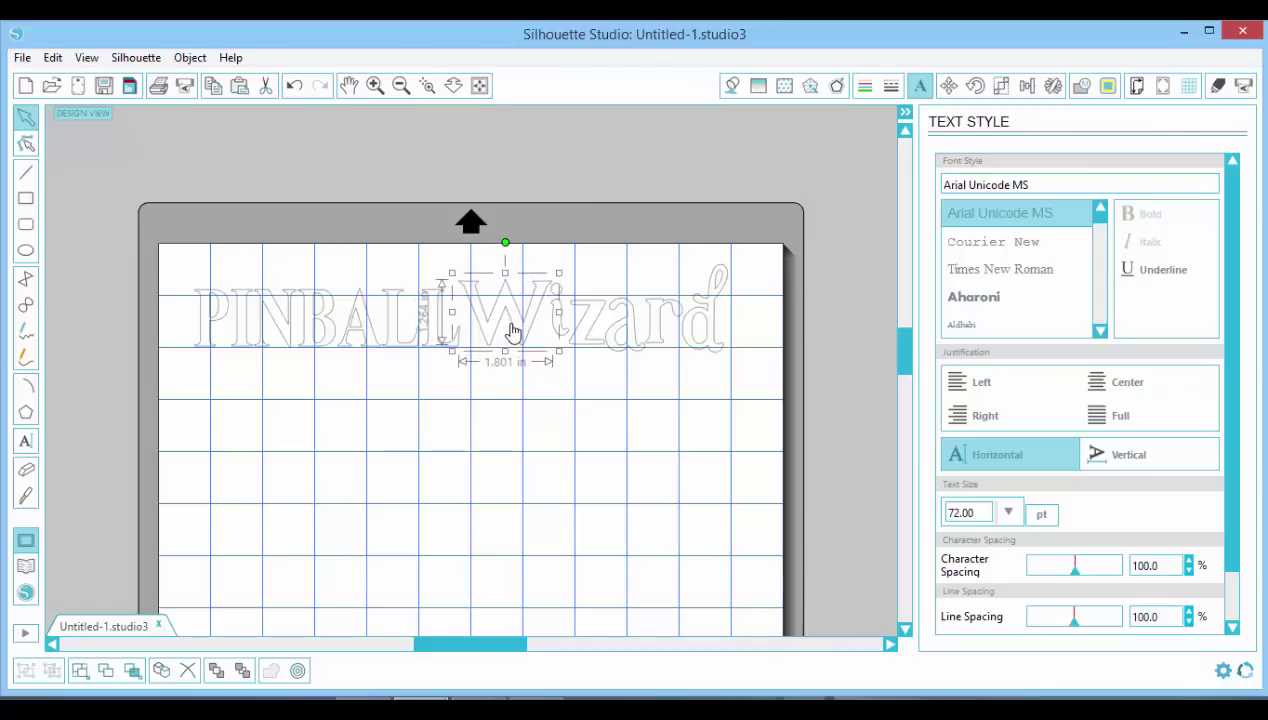
{"action": "left_click", "coordinate": [380, 338]}
{"action": "left_click_drag", "start_coordinate": [380, 338], "coordinate": [365, 334]}
Move the stem and dot of the "i" in Wizard closer to the enlarged W.
{"action": "left_click", "coordinate": [505, 321]}
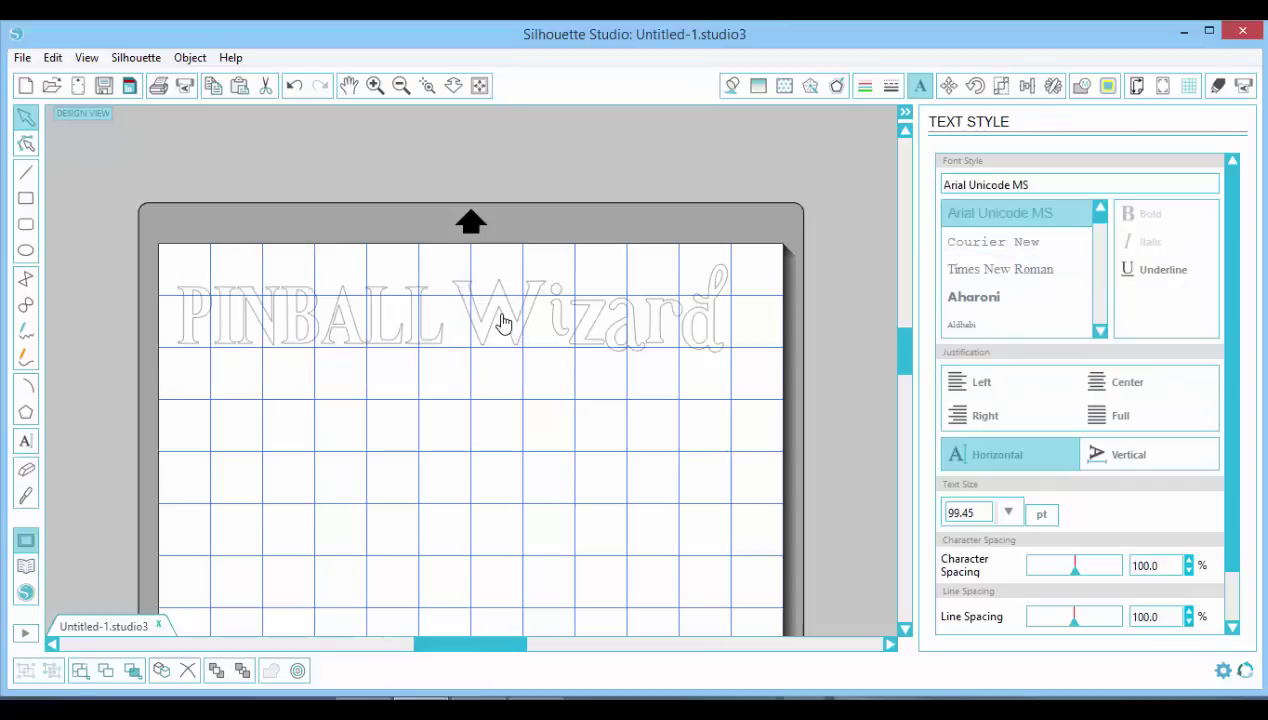
{"action": "left_click", "coordinate": [558, 330]}
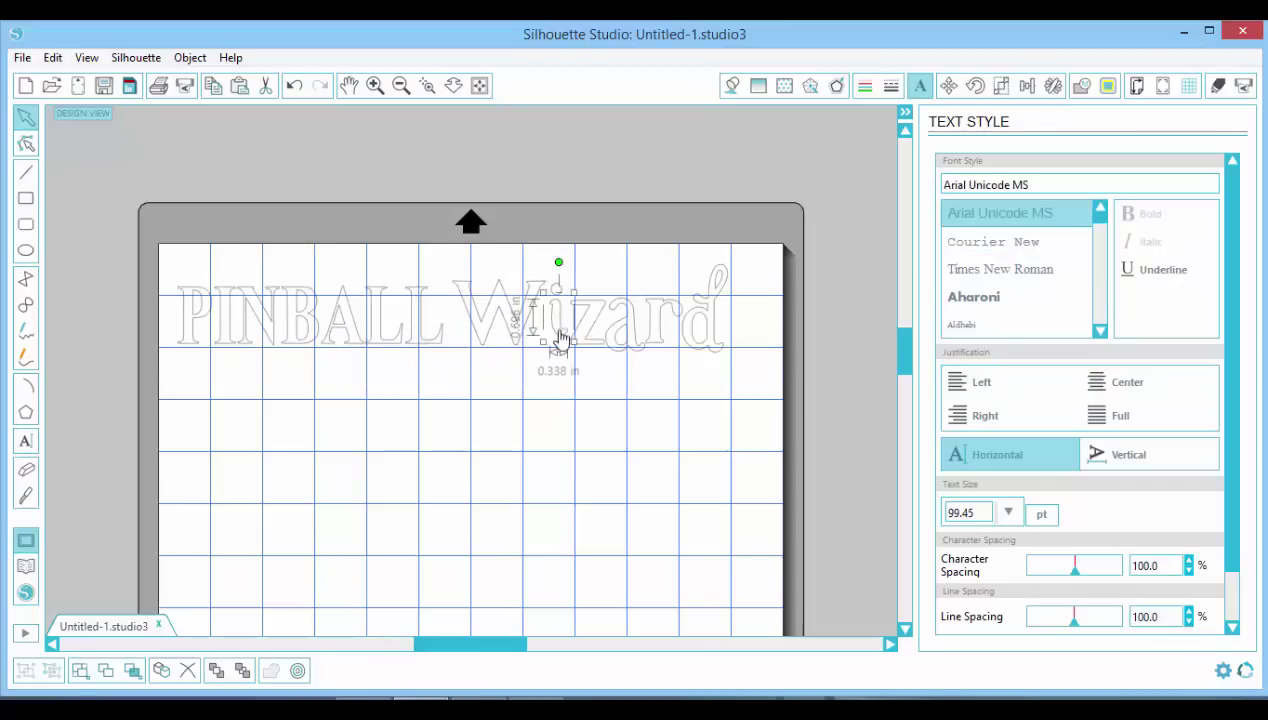
{"action": "left_click", "coordinate": [558, 325]}
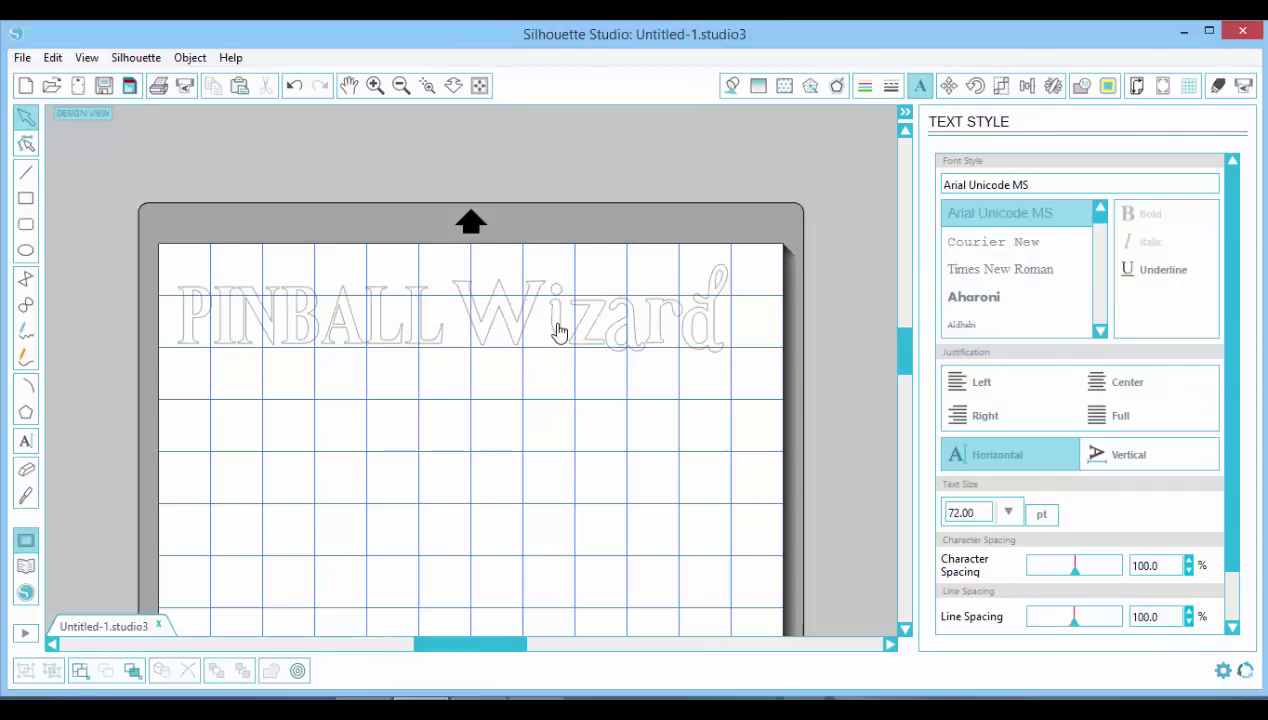
{"action": "left_click", "coordinate": [555, 336]}
{"action": "left_click", "coordinate": [557, 304]}
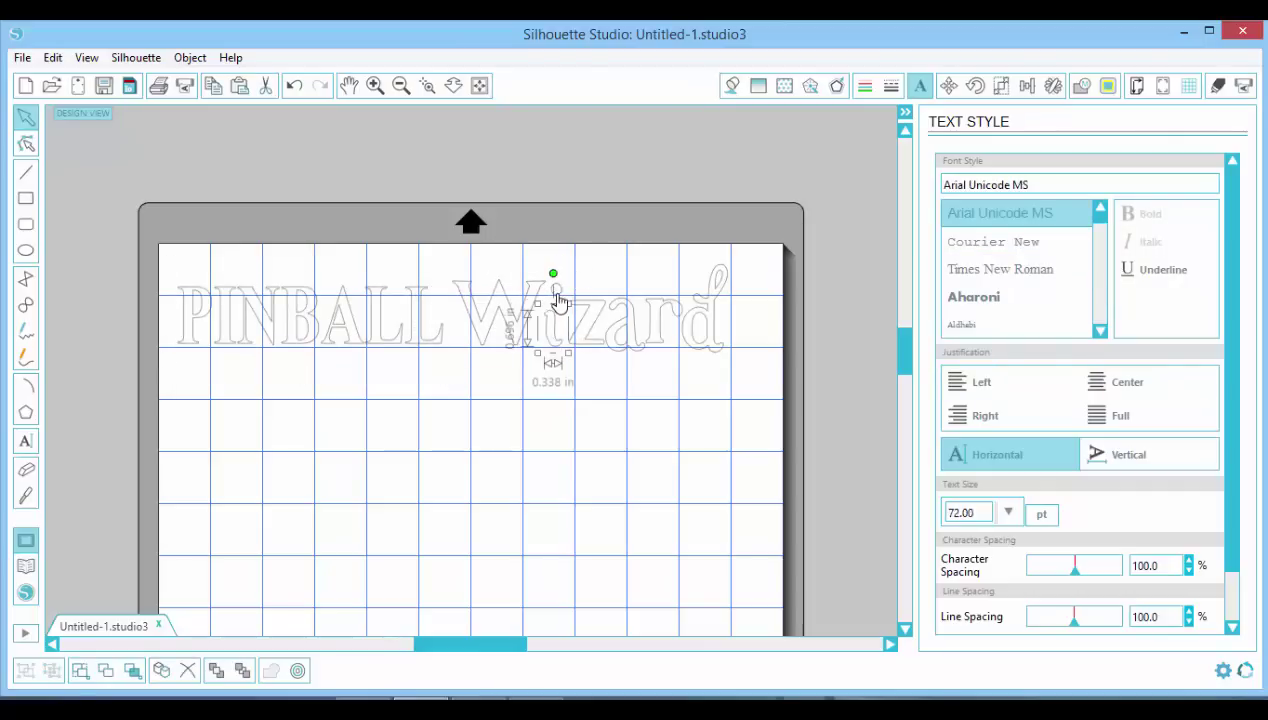
{"action": "left_click", "coordinate": [555, 306]}
{"action": "left_click", "coordinate": [553, 310]}
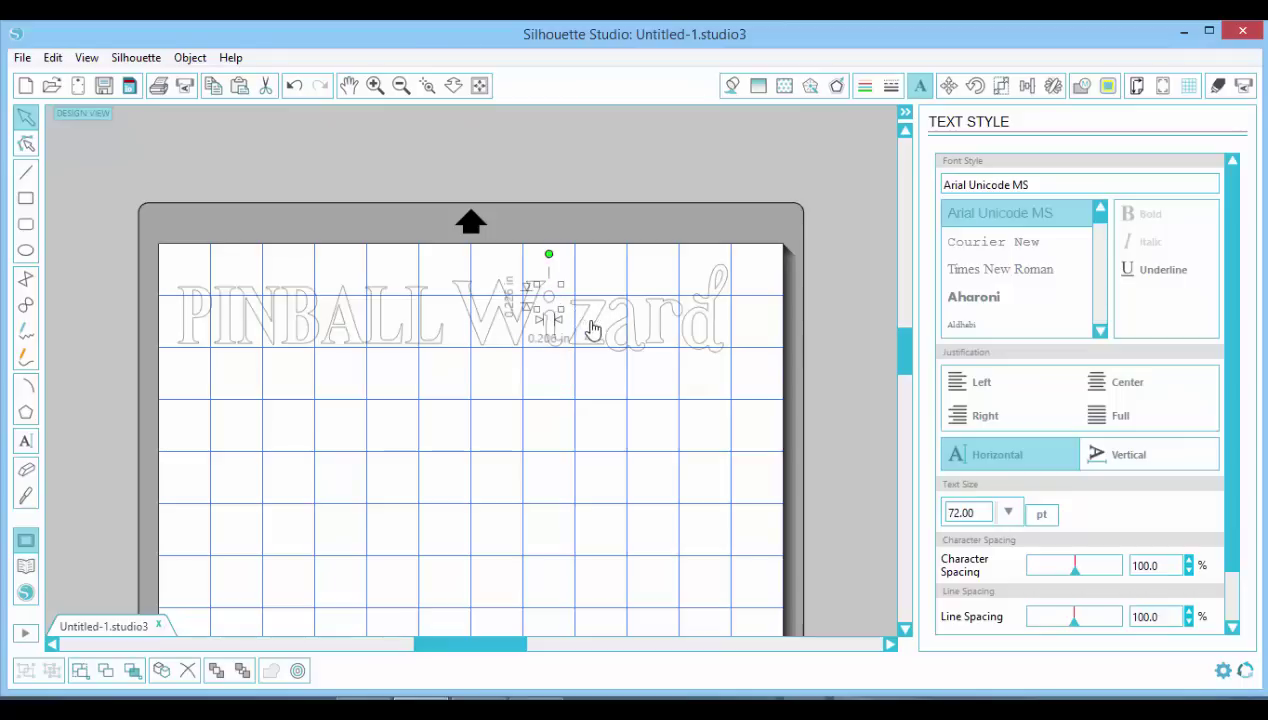
Adjust the positions of the letters z, a, r and d individually to separate them along the word Wizard.
{"action": "left_click", "coordinate": [592, 331]}
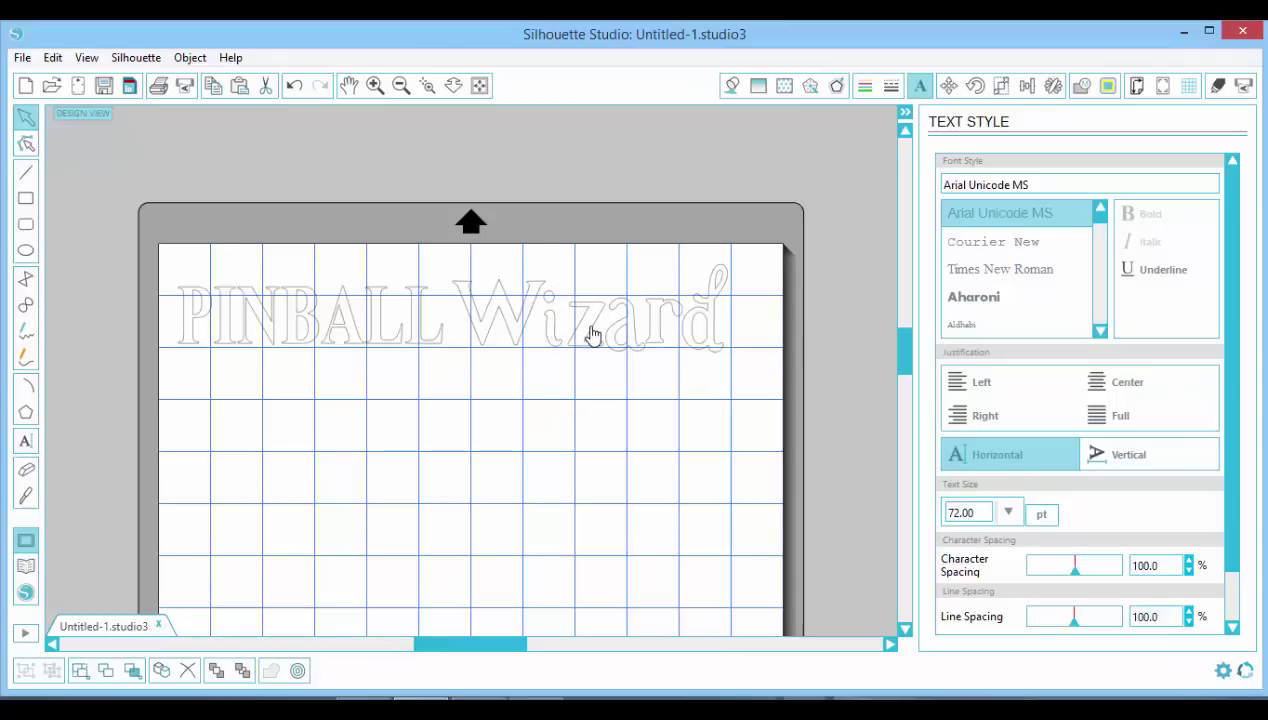
{"action": "left_click", "coordinate": [593, 336]}
{"action": "left_click", "coordinate": [654, 320]}
{"action": "left_click_drag", "start_coordinate": [708, 331], "coordinate": [725, 325]}
{"action": "left_click", "coordinate": [658, 322]}
{"action": "left_click", "coordinate": [666, 325]}
{"action": "left_click", "coordinate": [725, 328]}
{"action": "left_click", "coordinate": [724, 325]}
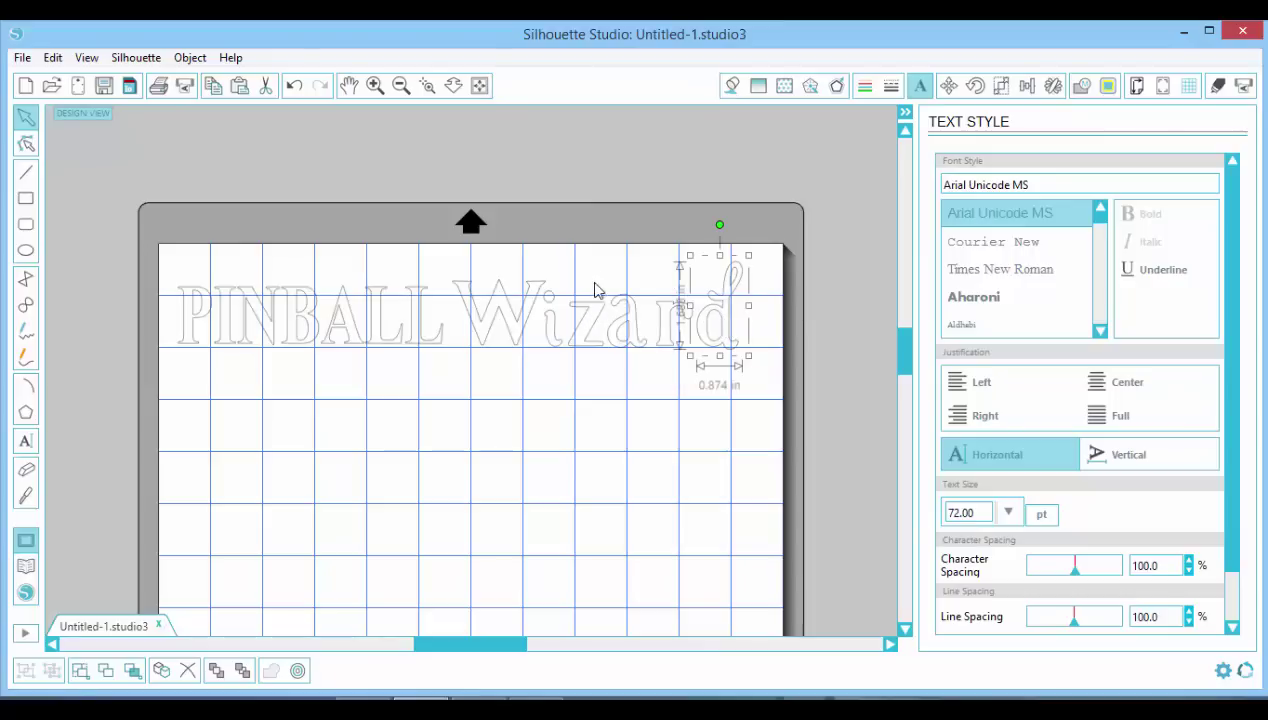
Lower the W of Wizard to the baseline of the other letters and tuck the "i" stem and dot beside it.
{"action": "left_click", "coordinate": [375, 85]}
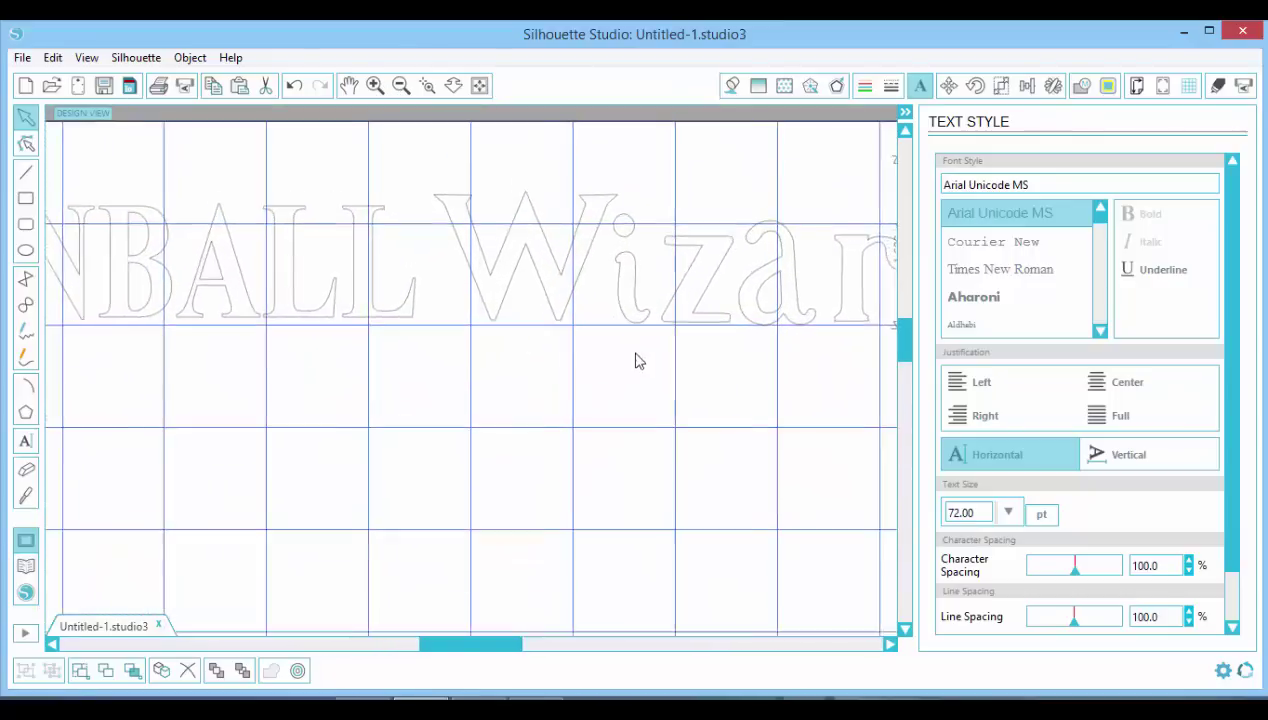
{"action": "left_click_drag", "start_coordinate": [501, 645], "coordinate": [566, 652]}
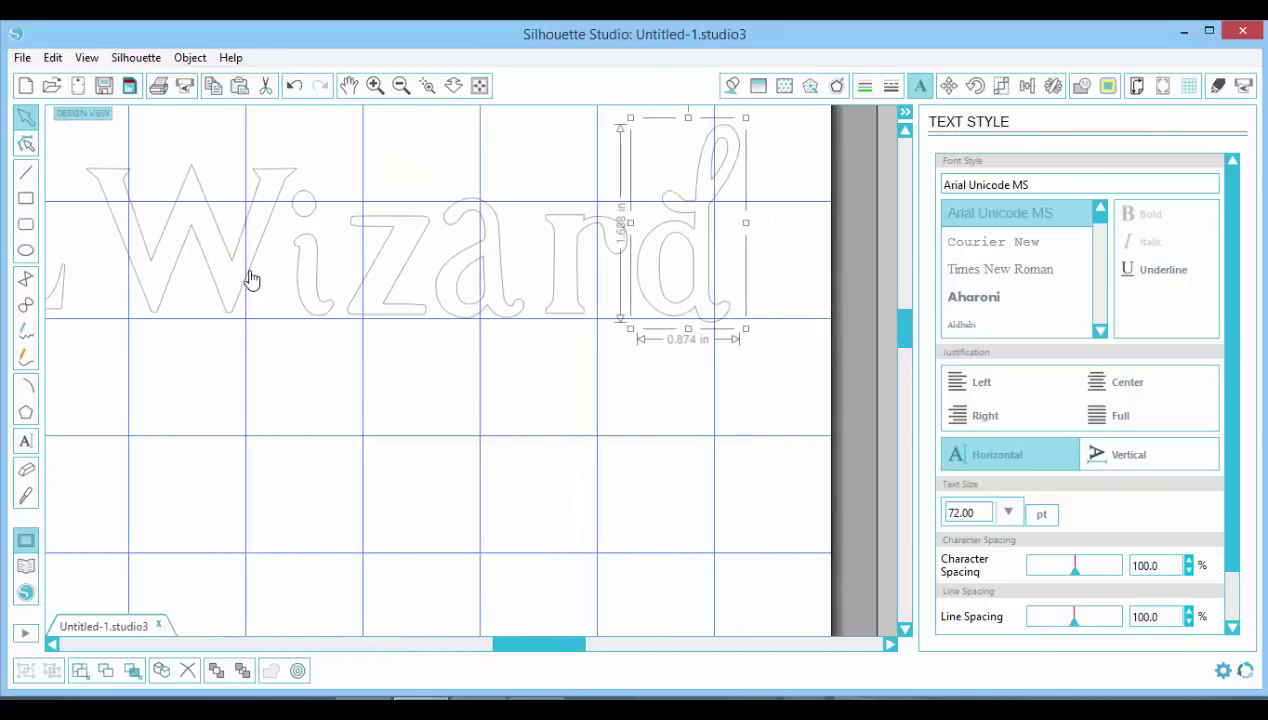
{"action": "left_click_drag", "start_coordinate": [250, 278], "coordinate": [252, 284]}
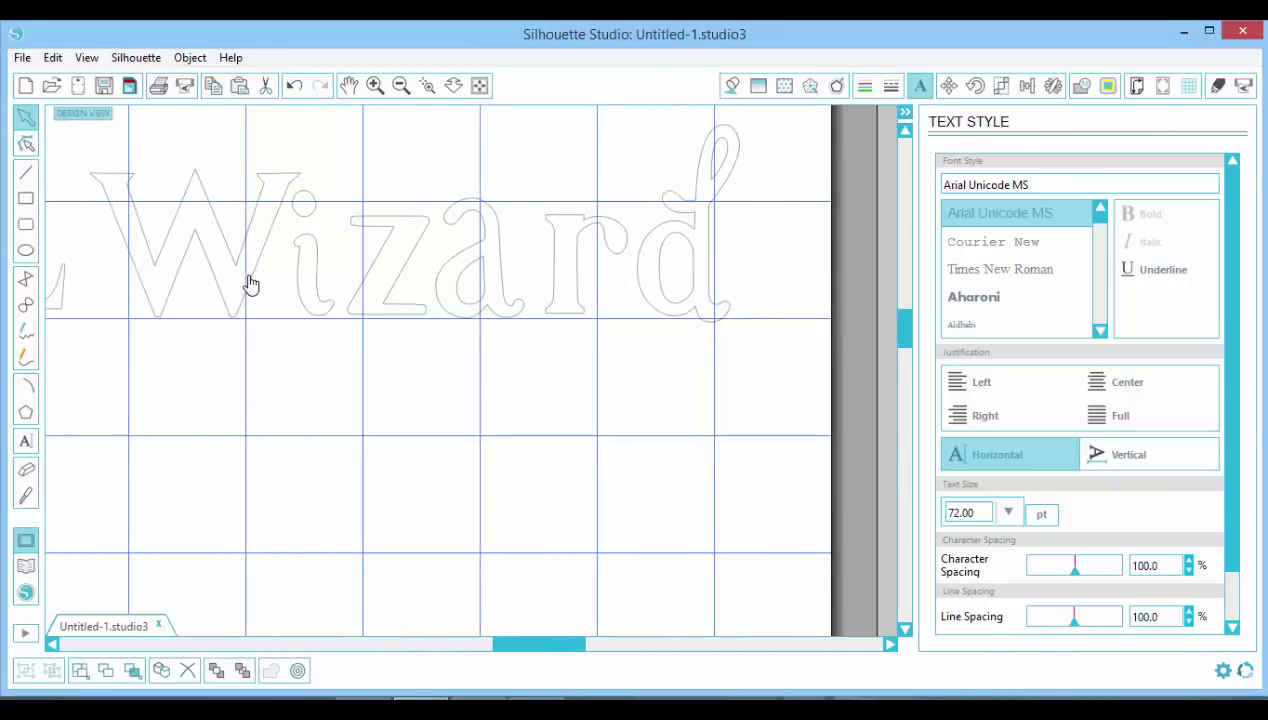
{"action": "left_click", "coordinate": [333, 312]}
{"action": "left_click", "coordinate": [311, 204]}
{"action": "left_click_drag", "start_coordinate": [311, 204], "coordinate": [313, 216]}
Shift the letters z, a, r and d one by one toward the "i" to tighten the spacing of Wizard.
{"action": "left_click_drag", "start_coordinate": [402, 292], "coordinate": [382, 295]}
{"action": "left_click_drag", "start_coordinate": [501, 283], "coordinate": [485, 287]}
{"action": "left_click_drag", "start_coordinate": [579, 276], "coordinate": [546, 280]}
{"action": "left_click", "coordinate": [562, 272]}
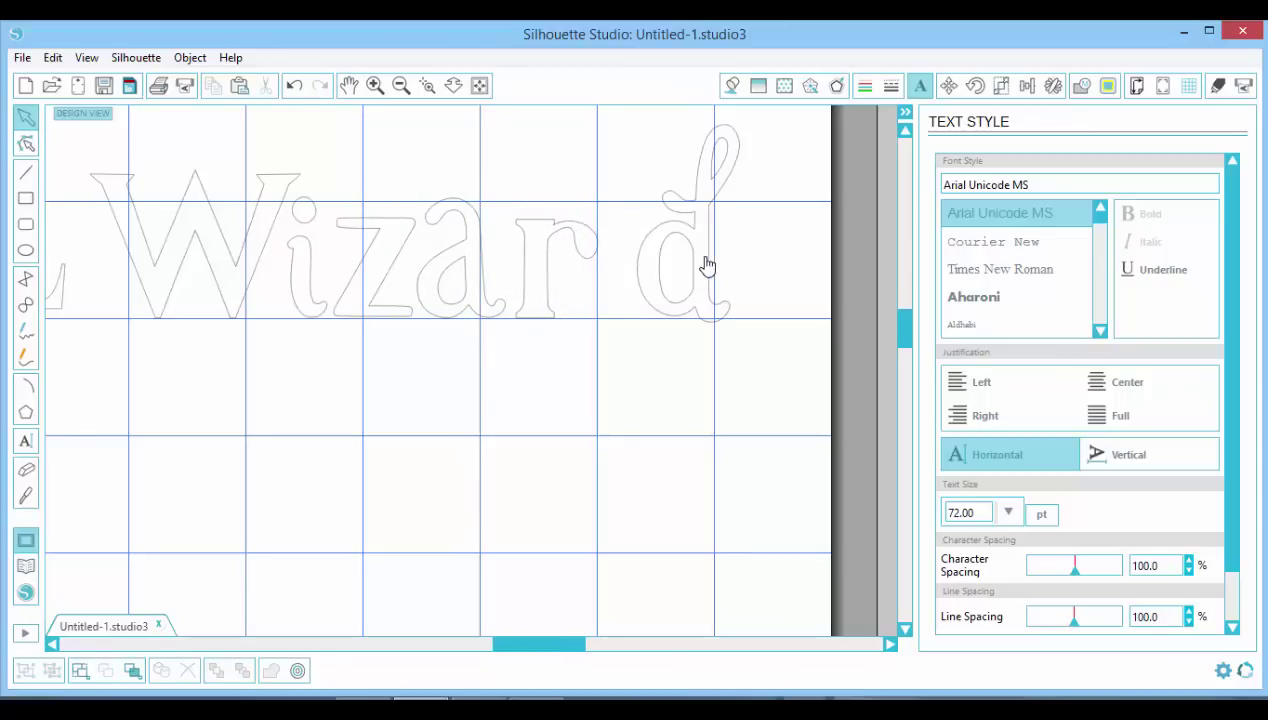
{"action": "left_click_drag", "start_coordinate": [706, 264], "coordinate": [674, 266]}
Tilt the "d" of Wizard slightly counterclockwise and position it close behind the "r" on the baseline.
{"action": "left_click", "coordinate": [668, 241]}
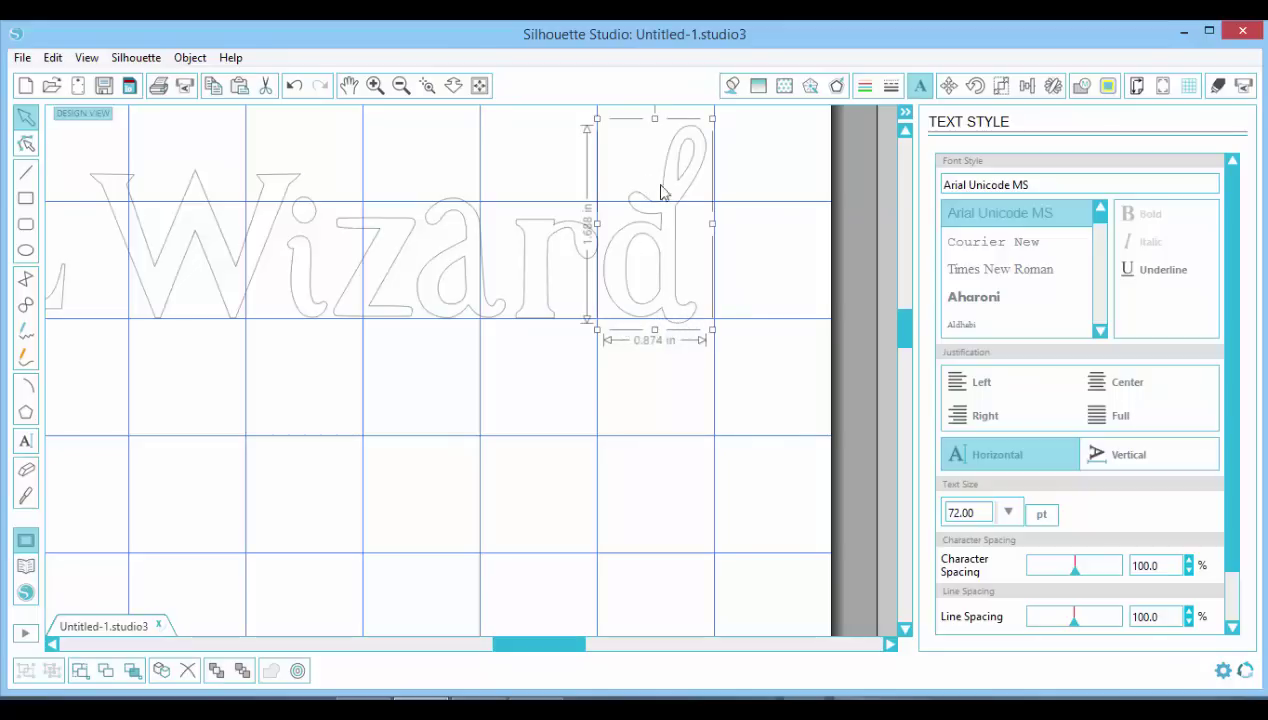
{"action": "scroll", "coordinate": [718, 208], "scroll_direction": "up", "scroll_amount": 2}
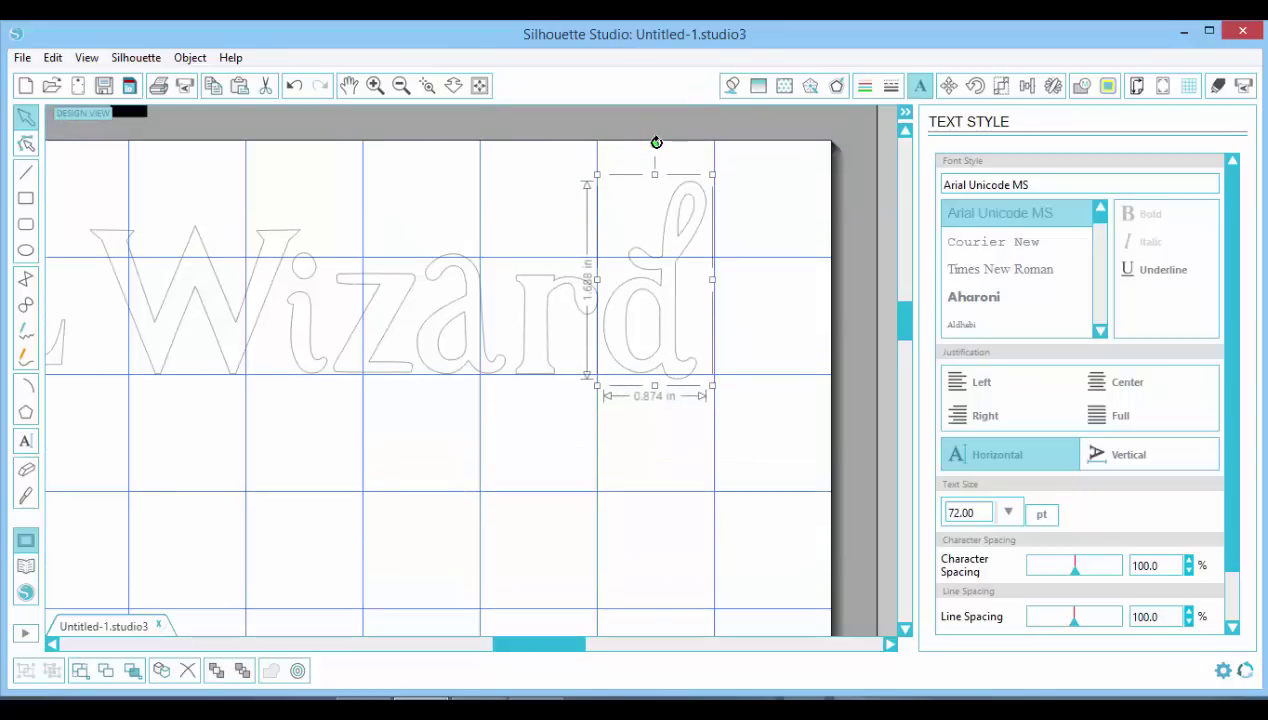
{"action": "left_click_drag", "start_coordinate": [654, 143], "coordinate": [627, 151]}
{"action": "left_click_drag", "start_coordinate": [676, 316], "coordinate": [666, 316]}
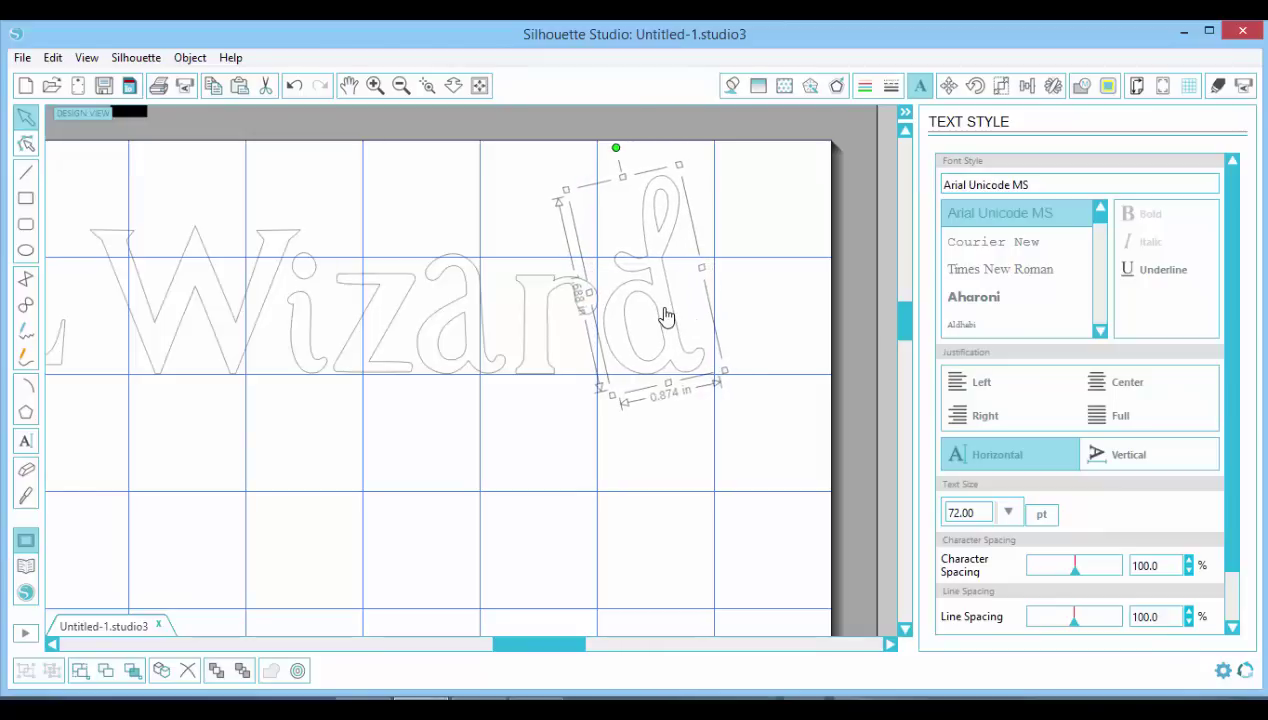
{"action": "left_click_drag", "start_coordinate": [616, 148], "coordinate": [625, 149]}
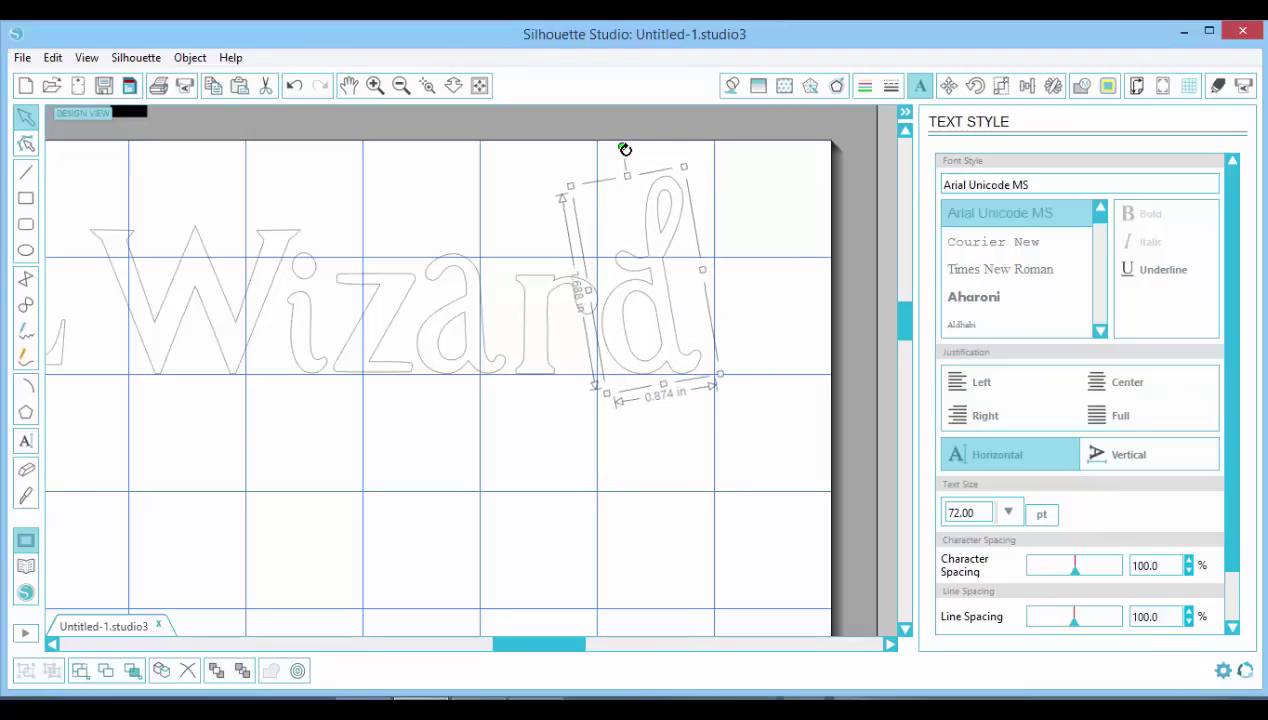
{"action": "left_click", "coordinate": [724, 250]}
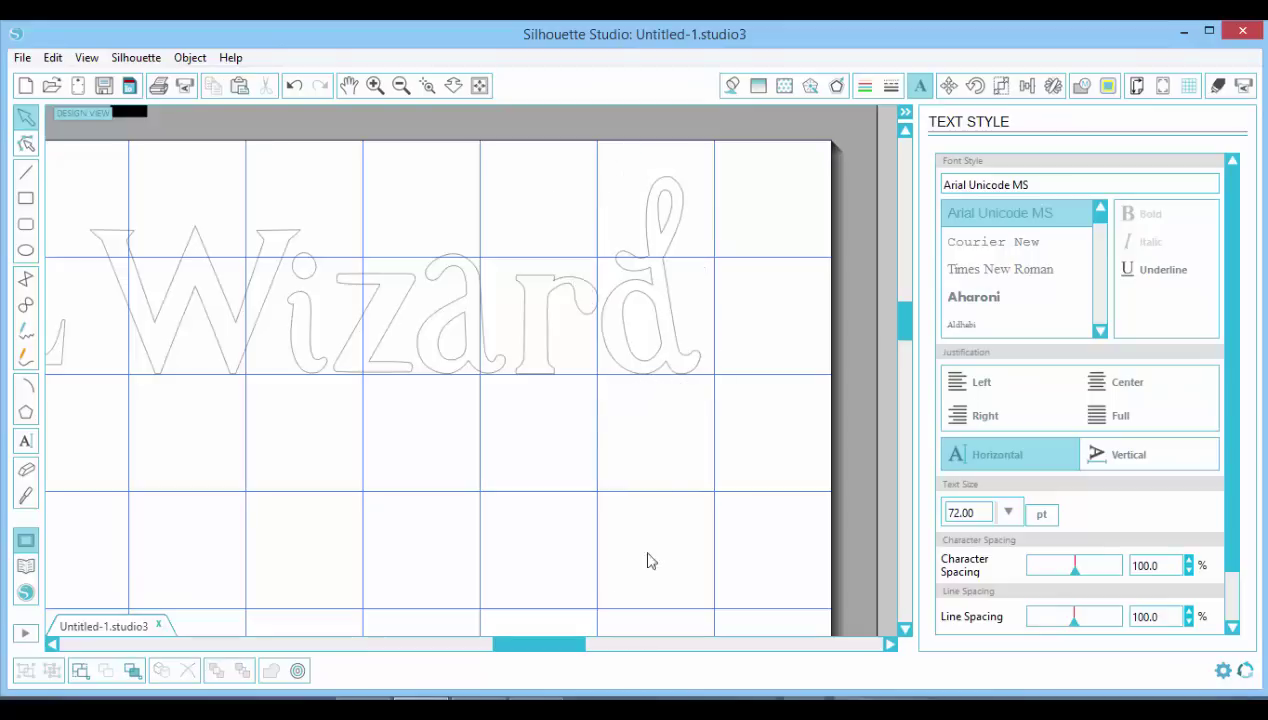
Move all the letters of Wizard together slightly away from PINBALL to widen the gap between the words.
{"action": "left_click_drag", "start_coordinate": [560, 651], "coordinate": [522, 650]}
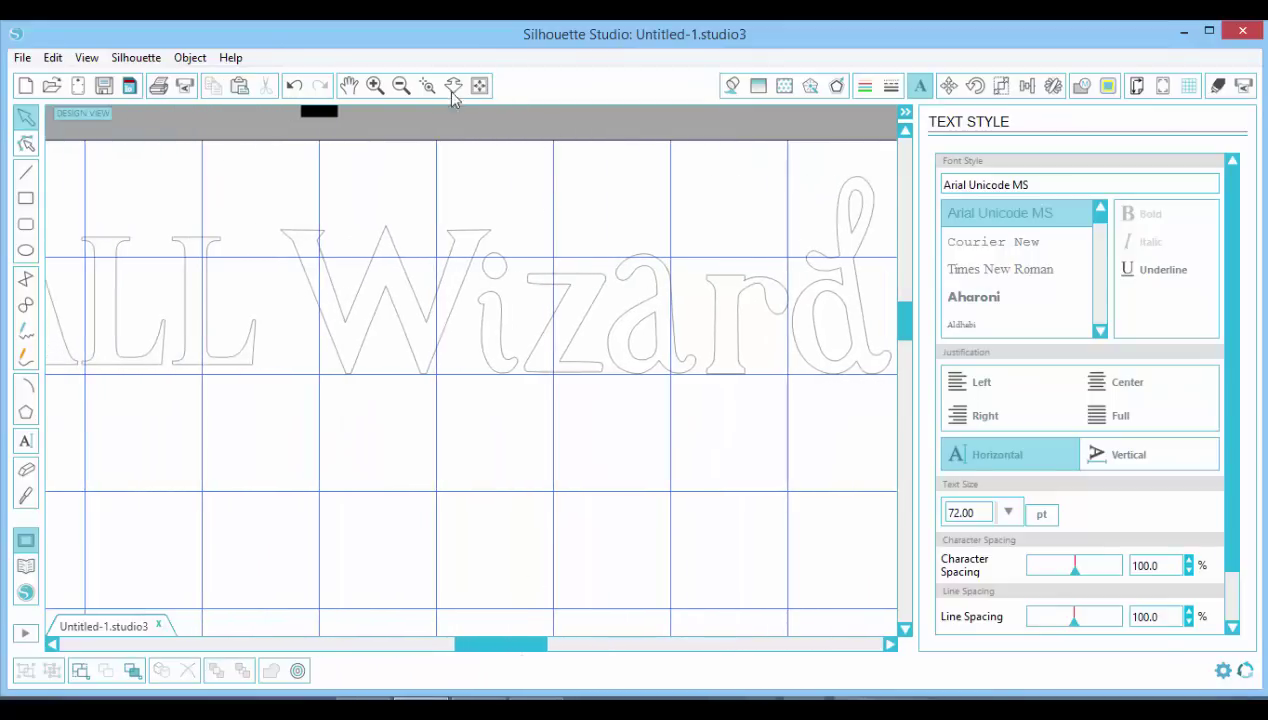
{"action": "left_click", "coordinate": [402, 87]}
{"action": "left_click", "coordinate": [402, 87]}
{"action": "left_click", "coordinate": [402, 87]}
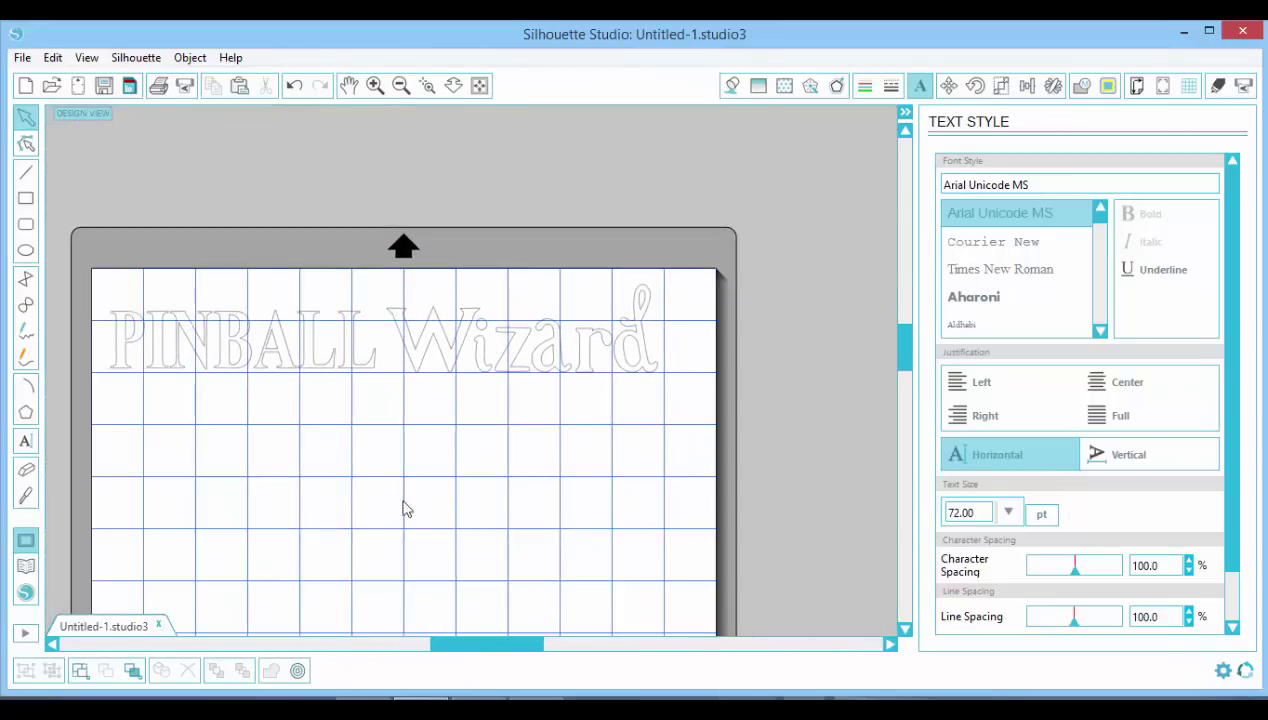
{"action": "left_click_drag", "start_coordinate": [460, 644], "coordinate": [443, 644]}
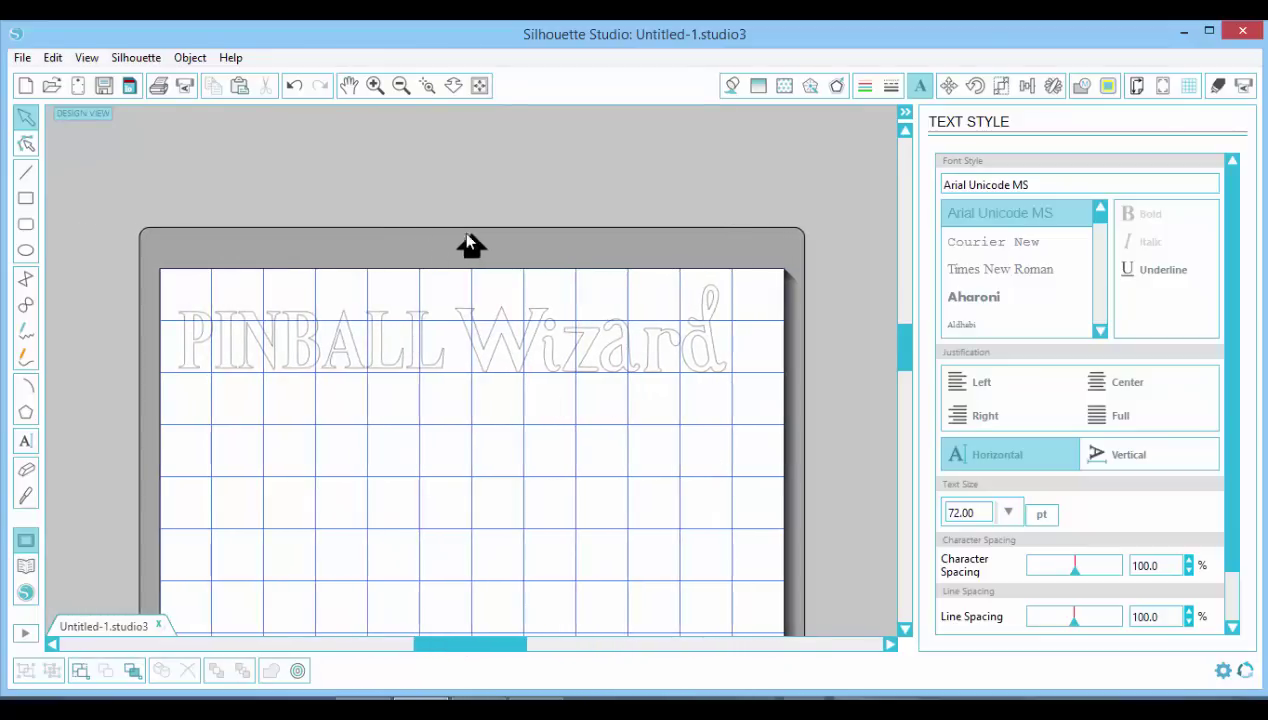
{"action": "left_click_drag", "start_coordinate": [483, 265], "coordinate": [784, 431]}
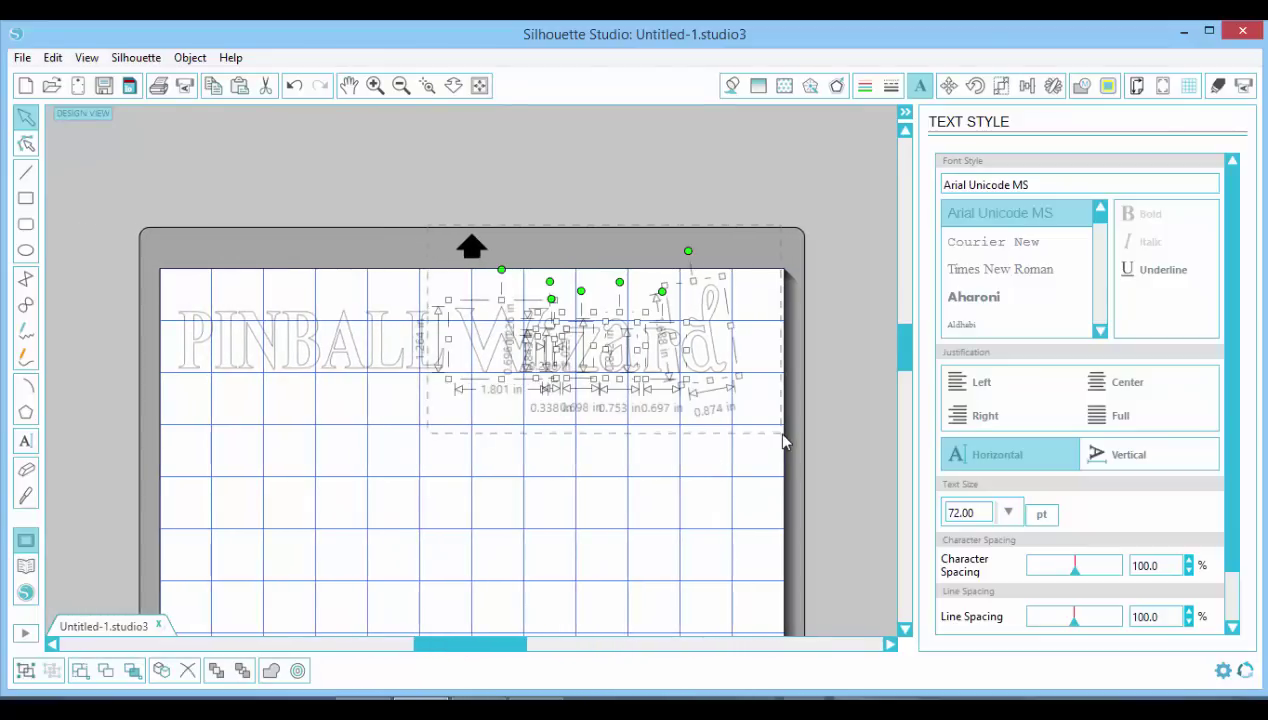
{"action": "mouse_move", "coordinate": [614, 356]}
{"action": "left_mouse_down"}
{"action": "mouse_move", "coordinate": [631, 366]}
{"action": "mouse_move", "coordinate": [624, 354]}
{"action": "left_mouse_up"}
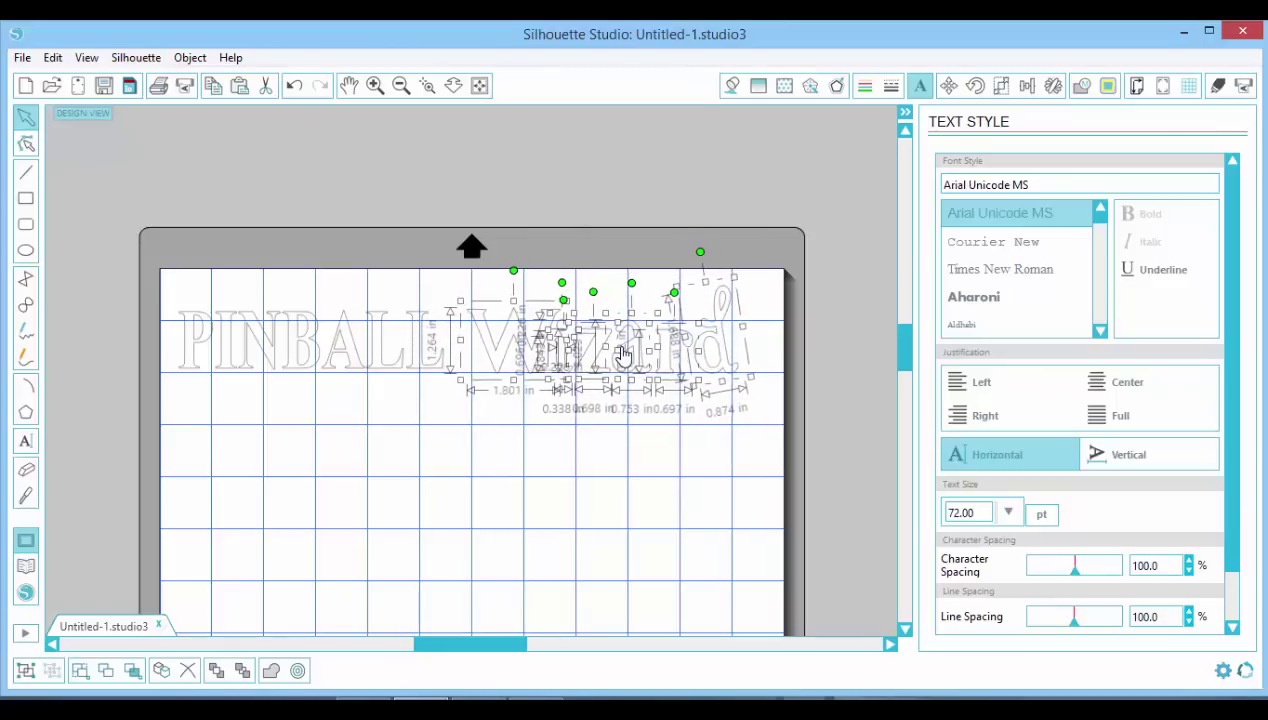
{"action": "left_click", "coordinate": [493, 527]}
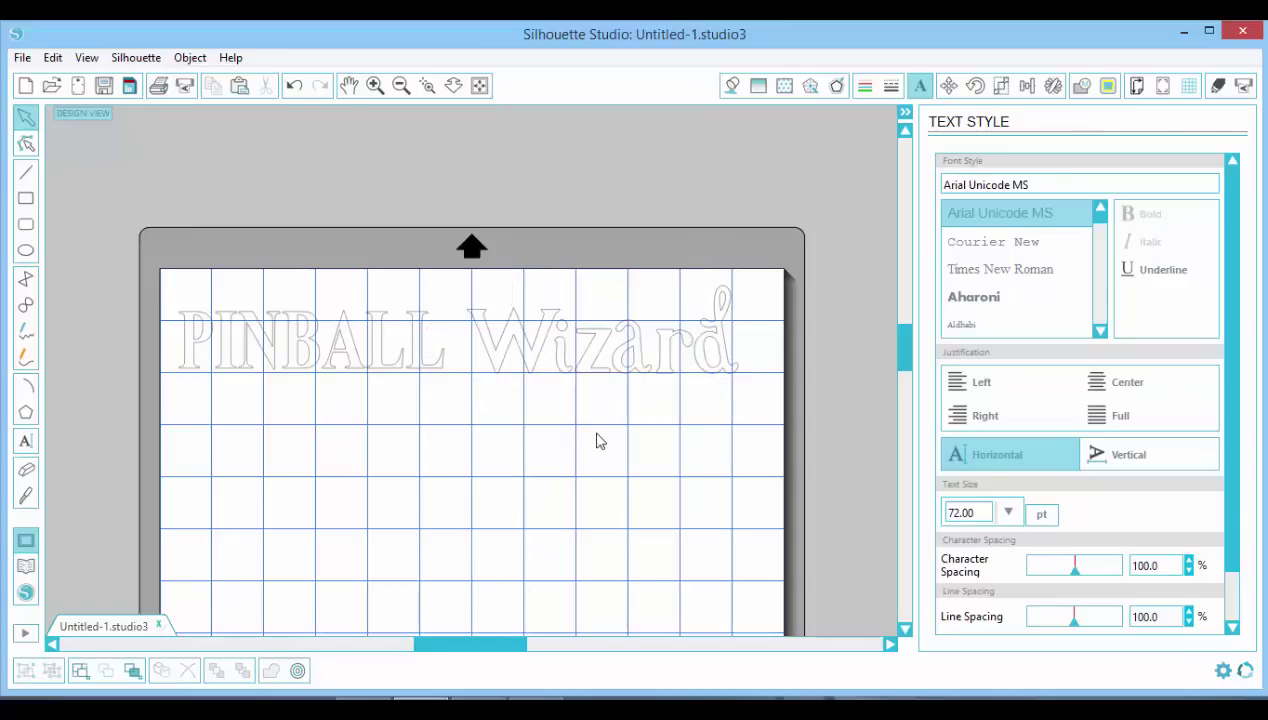
Group all the separate letters of Wizard into one object.
{"action": "left_click_drag", "start_coordinate": [462, 230], "coordinate": [804, 436]}
{"action": "right_click", "coordinate": [634, 341]}
{"action": "left_click", "coordinate": [730, 530]}
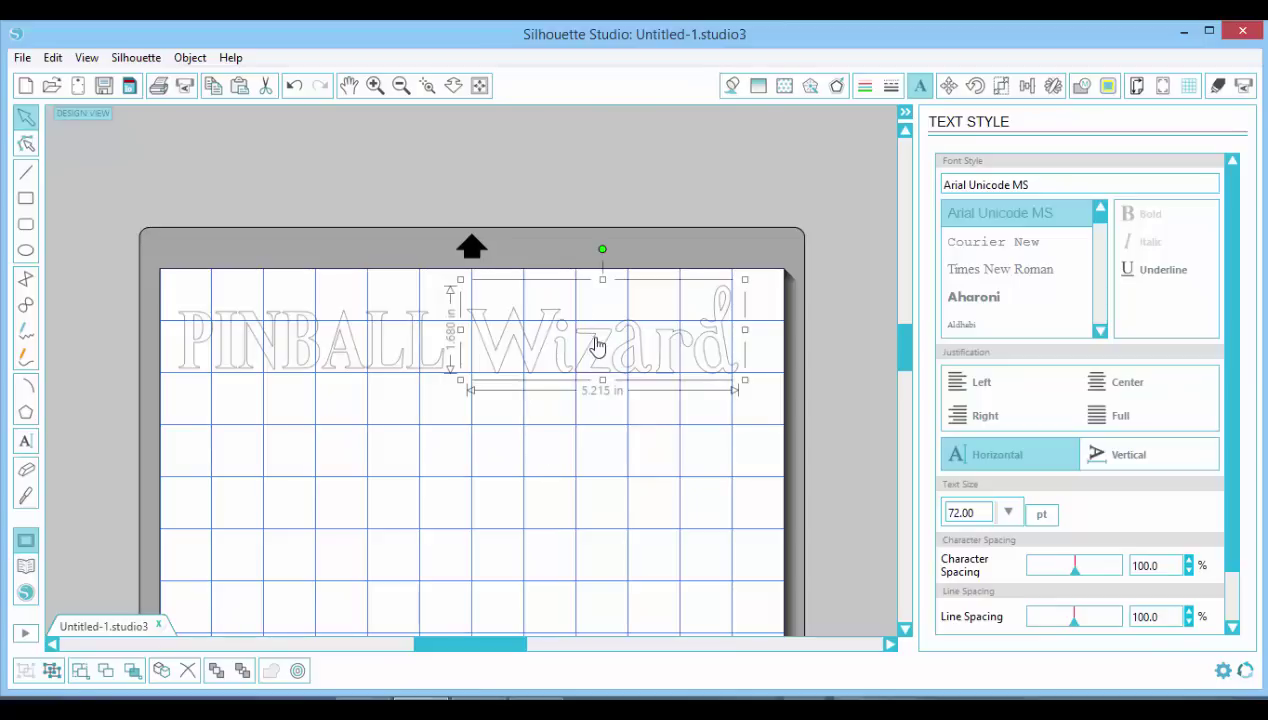
Lower the word PINBALL slightly so its baseline matches the bottom of Wizard.
{"action": "left_click", "coordinate": [330, 354]}
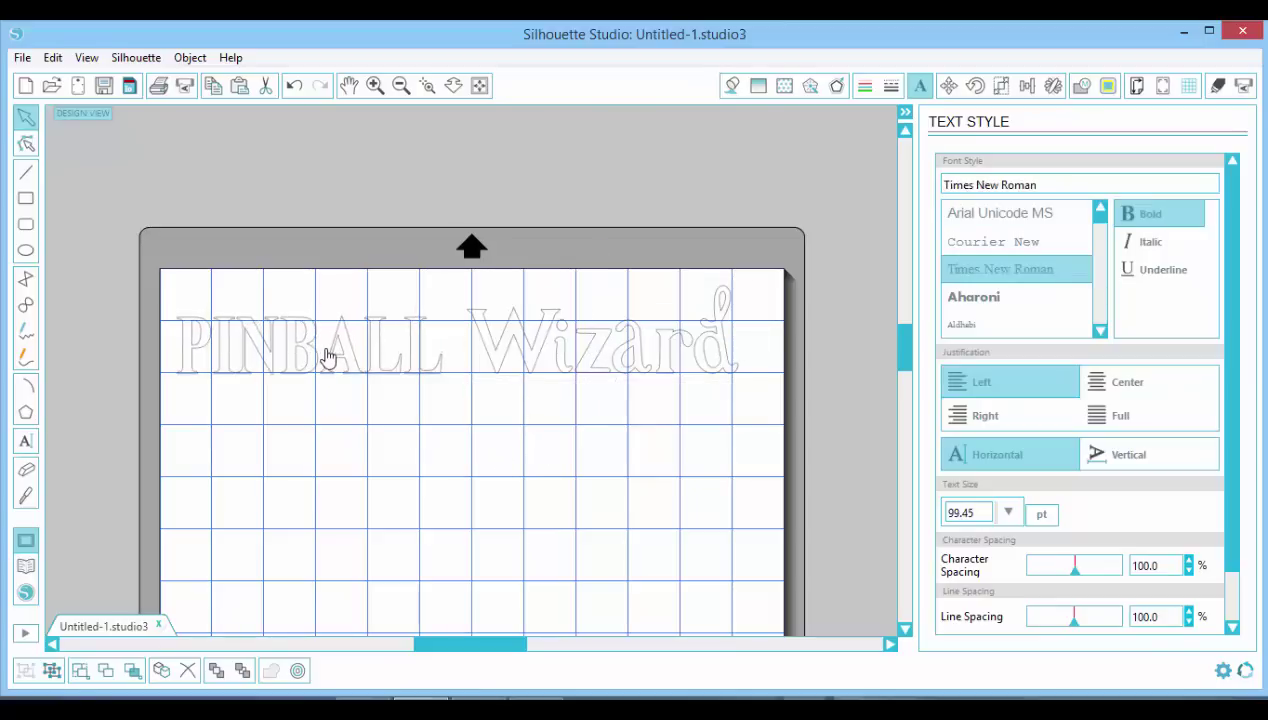
{"action": "left_click", "coordinate": [328, 354]}
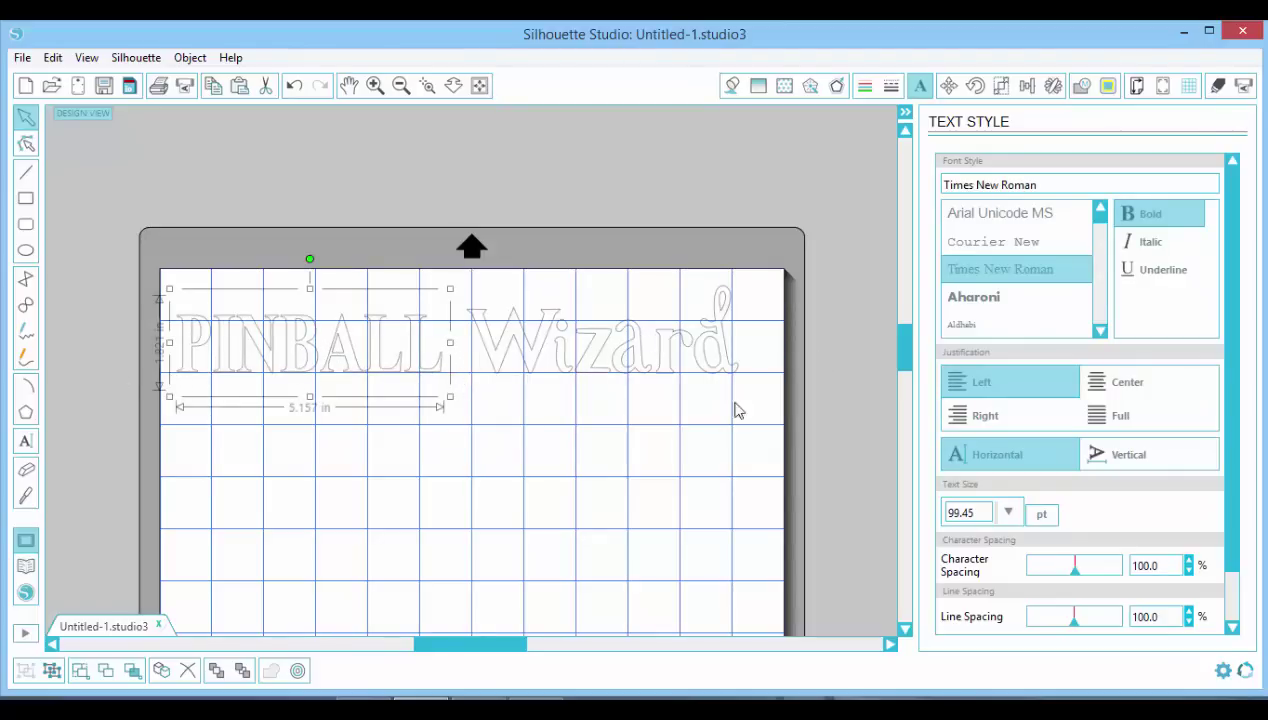
{"action": "left_click", "coordinate": [597, 418]}
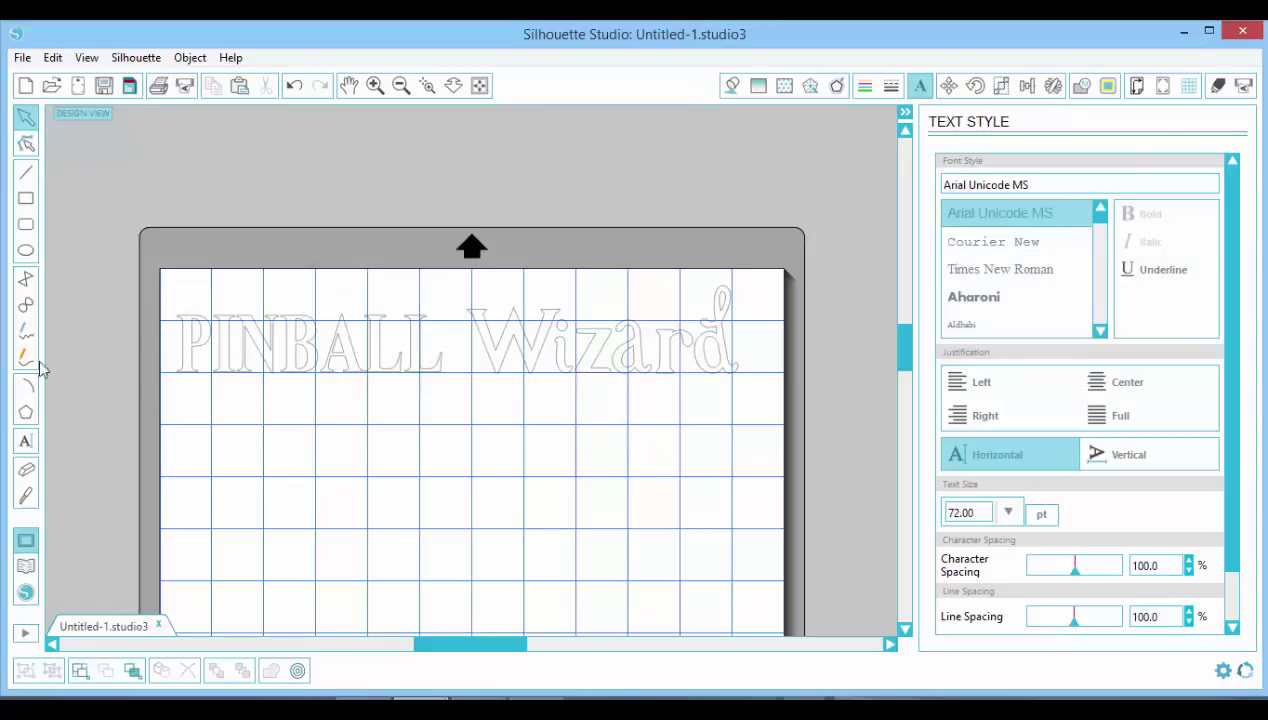
Draw a thin horizontal rectangle slightly wider than PINBALL beneath the word and move it up against the letter bottoms.
{"action": "left_click", "coordinate": [21, 204]}
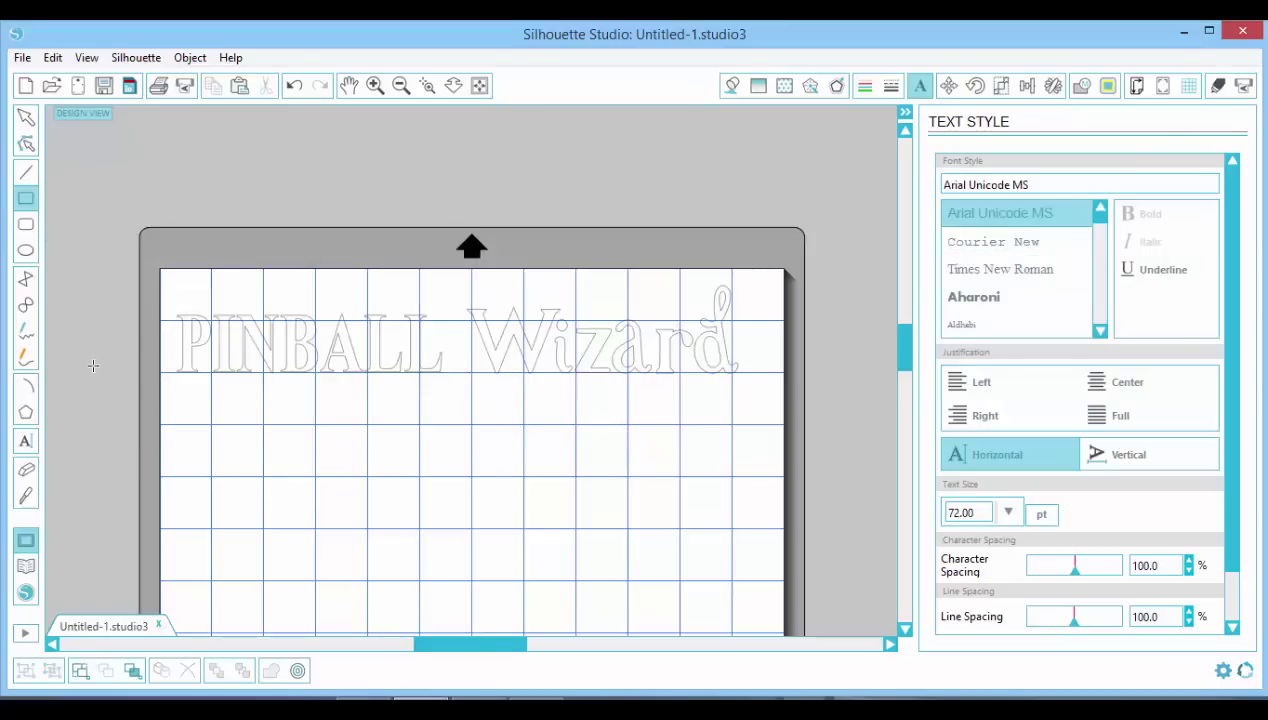
{"action": "left_click_drag", "start_coordinate": [179, 381], "coordinate": [460, 399]}
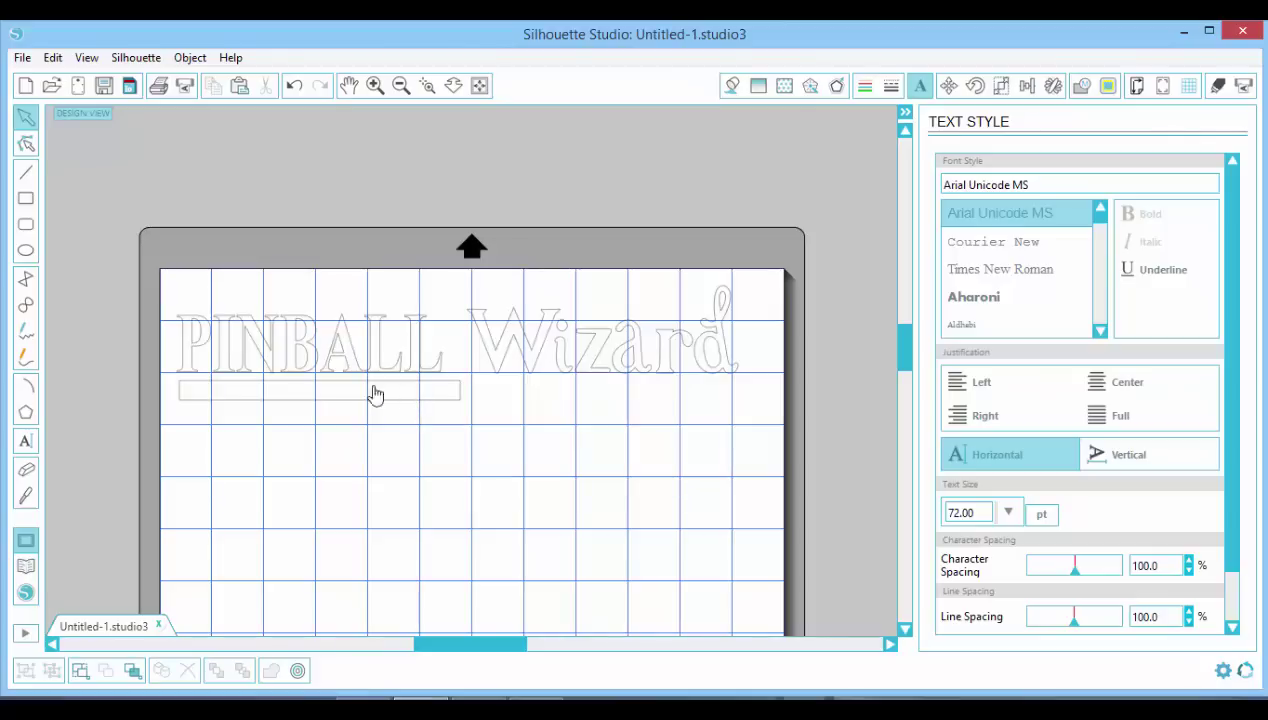
{"action": "left_click", "coordinate": [375, 86]}
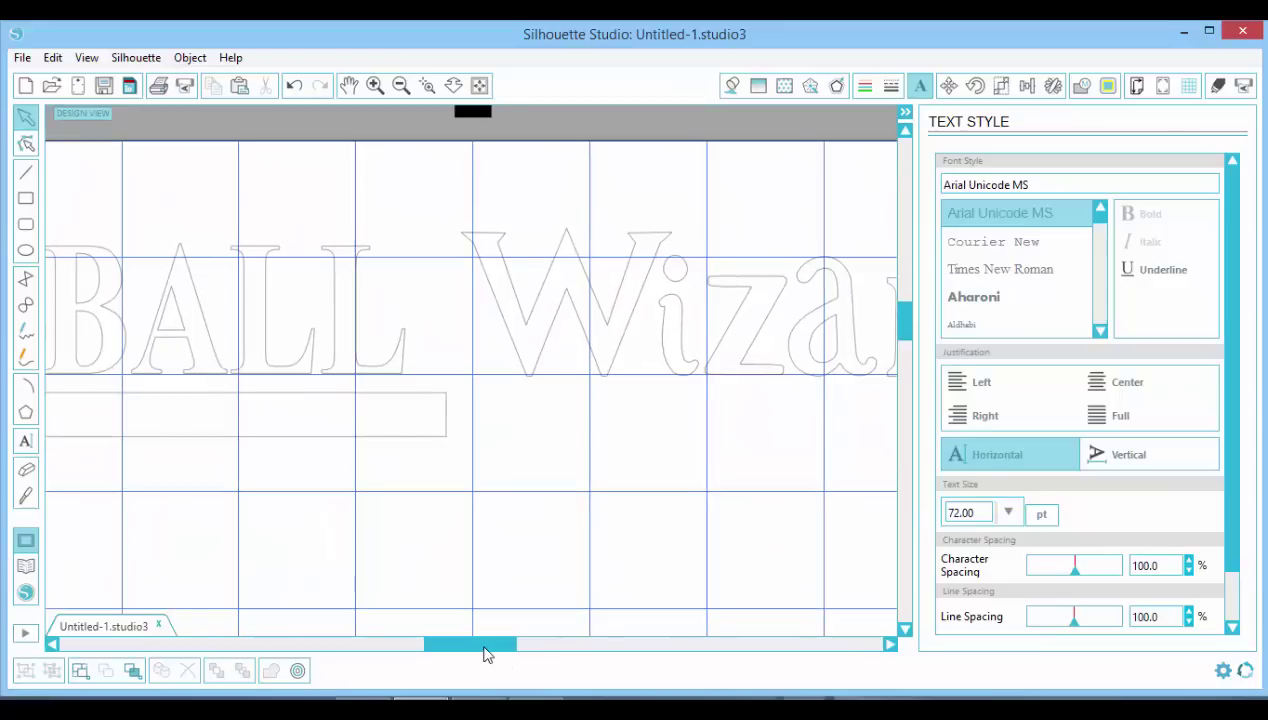
{"action": "left_click_drag", "start_coordinate": [484, 647], "coordinate": [413, 660]}
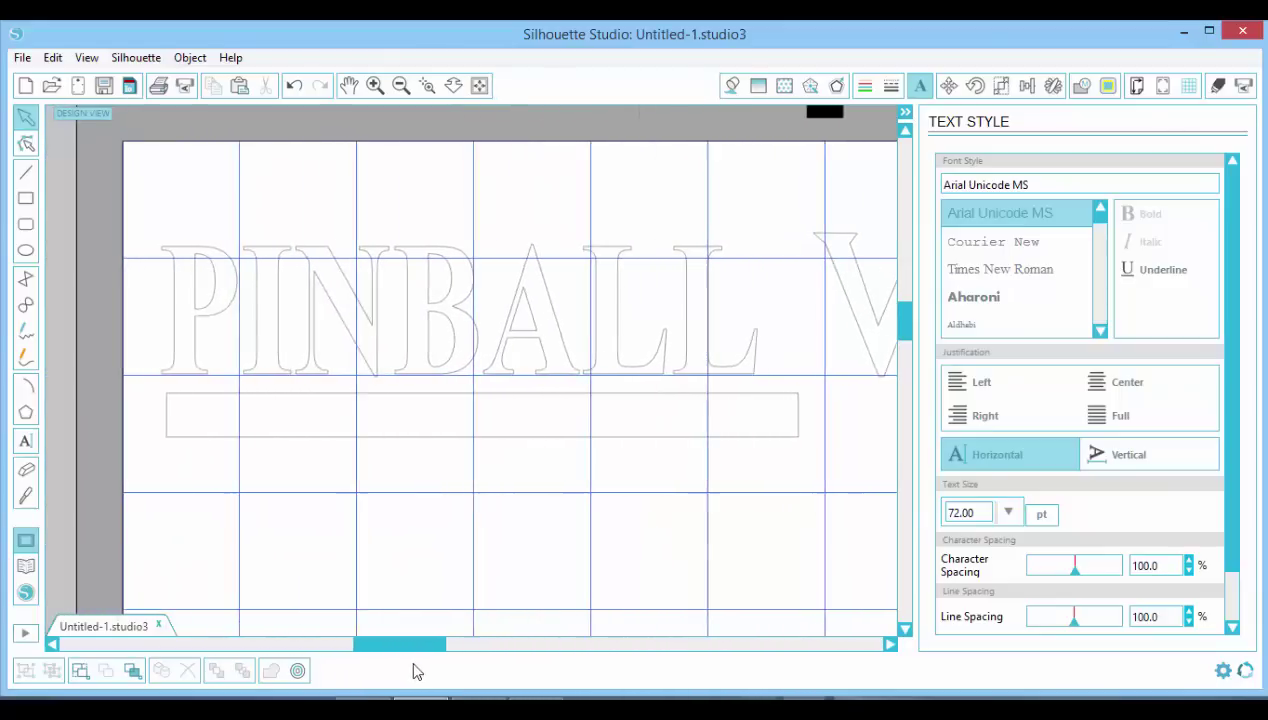
{"action": "left_click_drag", "start_coordinate": [586, 405], "coordinate": [573, 387]}
{"action": "left_click", "coordinate": [574, 386]}
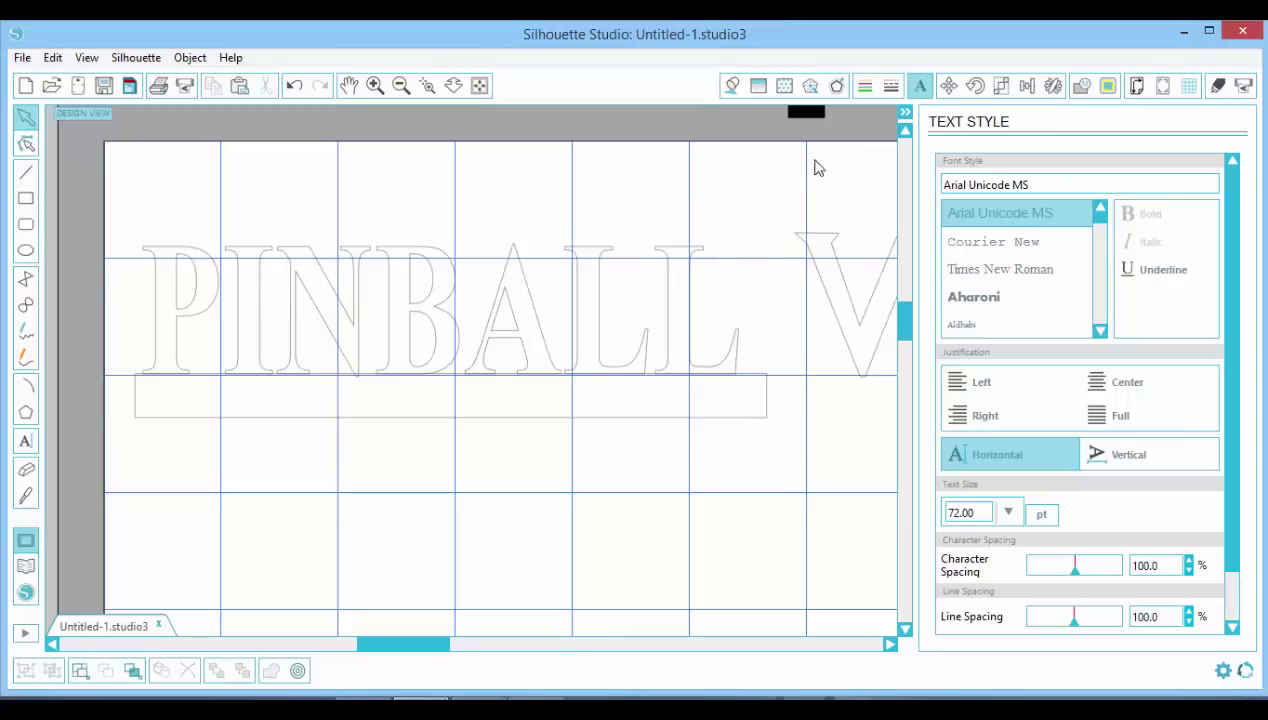
Hide the grid and nudge the rectangle until its upper edge meets the bottoms of the PINBALL letters.
{"action": "left_click", "coordinate": [1188, 86]}
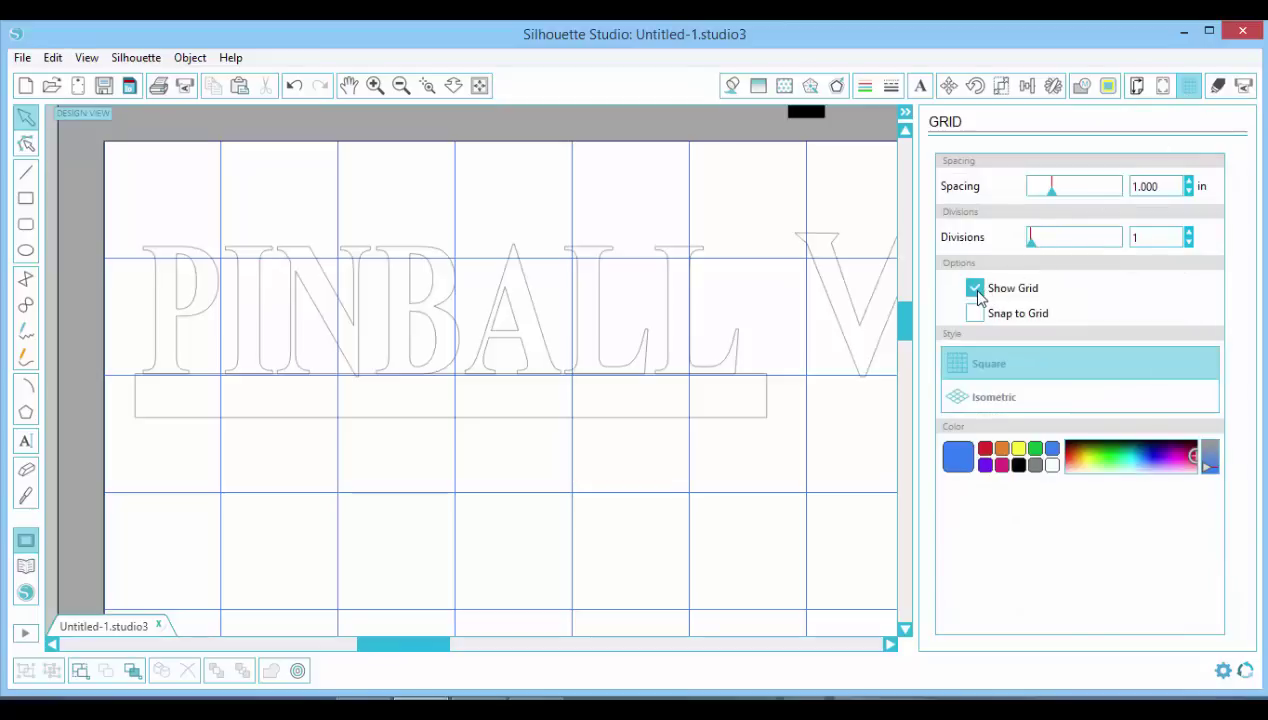
{"action": "left_click", "coordinate": [976, 289]}
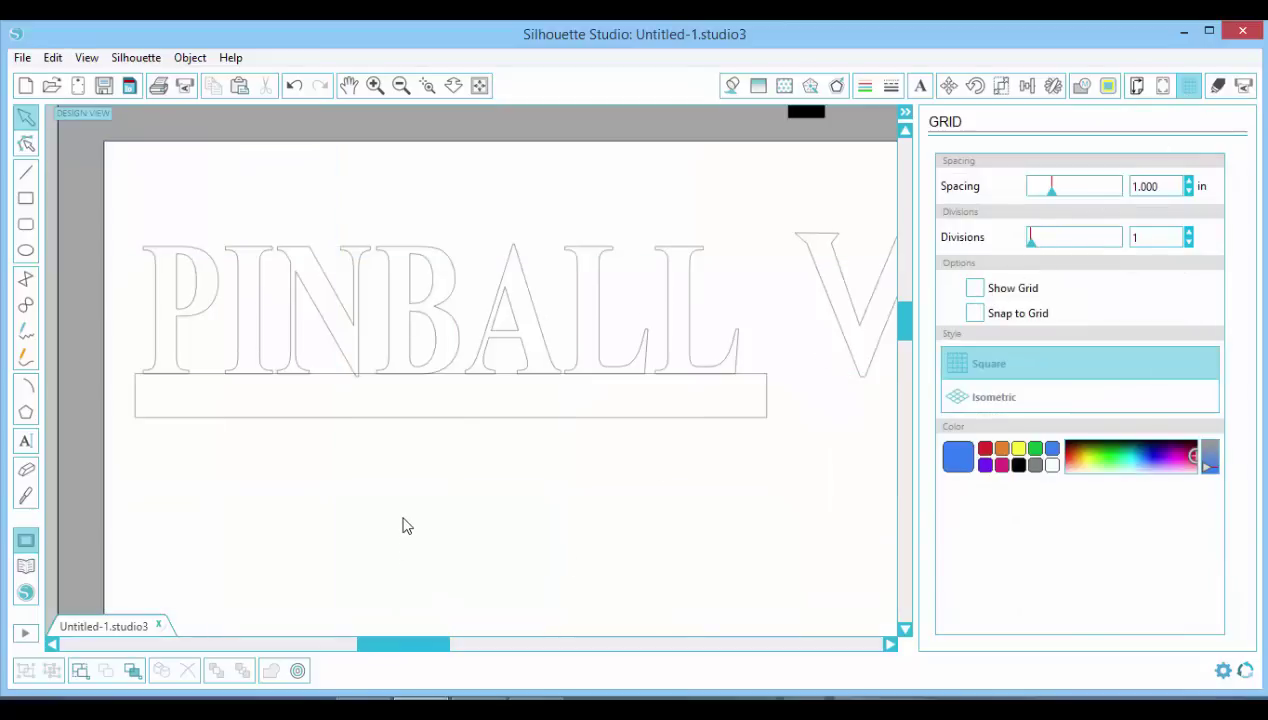
{"action": "left_click", "coordinate": [404, 418]}
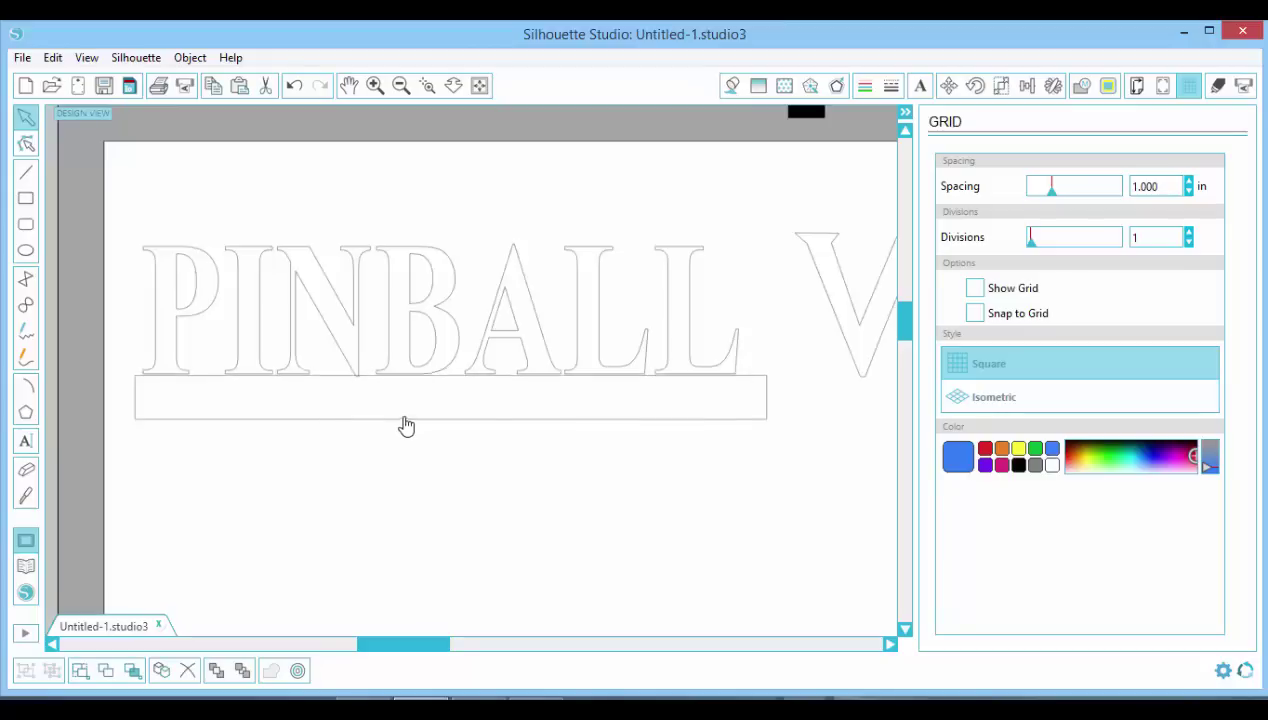
{"action": "left_click_drag", "start_coordinate": [404, 419], "coordinate": [403, 420]}
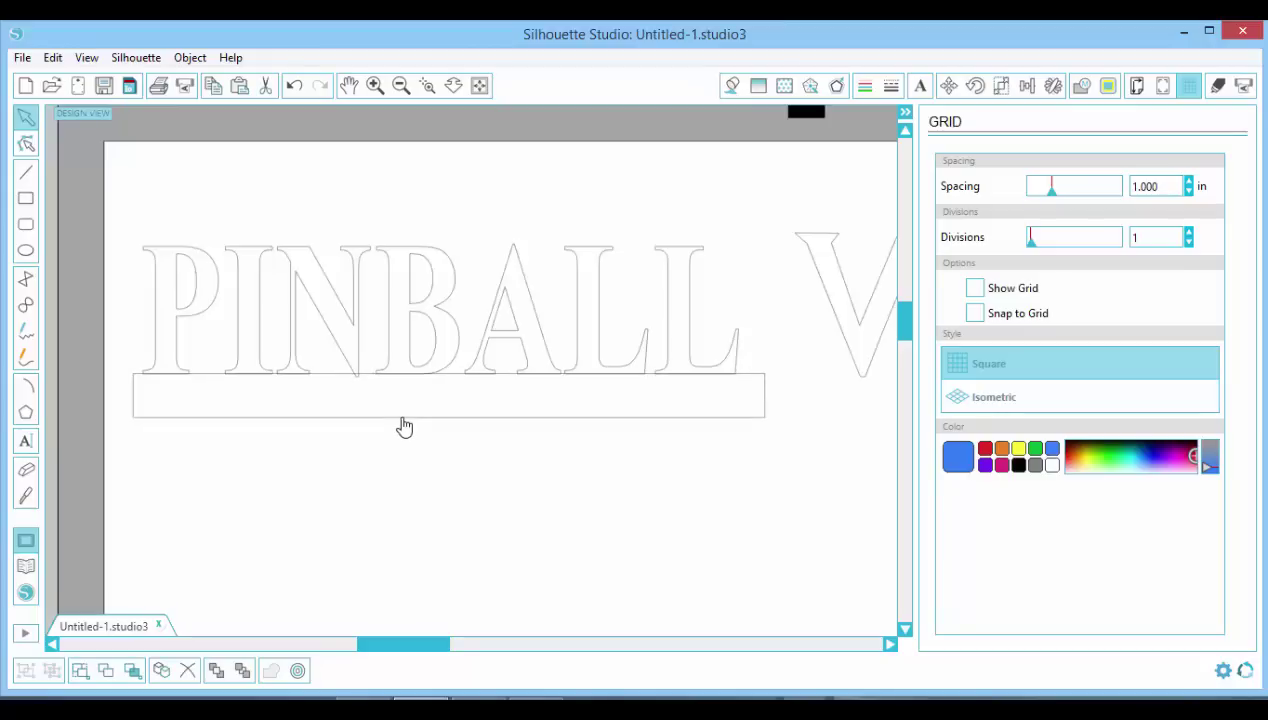
Weld the word PINBALL and the rectangle beneath it into a single shape.
{"action": "left_click", "coordinate": [414, 419]}
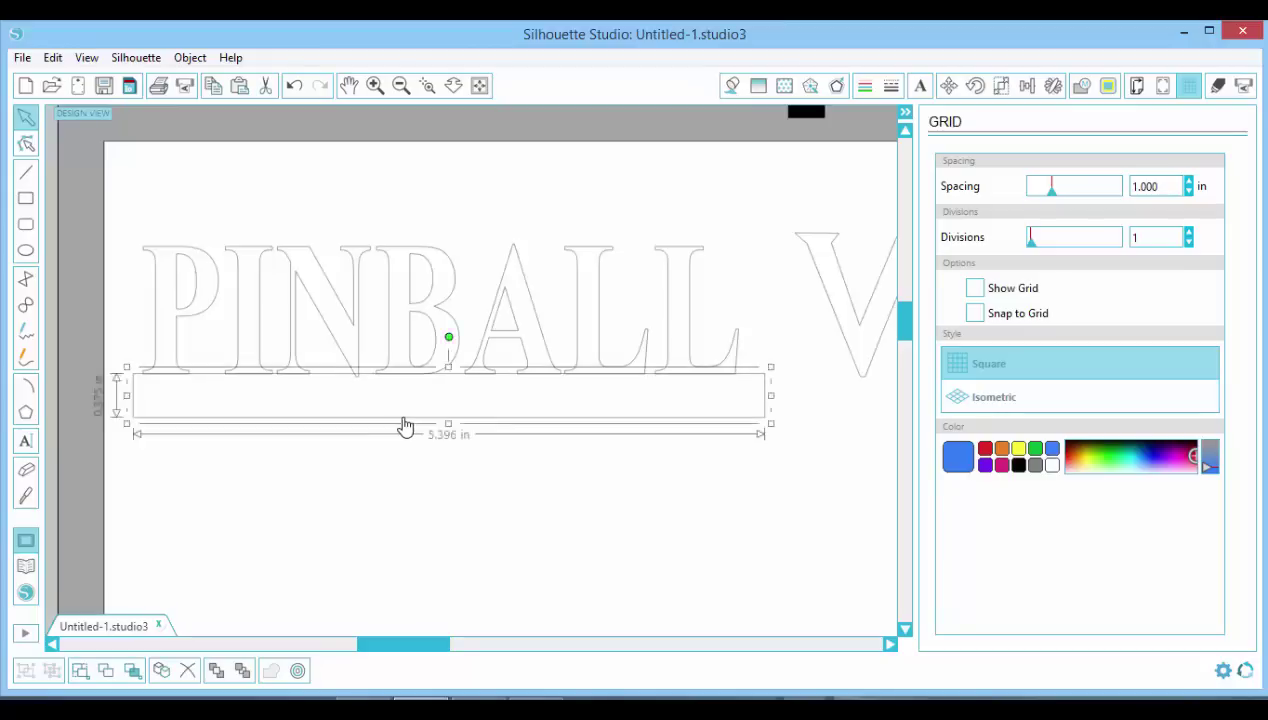
{"action": "left_click", "coordinate": [174, 258]}
{"action": "left_click", "coordinate": [240, 428], "text": "shift"}
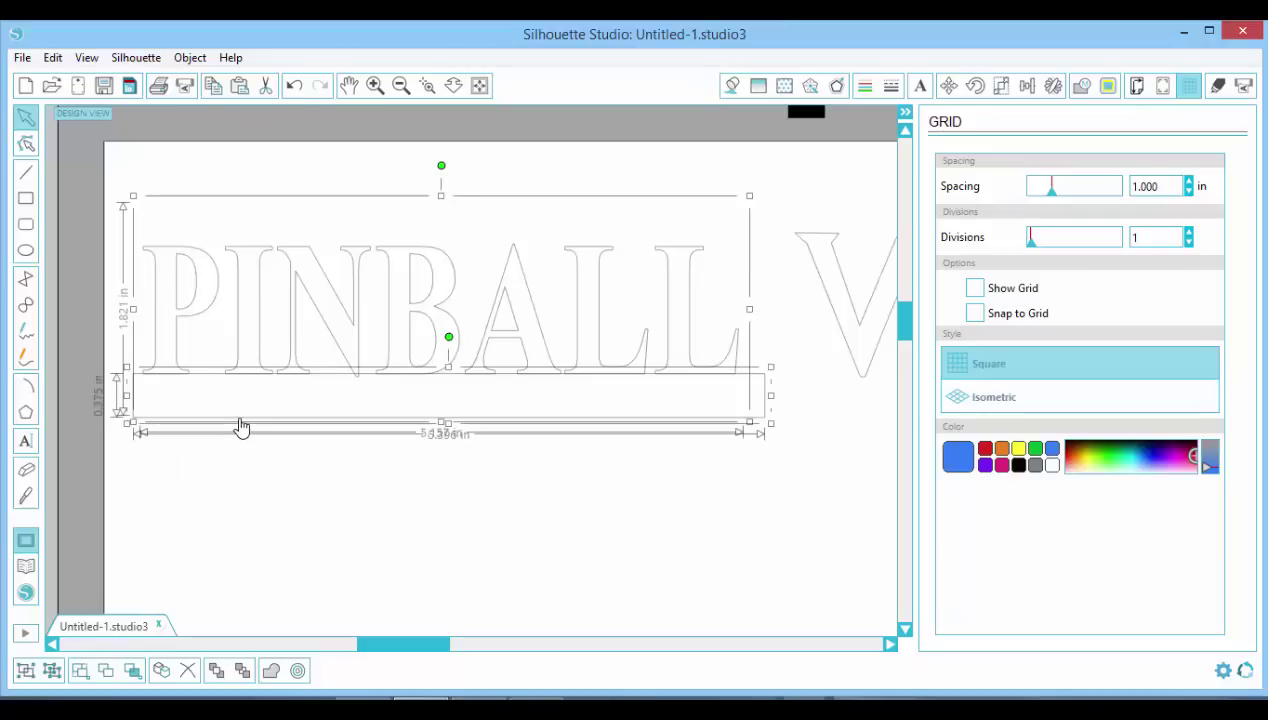
{"action": "left_click", "coordinate": [270, 671]}
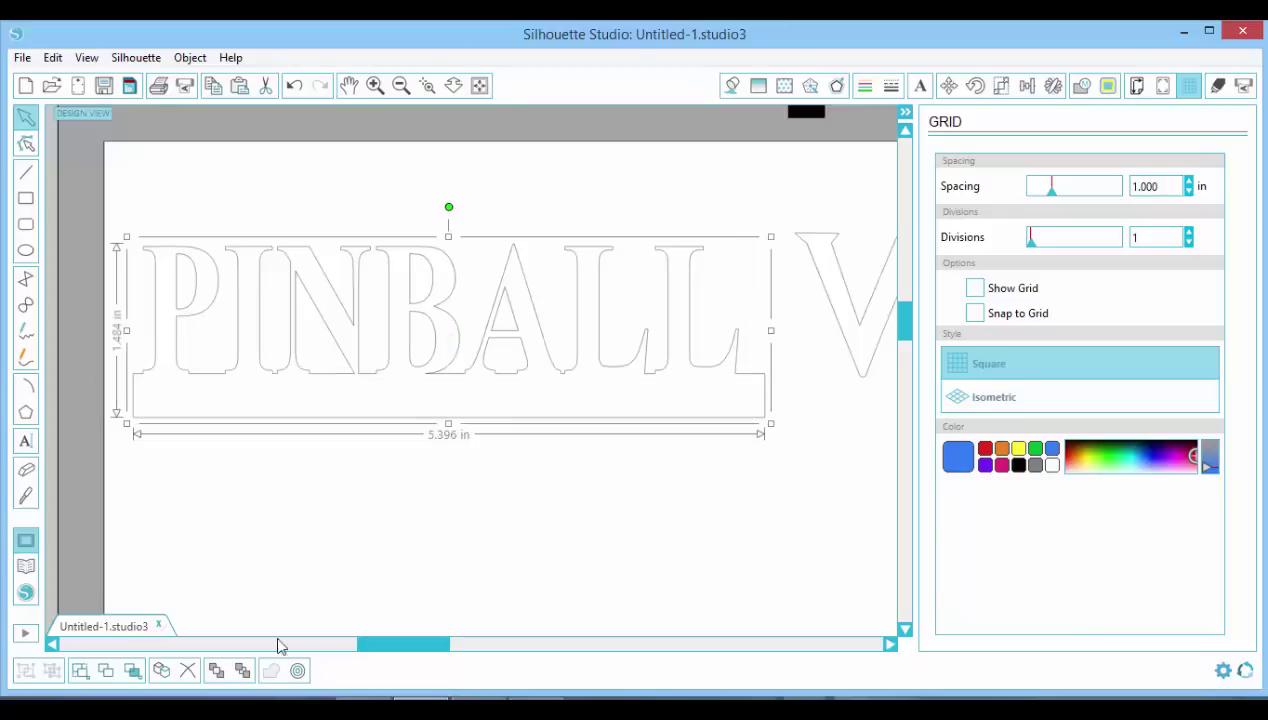
{"action": "left_click", "coordinate": [298, 566]}
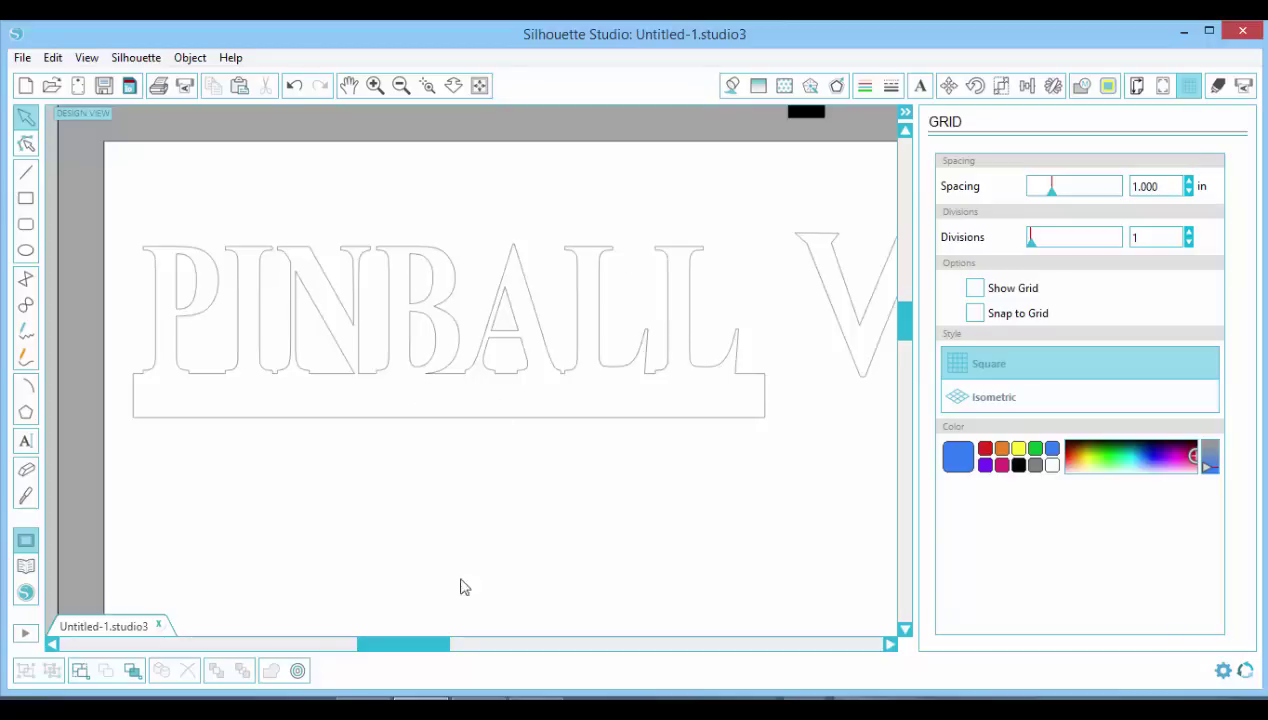
Draw a rectangle about 5.19 in by 0.35 in beneath Wizard and shift it slightly down so its upper edge meets the letter bottoms.
{"action": "left_click_drag", "start_coordinate": [420, 648], "coordinate": [560, 648]}
{"action": "left_click", "coordinate": [27, 200]}
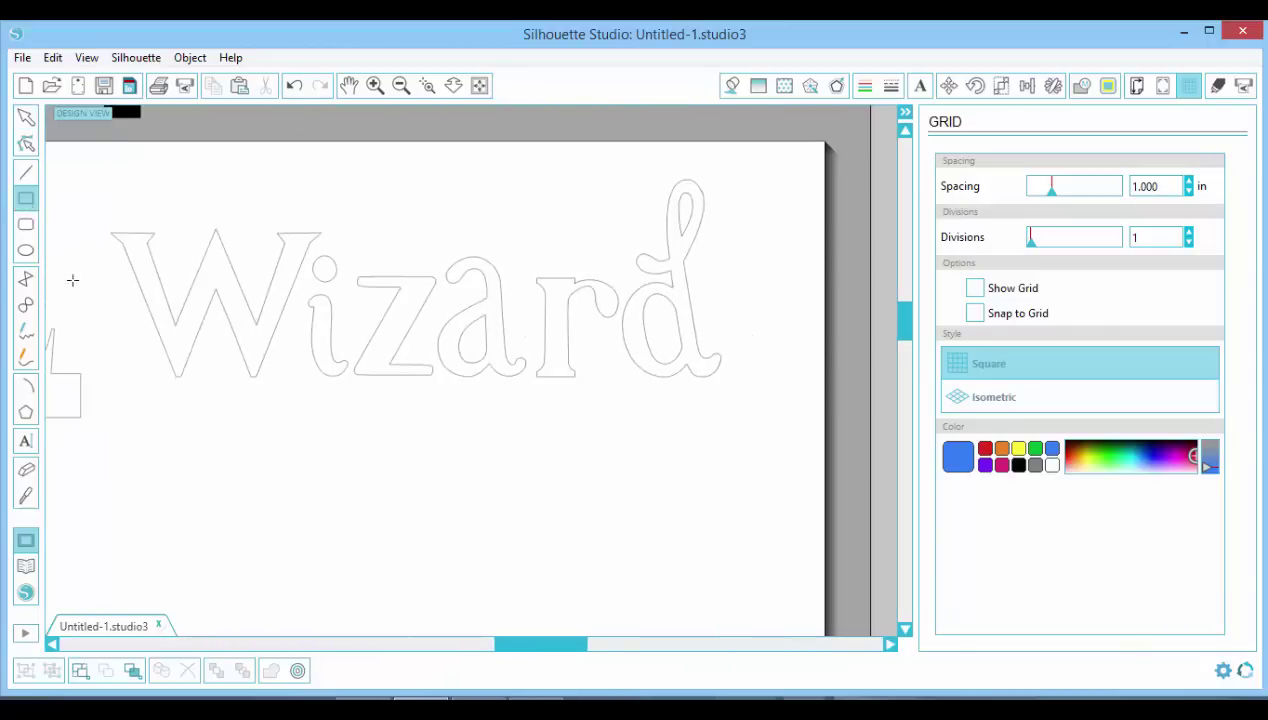
{"action": "left_click_drag", "start_coordinate": [144, 379], "coordinate": [742, 414]}
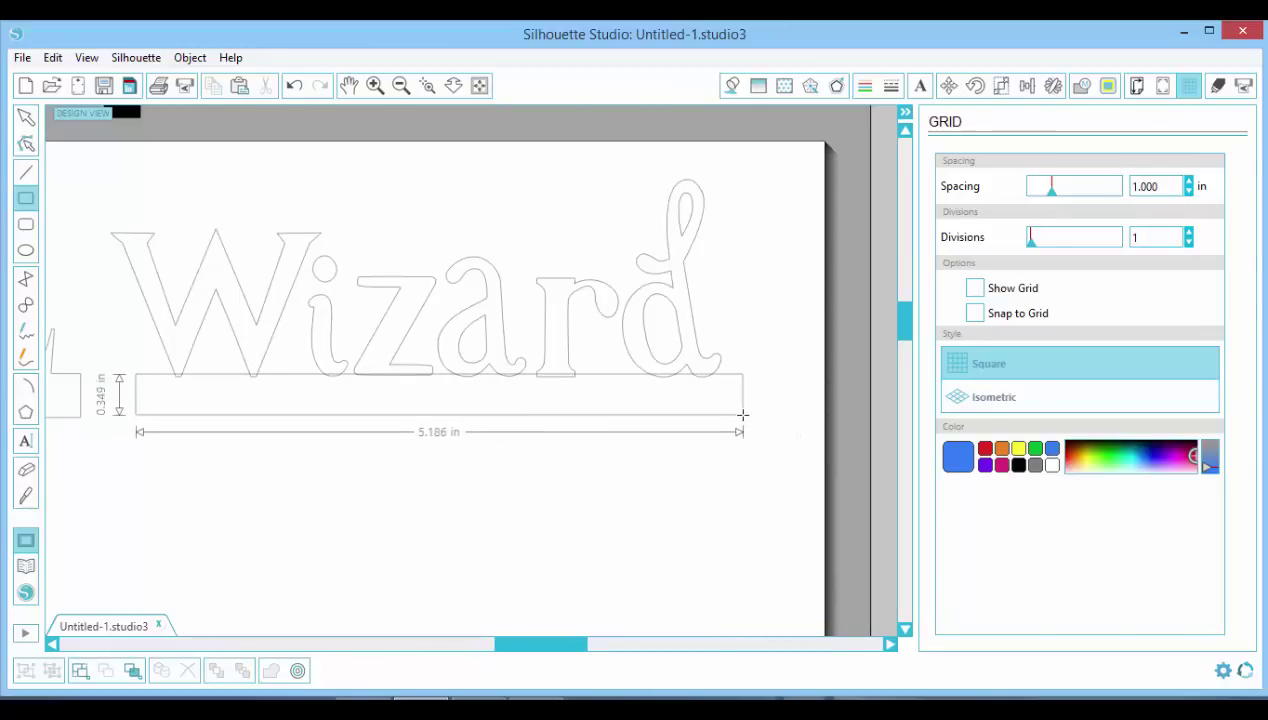
{"action": "left_click", "coordinate": [412, 413]}
{"action": "left_click_drag", "start_coordinate": [413, 422], "coordinate": [413, 424]}
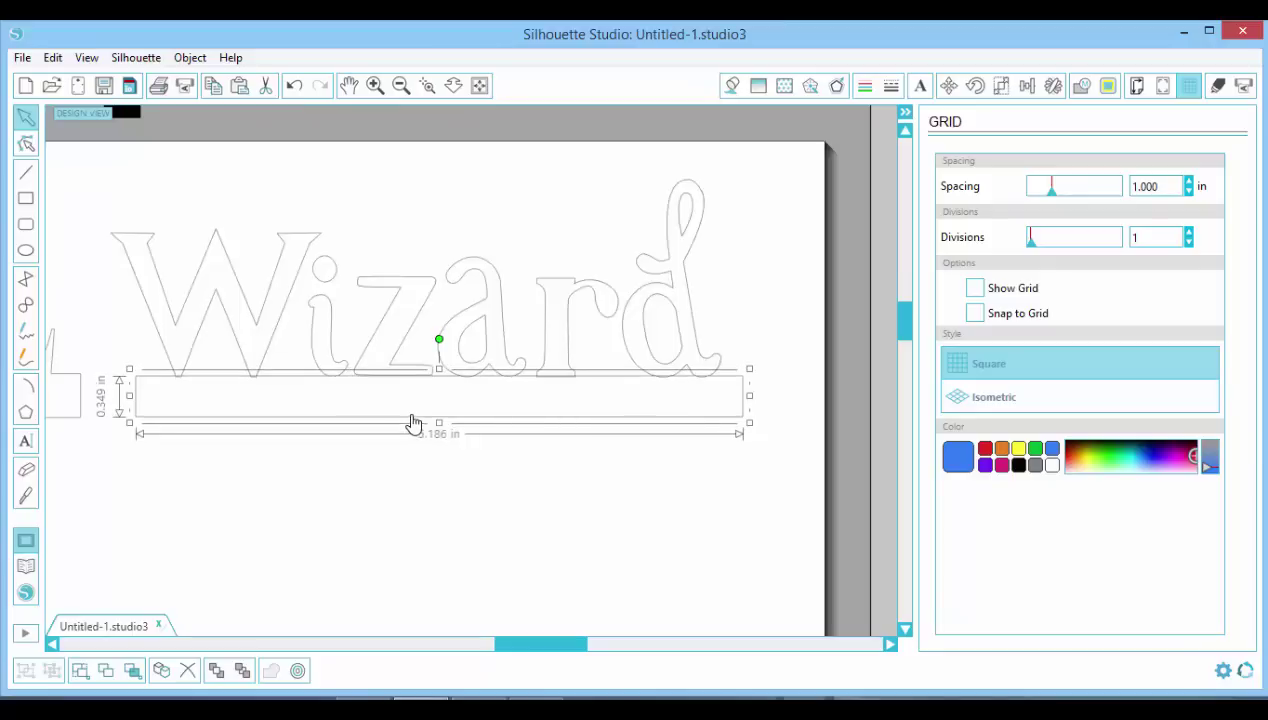
Try to weld the grouped word Wizard to the rectangle beneath it.
{"action": "left_click", "coordinate": [270, 279], "text": "shift"}
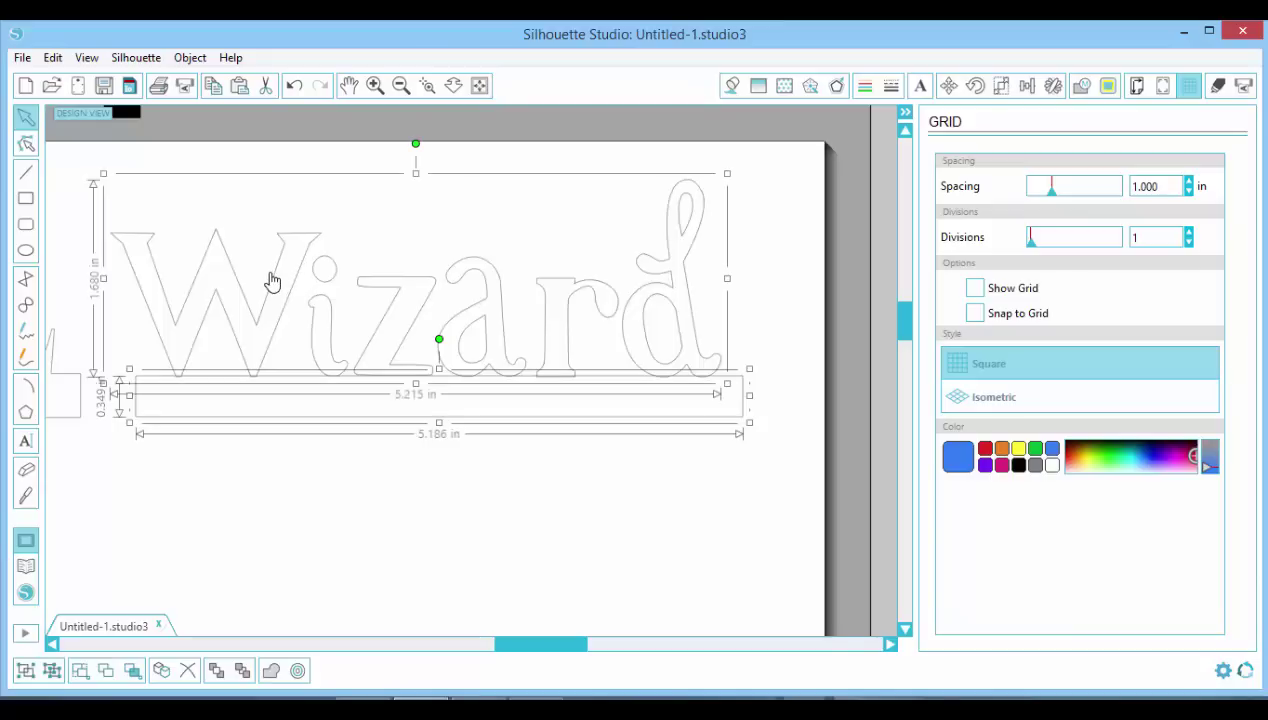
{"action": "left_click", "coordinate": [271, 671]}
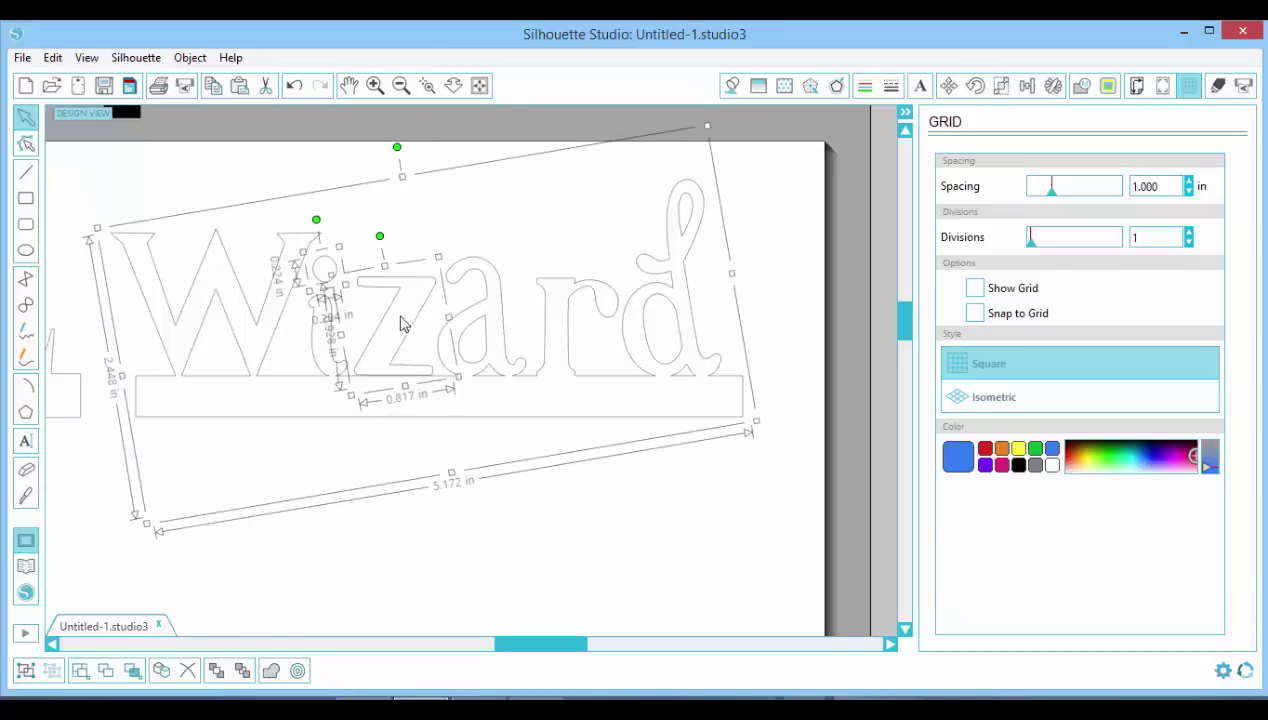
{"action": "left_click", "coordinate": [433, 521]}
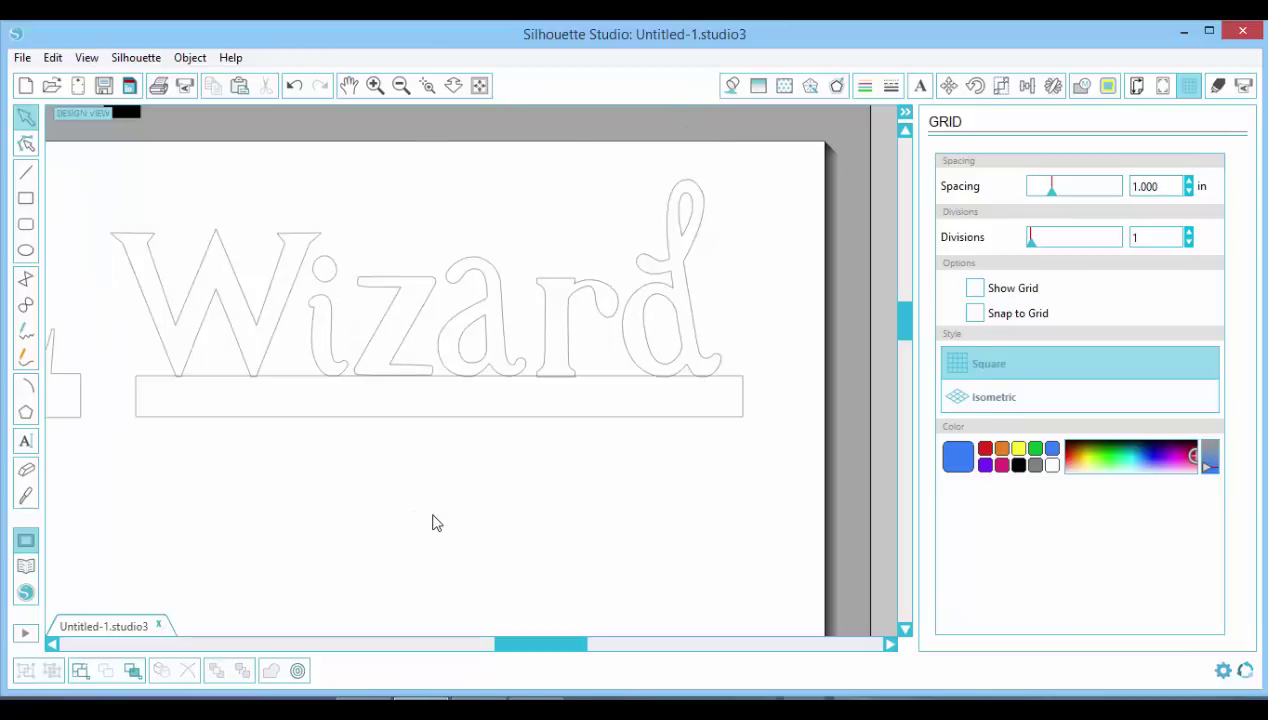
Ungroup the letters of Wizard and nudge the letter z slightly down onto the rectangle.
{"action": "left_click", "coordinate": [405, 332]}
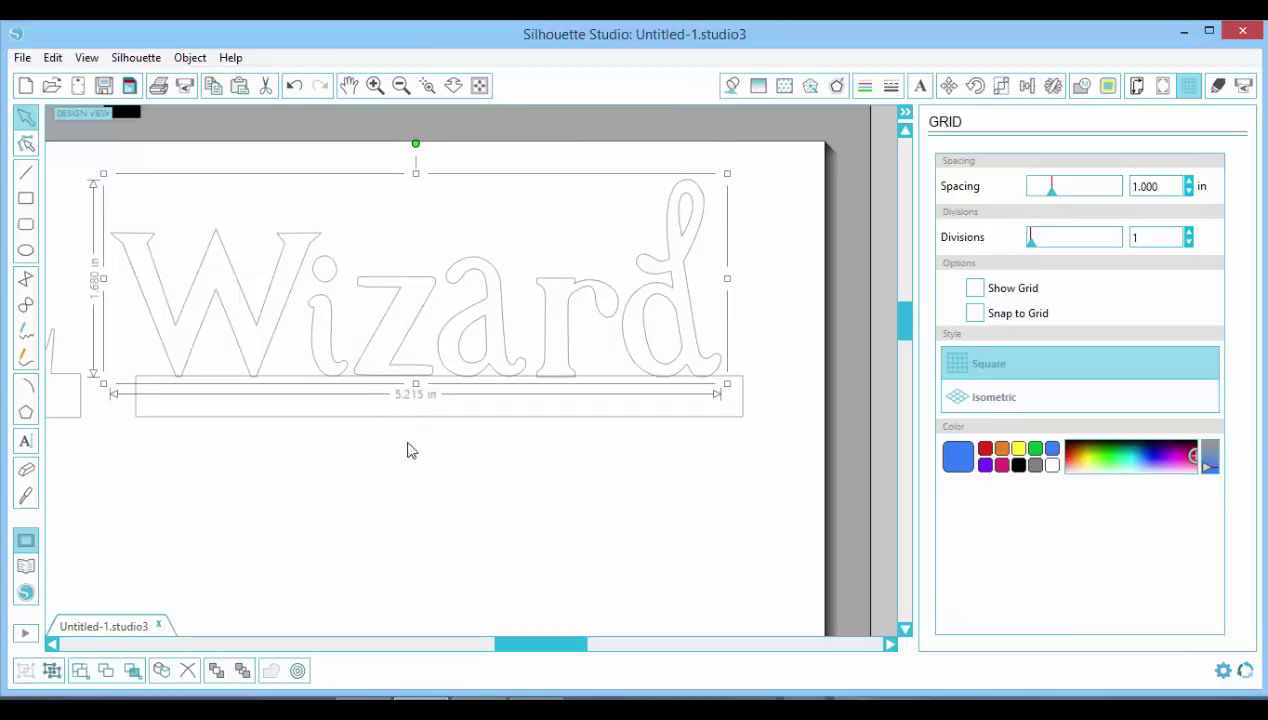
{"action": "right_click", "coordinate": [409, 337]}
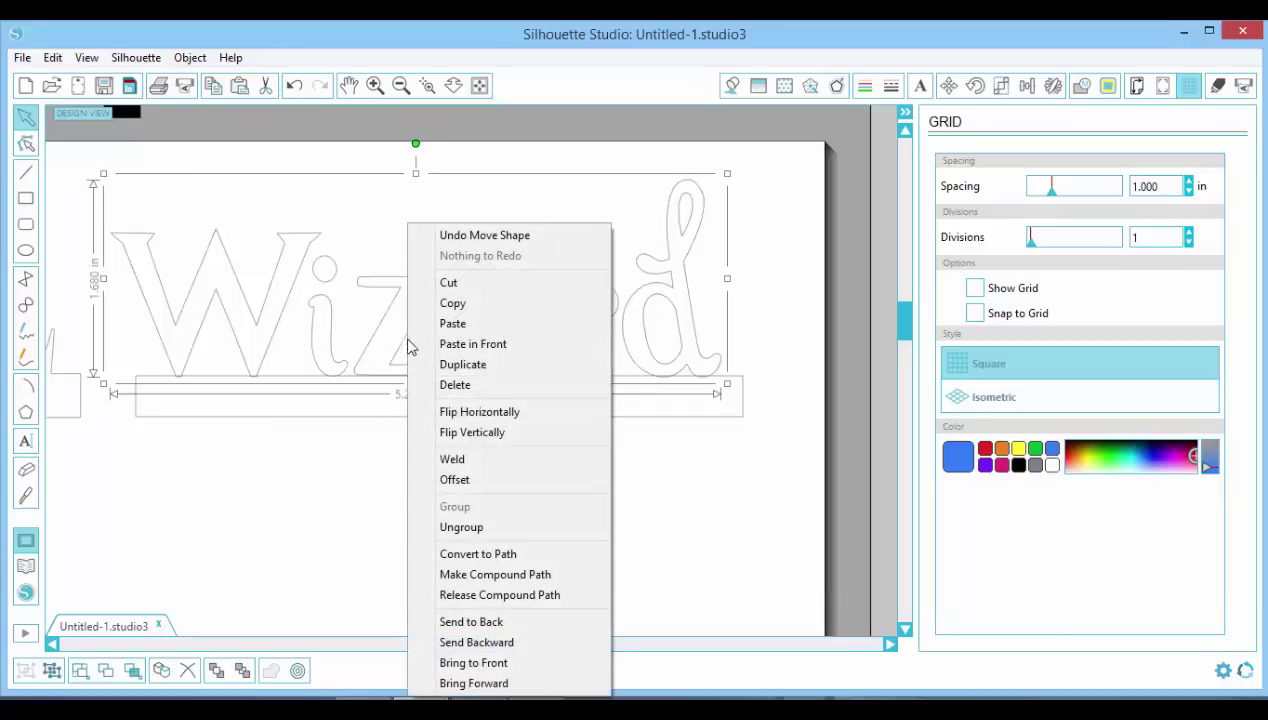
{"action": "left_click", "coordinate": [444, 526]}
{"action": "left_click", "coordinate": [334, 461]}
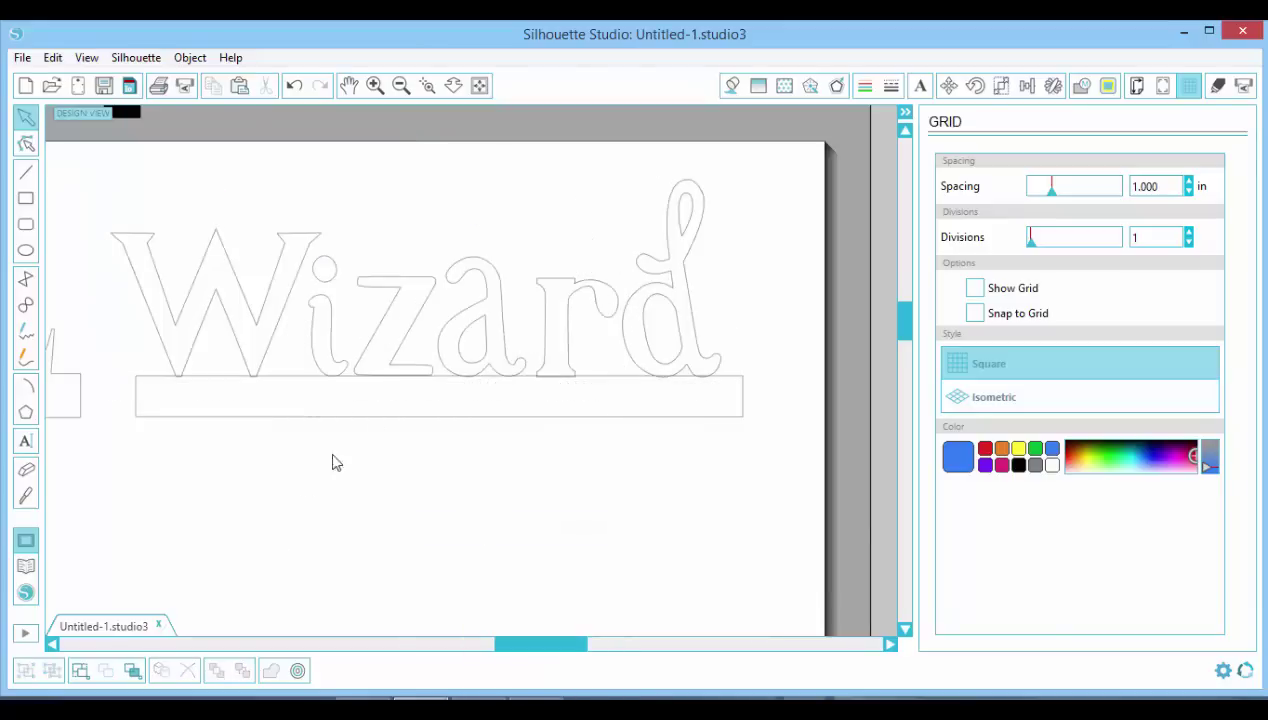
{"action": "left_click", "coordinate": [416, 323]}
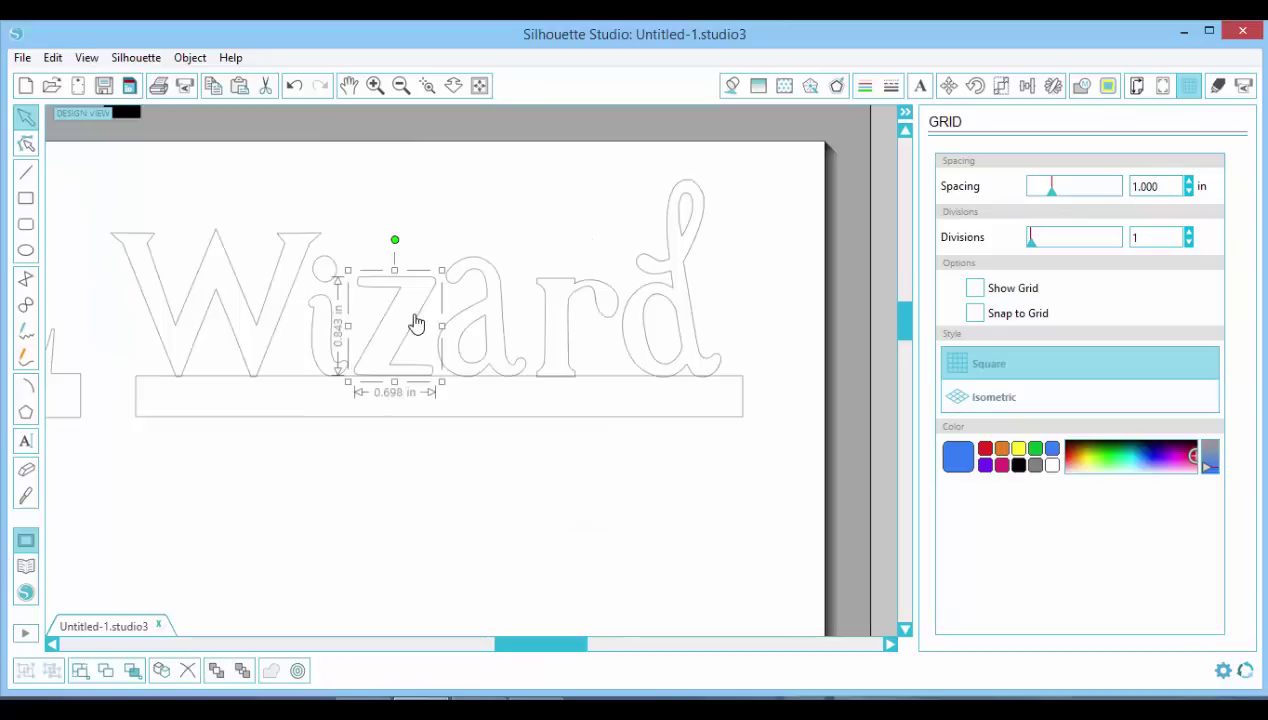
{"action": "key", "text": "Down"}
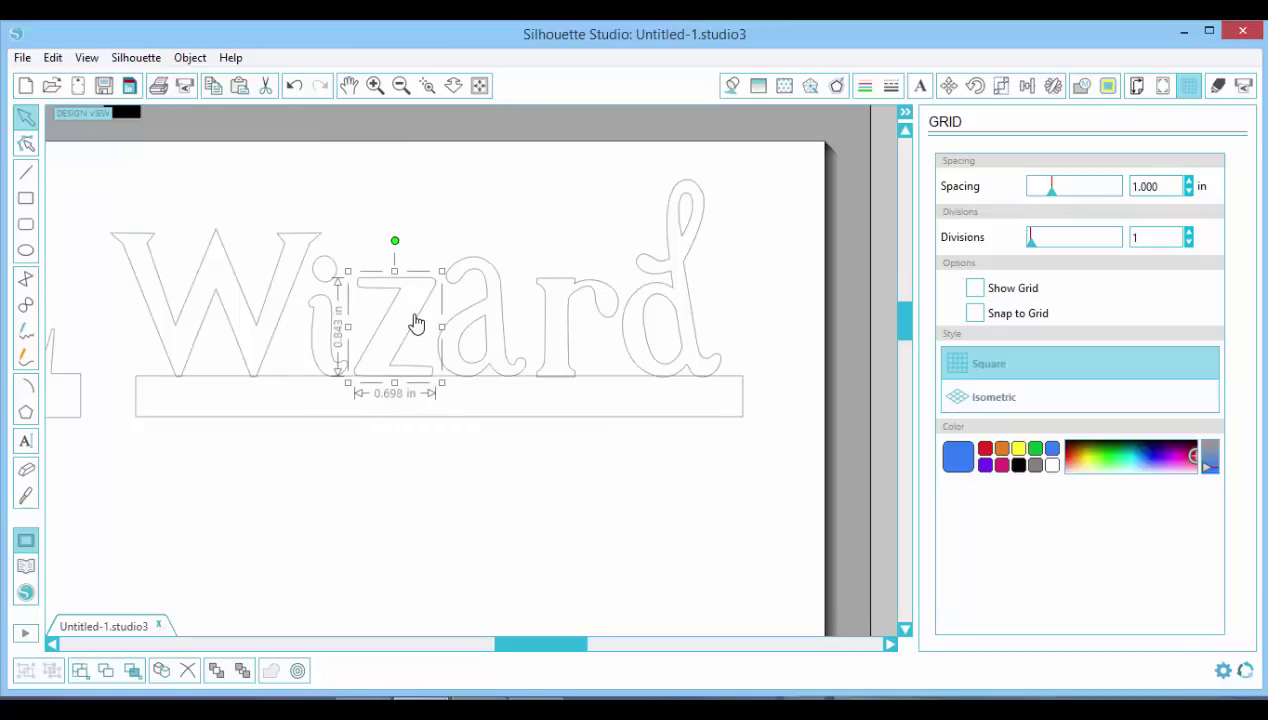
{"action": "left_click", "coordinate": [406, 487]}
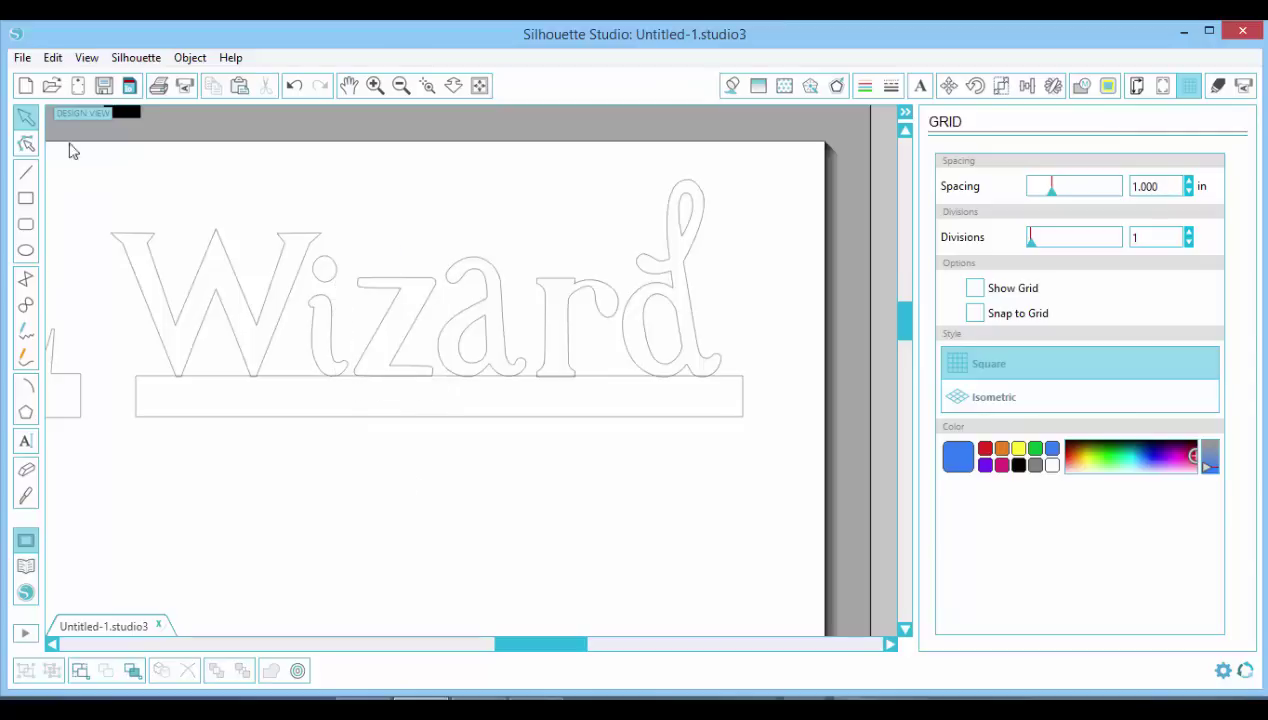
Weld all the separate Wizard letters and the rectangle beneath them together.
{"action": "left_click_drag", "start_coordinate": [86, 180], "coordinate": [818, 498]}
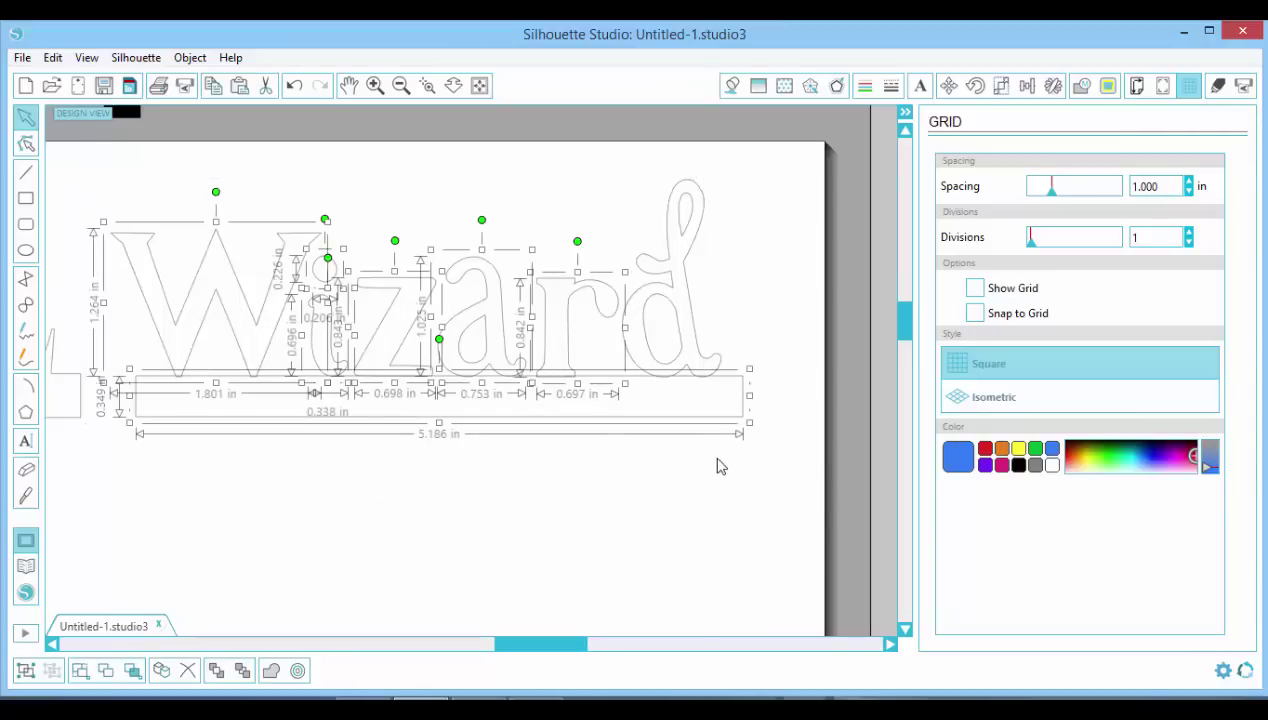
{"action": "left_click", "coordinate": [815, 140]}
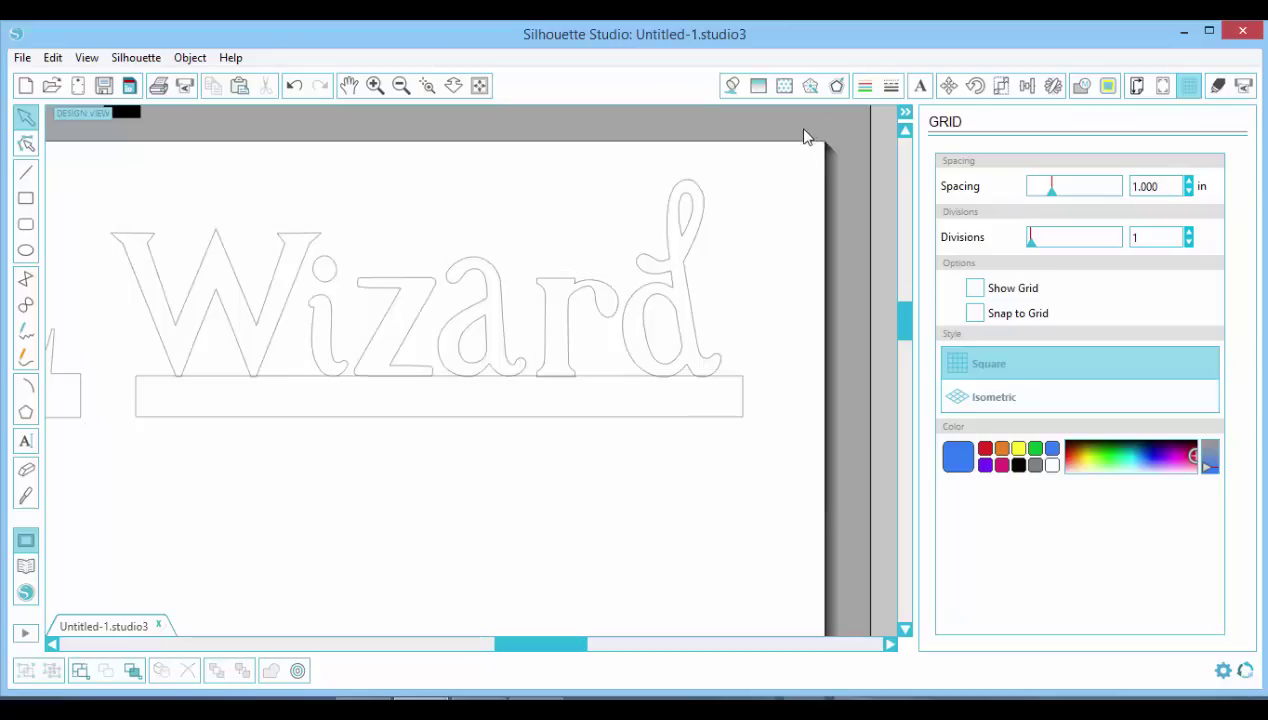
{"action": "left_click_drag", "start_coordinate": [805, 138], "coordinate": [90, 565]}
{"action": "left_click", "coordinate": [270, 671]}
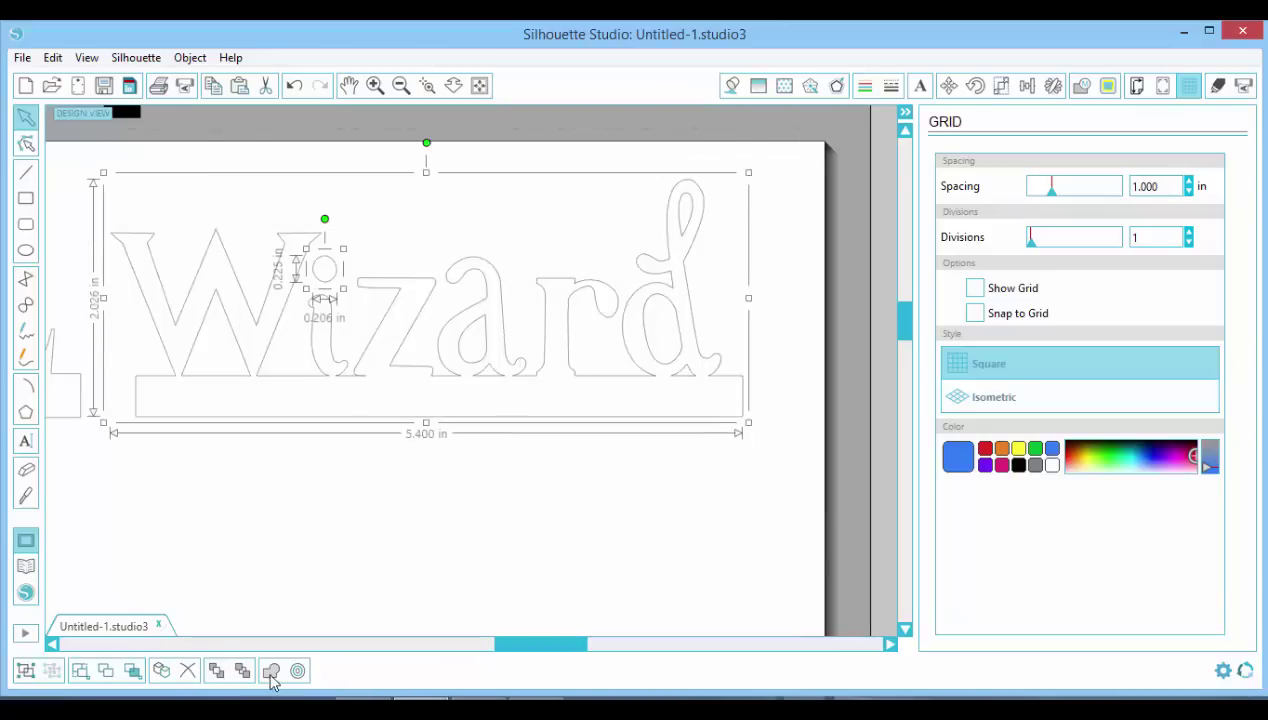
{"action": "left_click", "coordinate": [396, 501]}
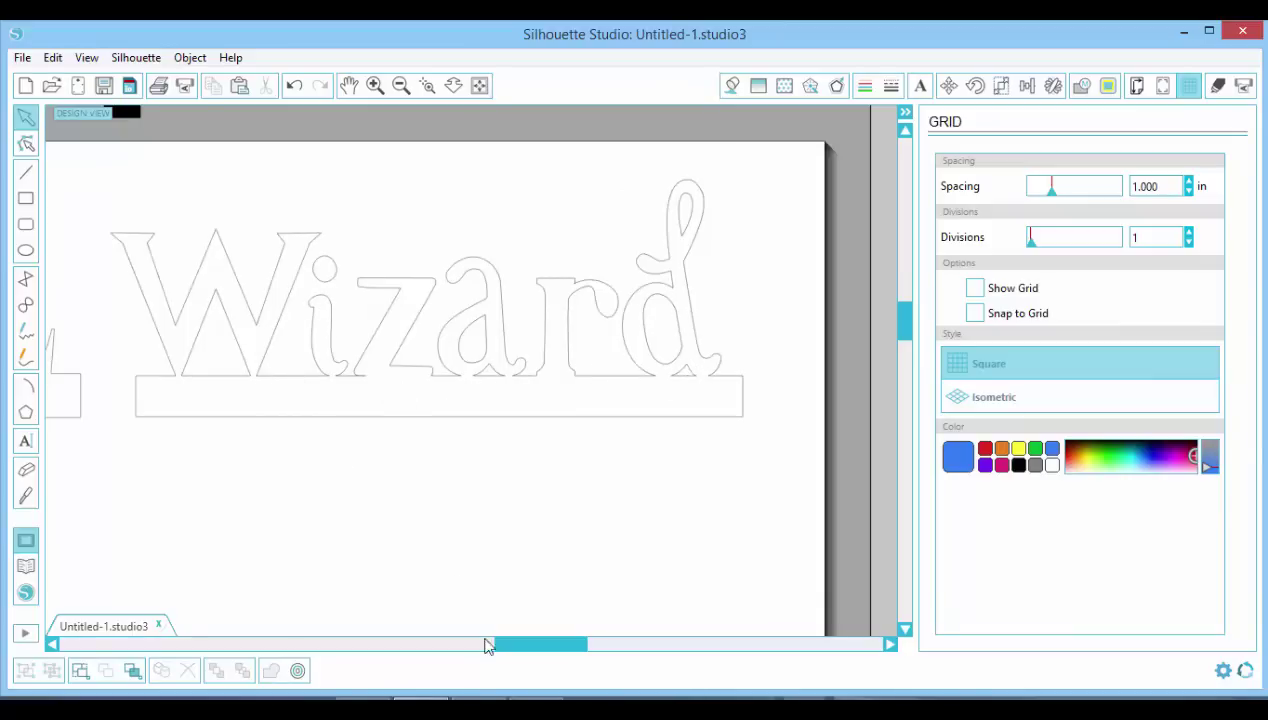
{"action": "scroll", "coordinate": [481, 643], "scroll_direction": "down", "scroll_amount": 1}
{"action": "left_click_drag", "start_coordinate": [515, 645], "coordinate": [408, 661]}
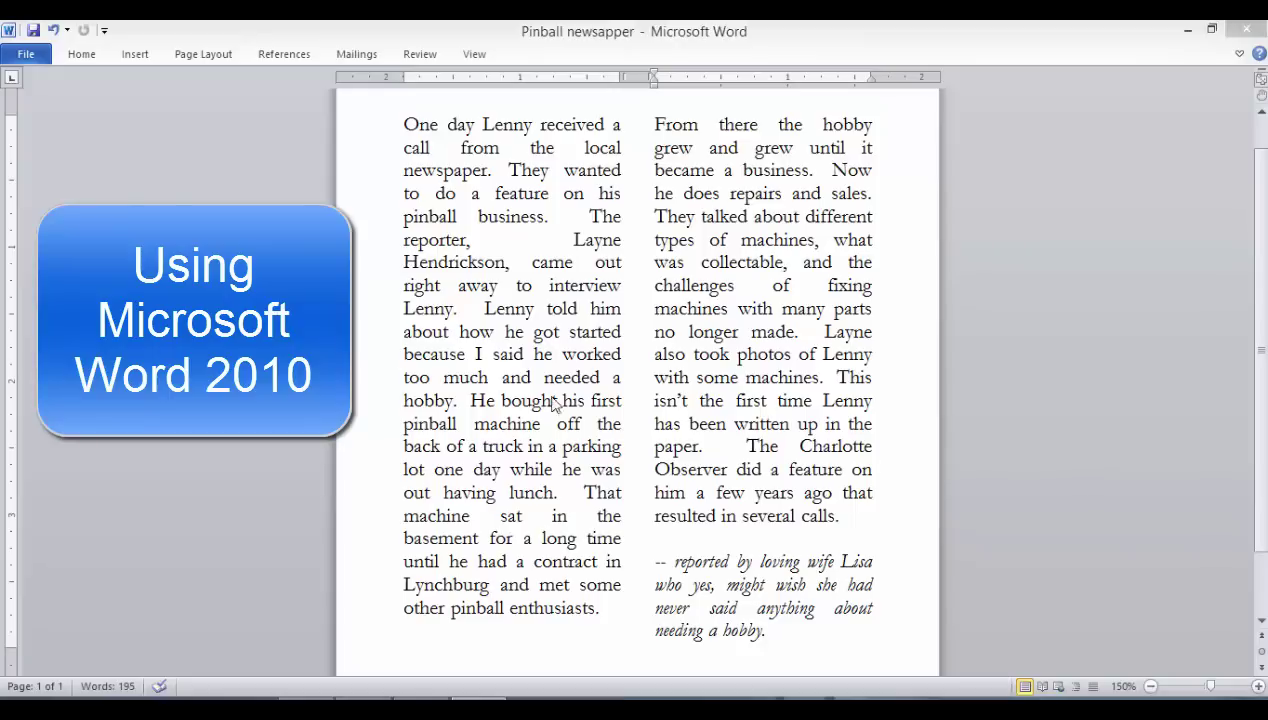
In Microsoft Word, create a blank document and enter a sample paragraph beginning "I'm just going to type in some sample text and see how this works.".
{"action": "left_click", "coordinate": [30, 60]}
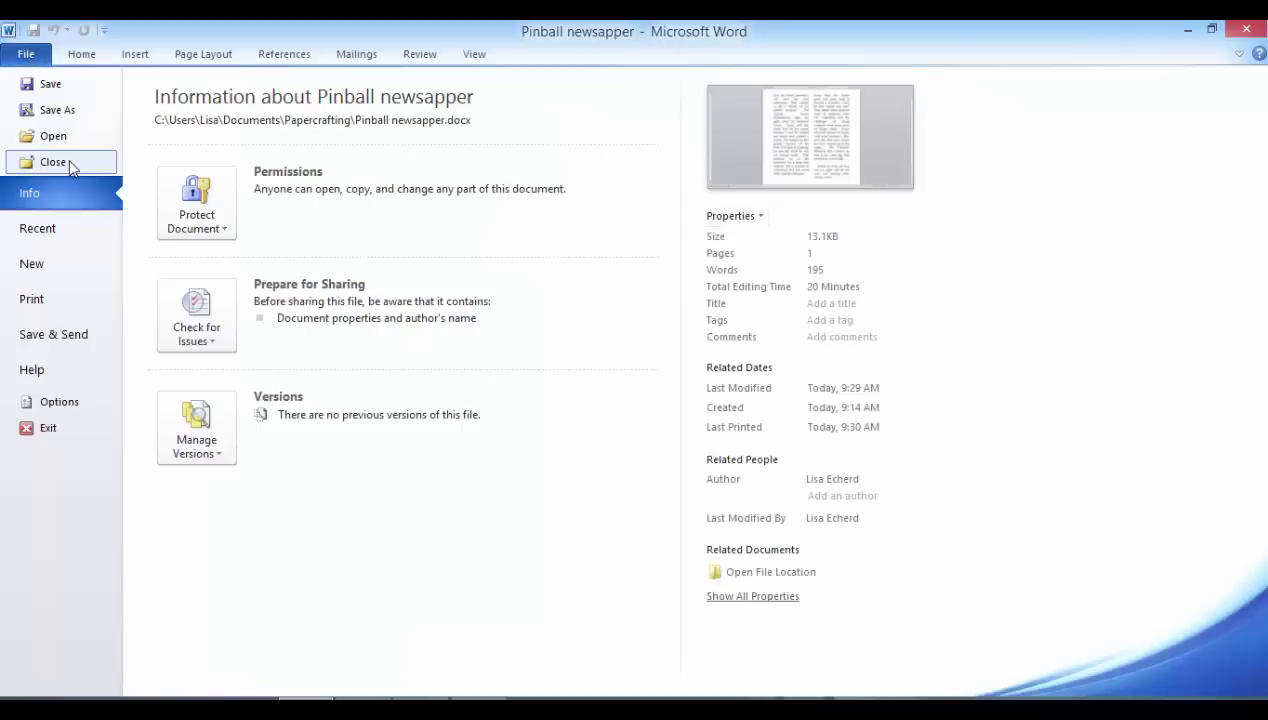
{"action": "left_click", "coordinate": [59, 270]}
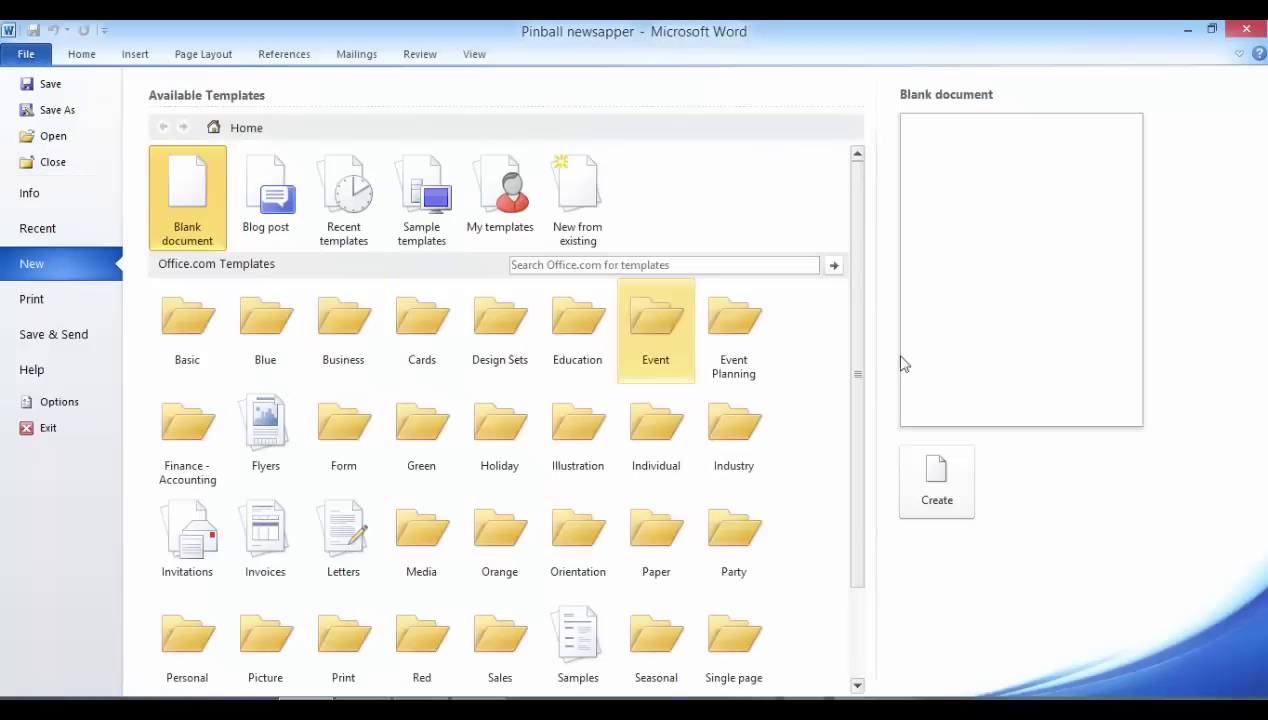
{"action": "left_click", "coordinate": [942, 487]}
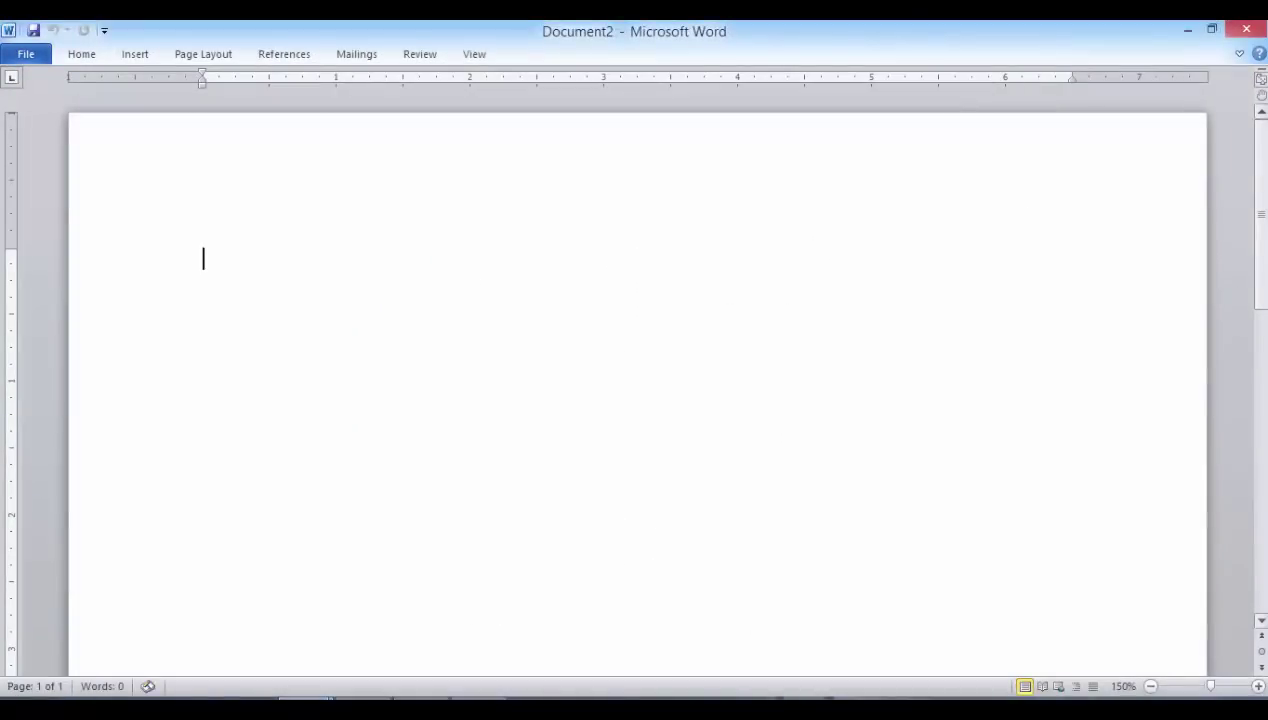
{"action": "left_click", "coordinate": [1240, 56]}
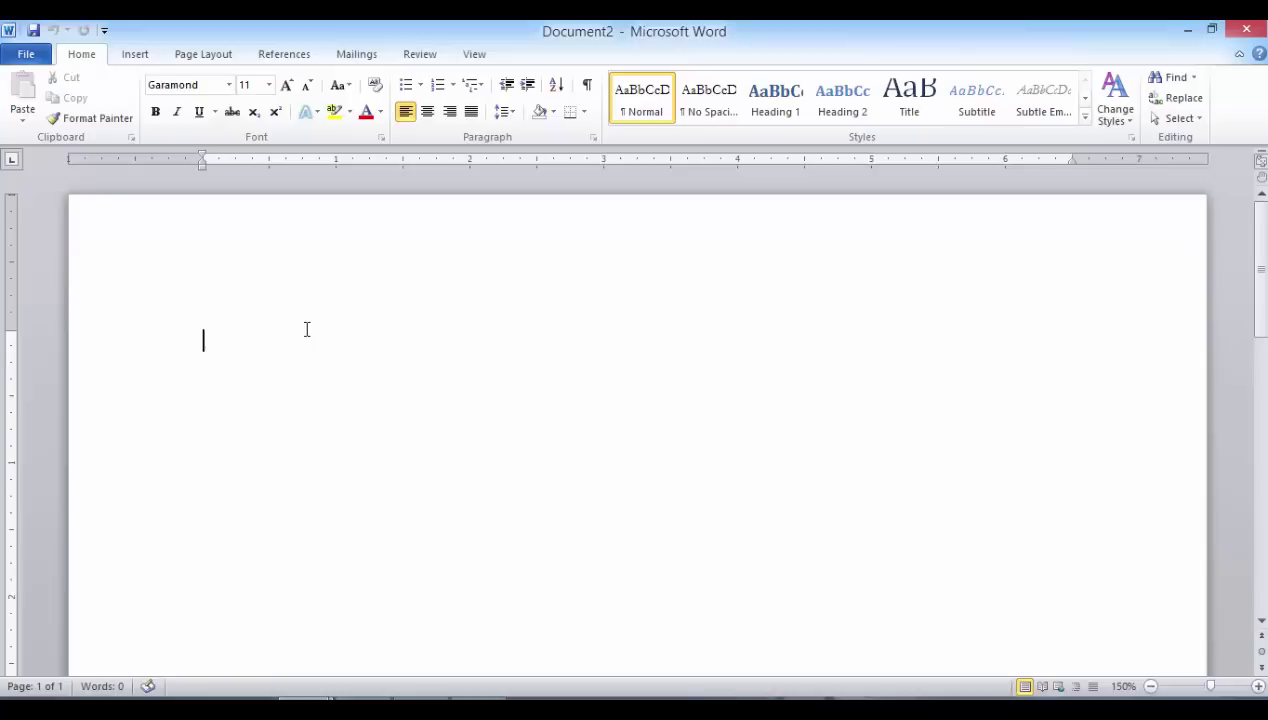
{"action": "type", "text": "I'm just going to type in some"}
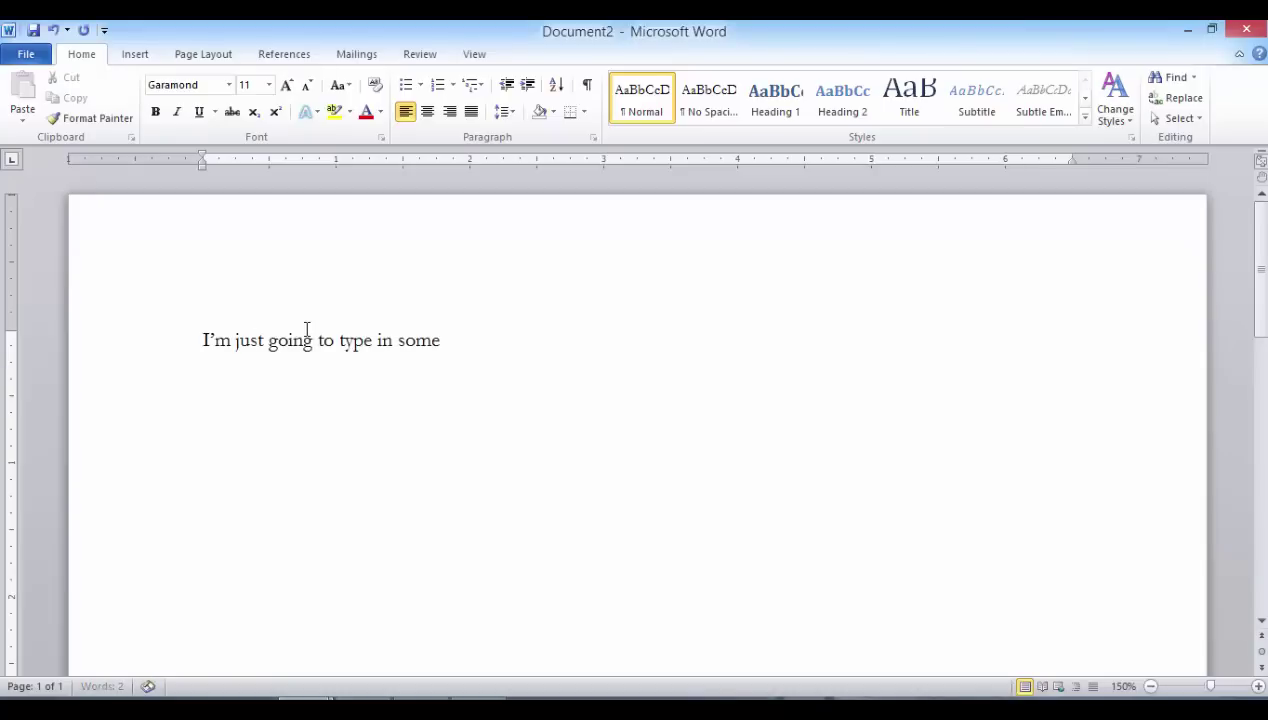
{"action": "type", "text": " sample text and see how this works.  I won’t make you watch me type so I’ll"}
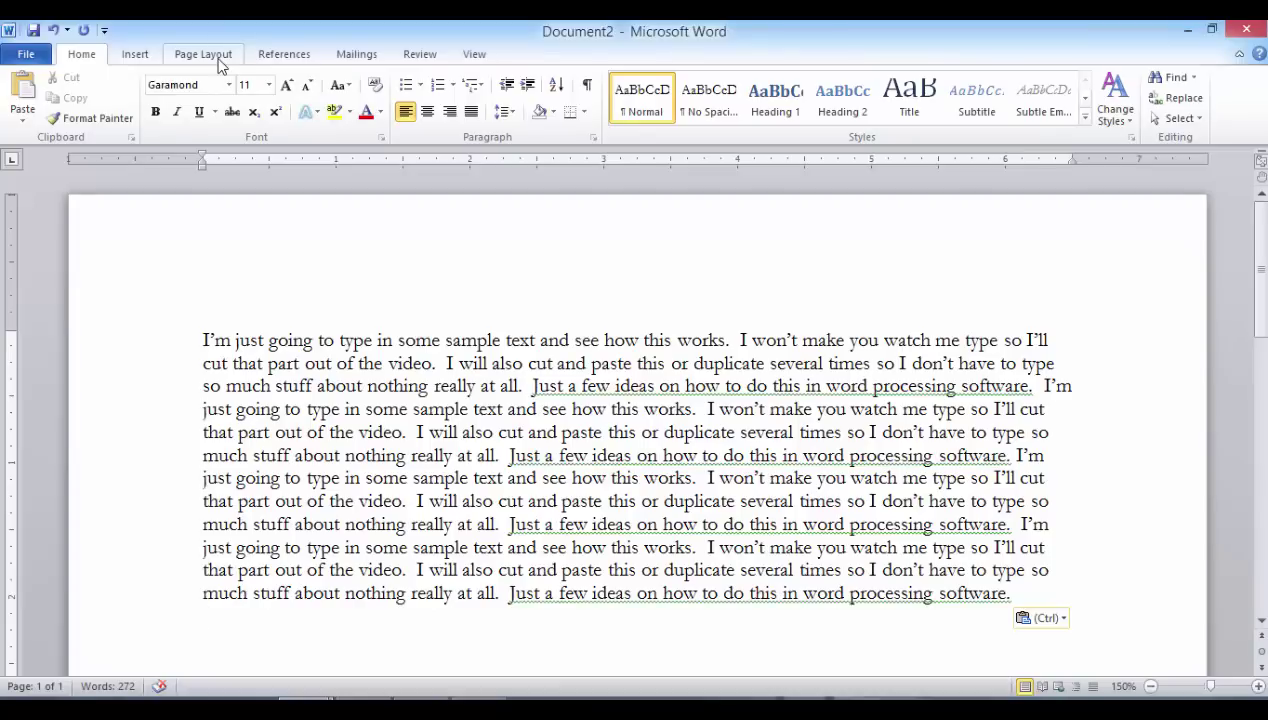
Give the whole document a custom paper size with a width of 4.5 inches and a reduced height.
{"action": "left_click", "coordinate": [206, 55]}
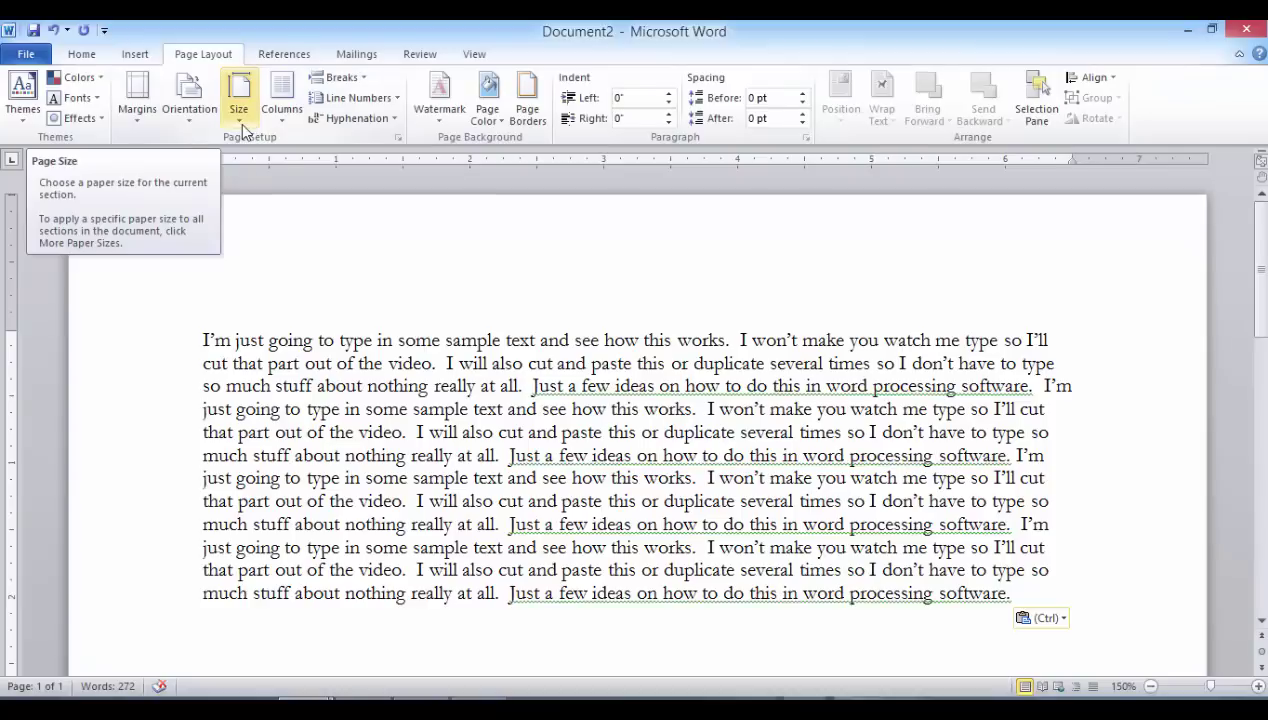
{"action": "left_click", "coordinate": [240, 123]}
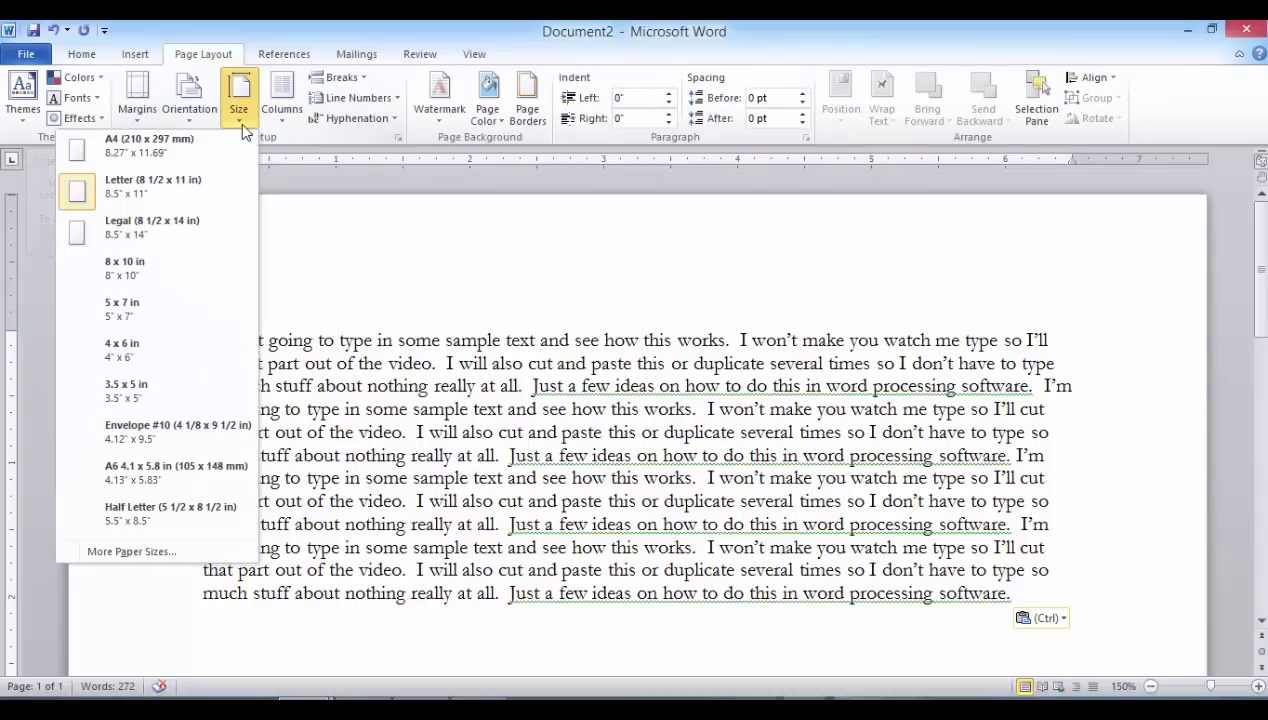
{"action": "left_click", "coordinate": [190, 551]}
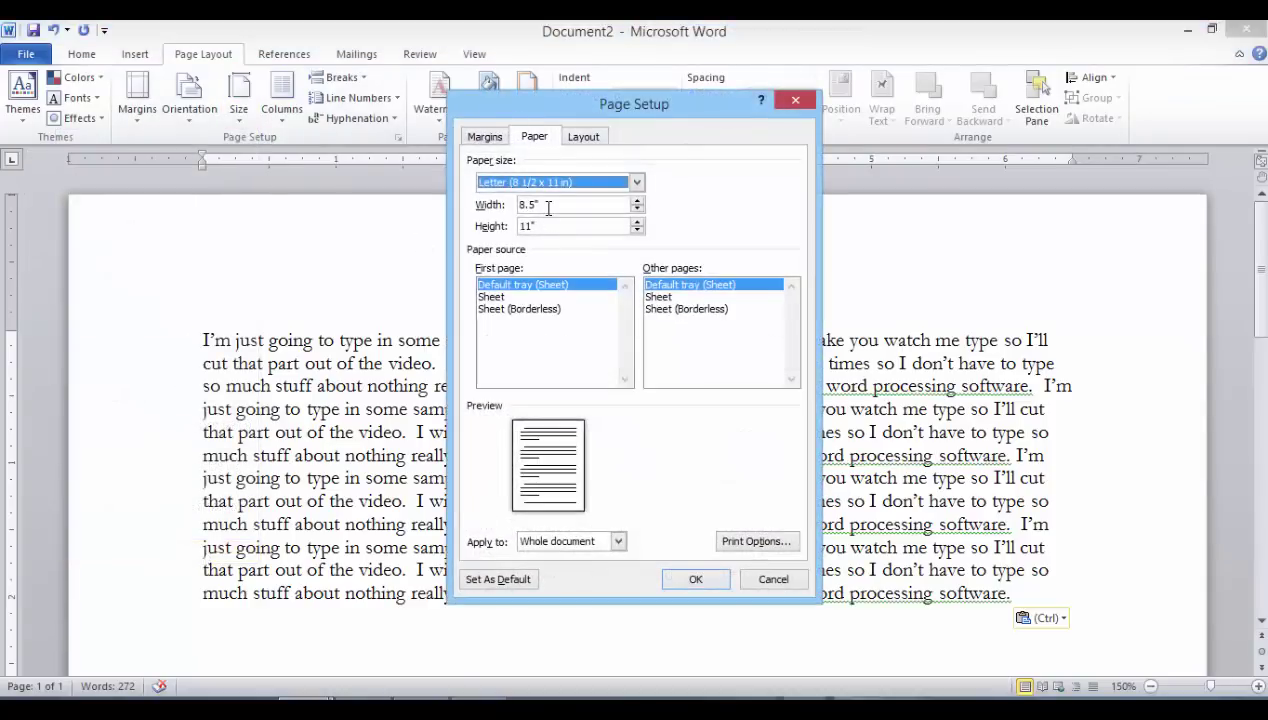
{"action": "left_click_drag", "start_coordinate": [548, 208], "coordinate": [479, 213]}
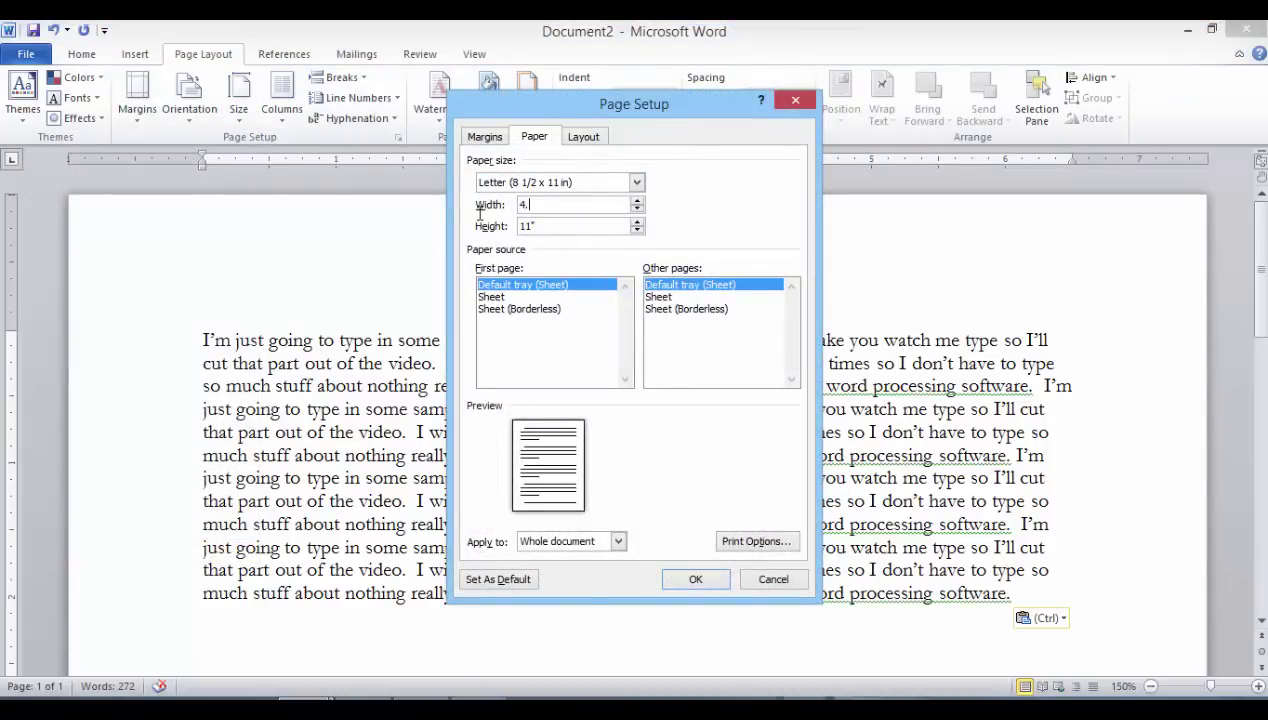
{"action": "left_click", "coordinate": [549, 221]}
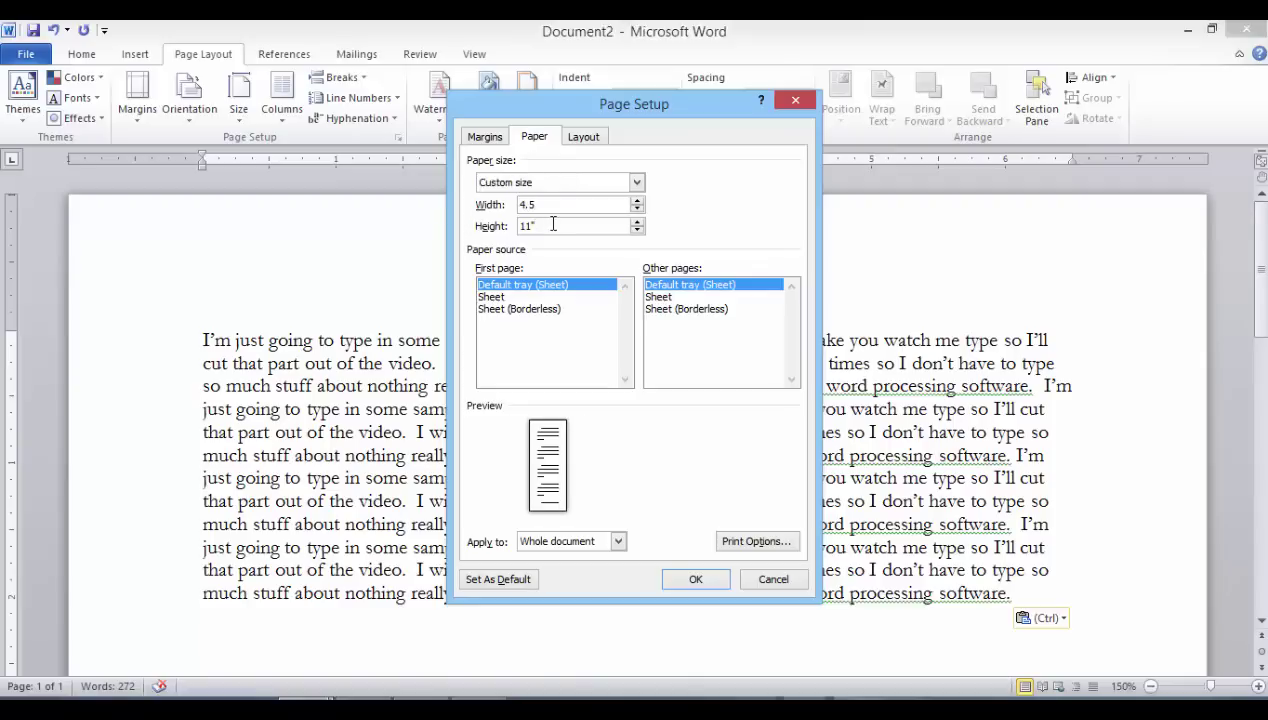
{"action": "left_click_drag", "start_coordinate": [549, 221], "coordinate": [395, 235]}
{"action": "left_click", "coordinate": [695, 579]}
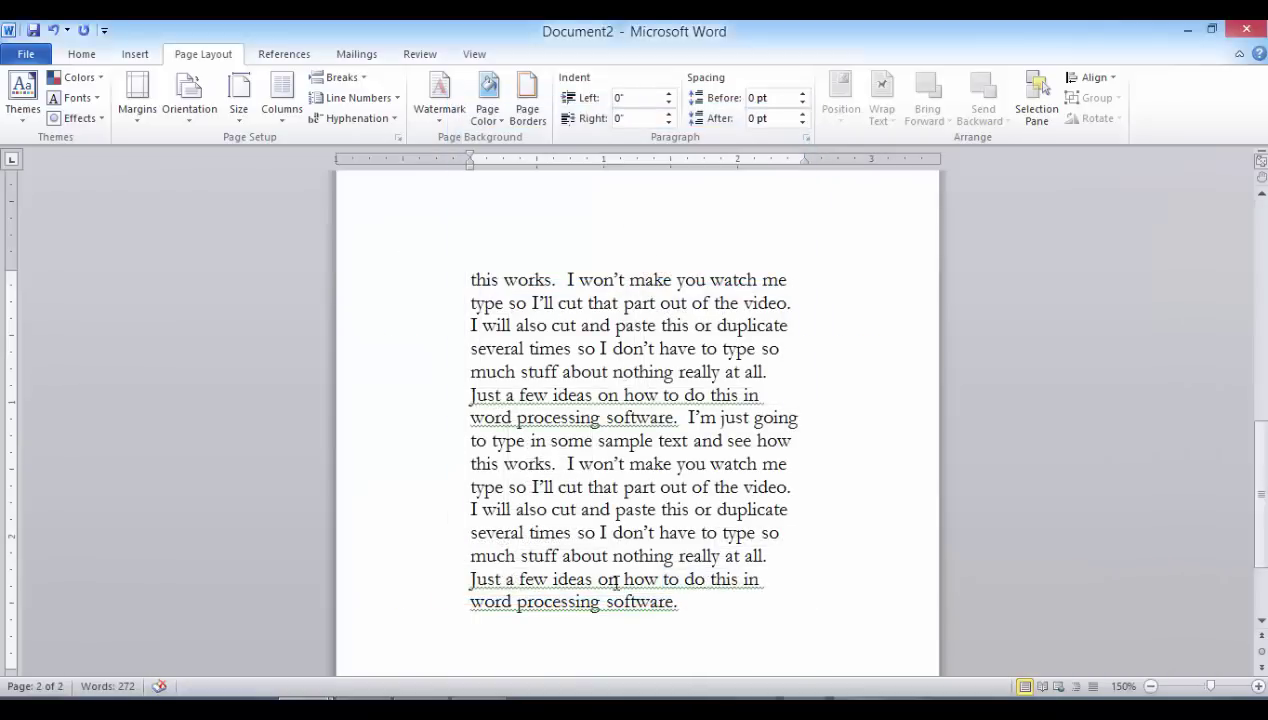
Set custom page margins of .5 inch at the top and .25 inch on the left, with a matching right margin.
{"action": "left_click", "coordinate": [136, 125]}
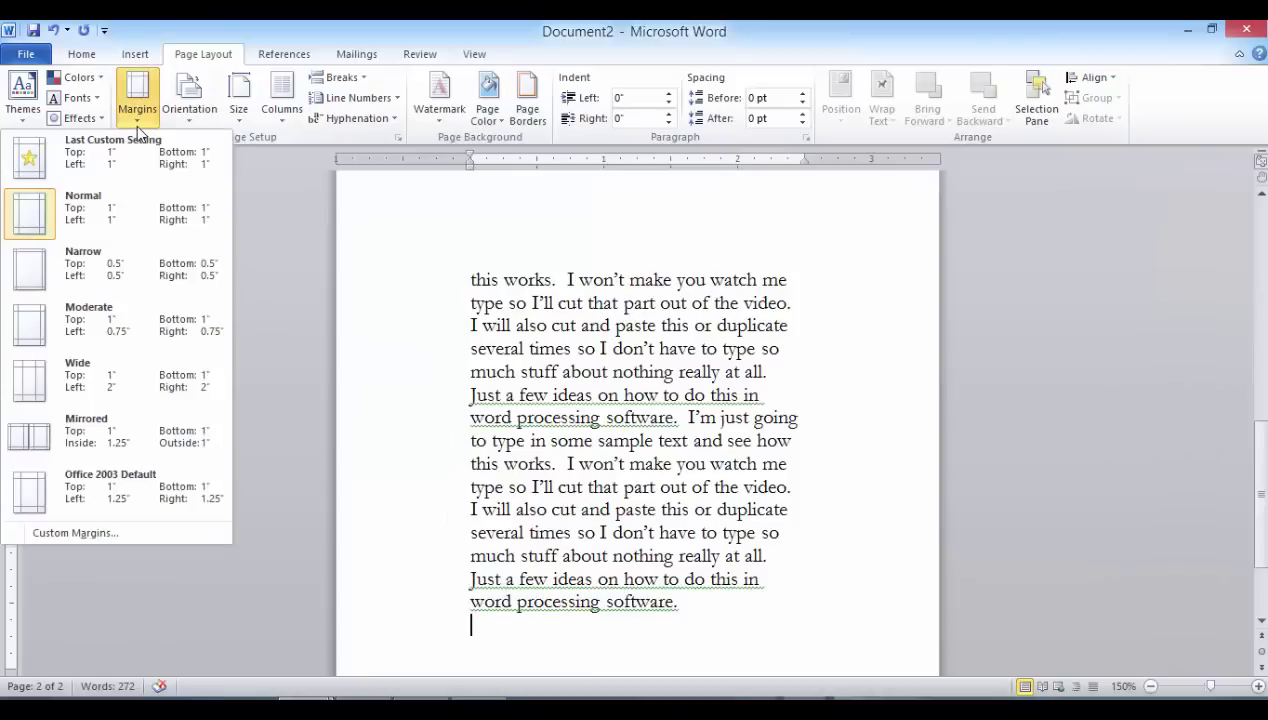
{"action": "left_click", "coordinate": [153, 531]}
{"action": "left_click_drag", "start_coordinate": [557, 181], "coordinate": [455, 186]}
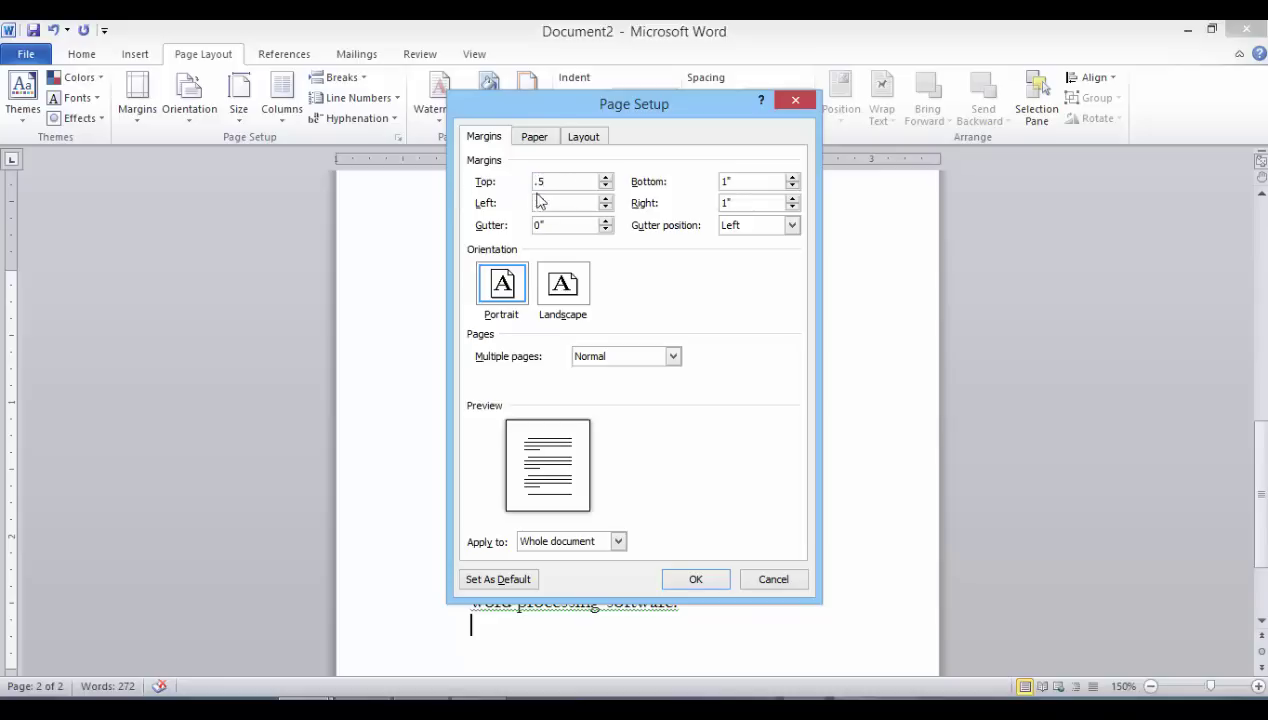
{"action": "left_click", "coordinate": [751, 181]}
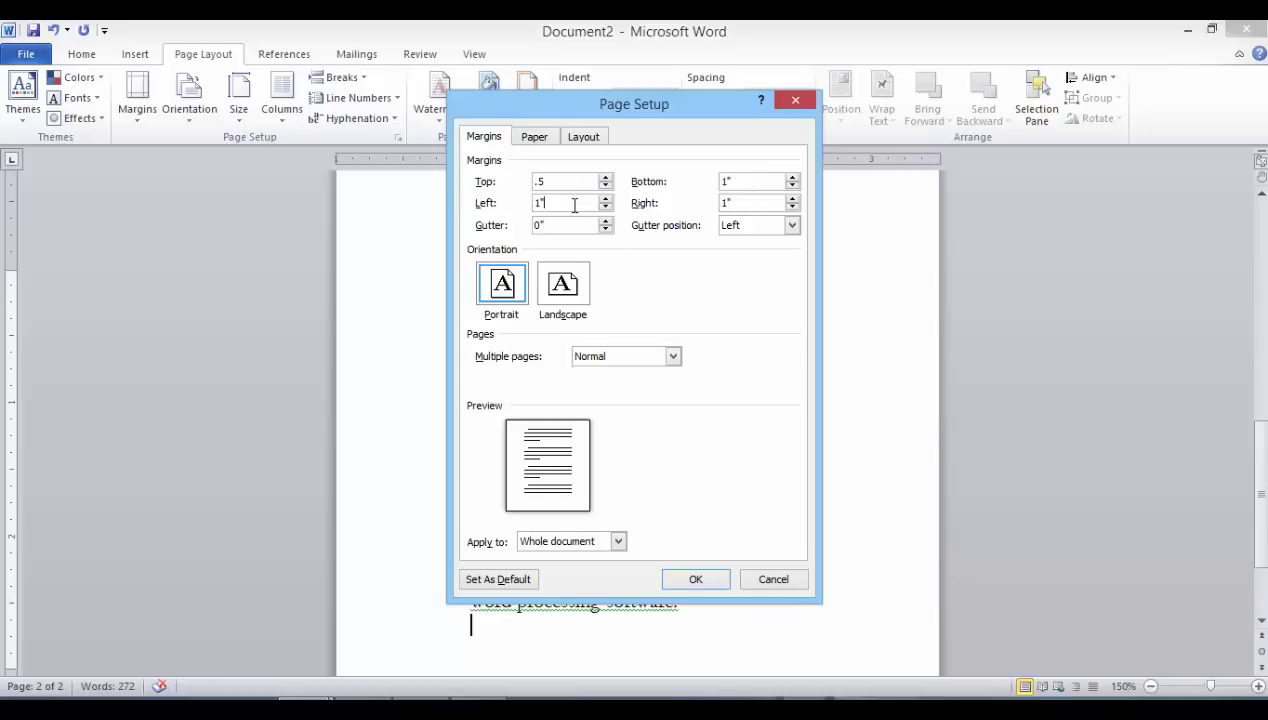
{"action": "left_click_drag", "start_coordinate": [574, 205], "coordinate": [537, 212]}
{"action": "left_click_drag", "start_coordinate": [747, 203], "coordinate": [660, 210]}
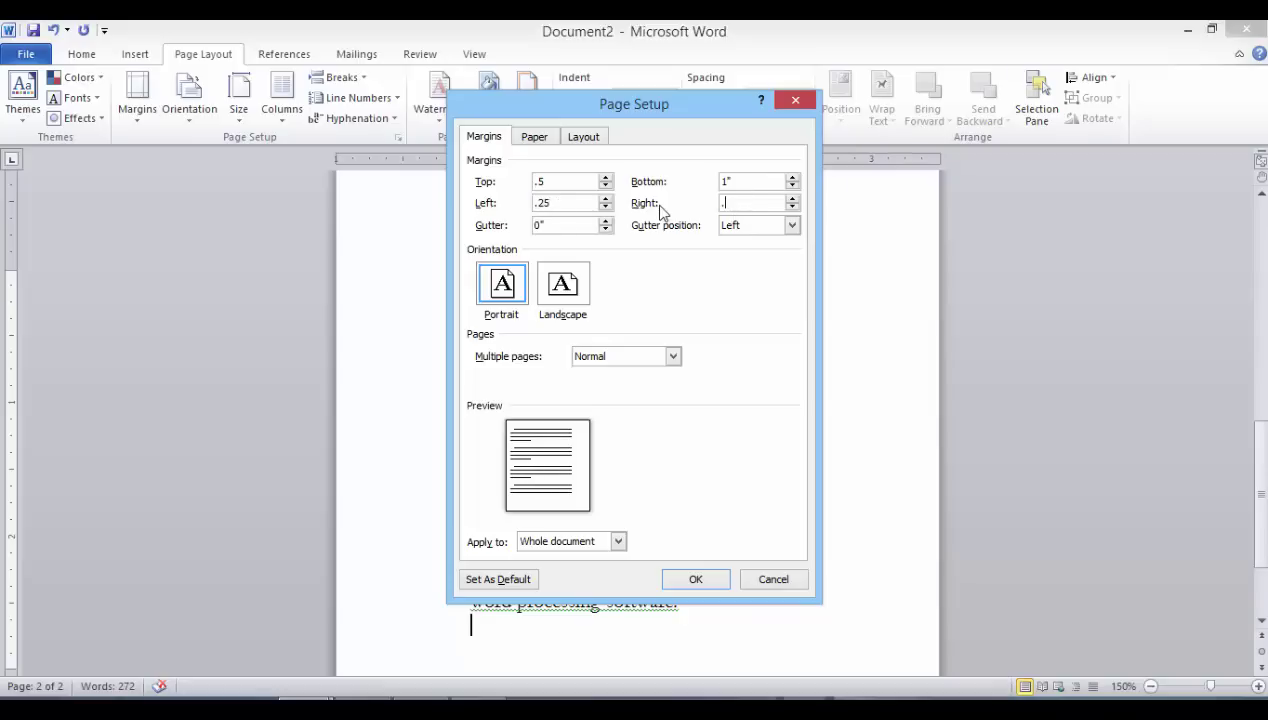
{"action": "left_click", "coordinate": [696, 579]}
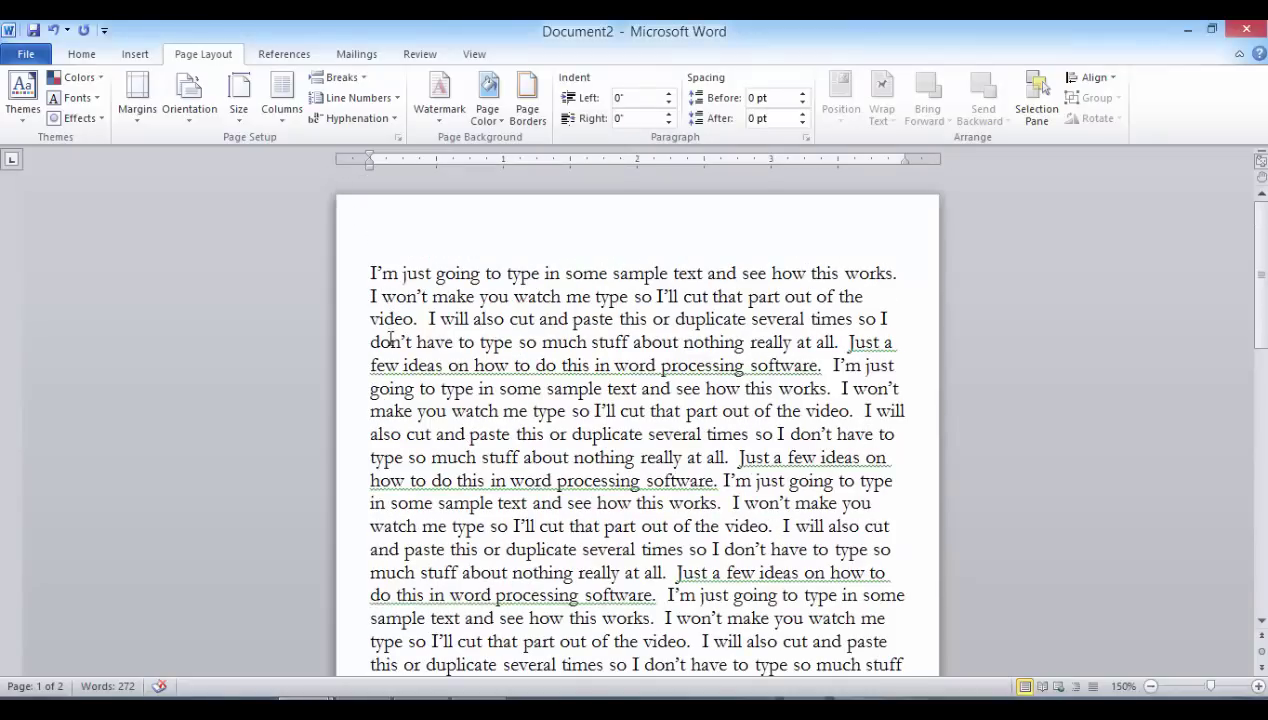
Arrange the sample text in two columns.
{"action": "left_click_drag", "start_coordinate": [370, 273], "coordinate": [621, 530]}
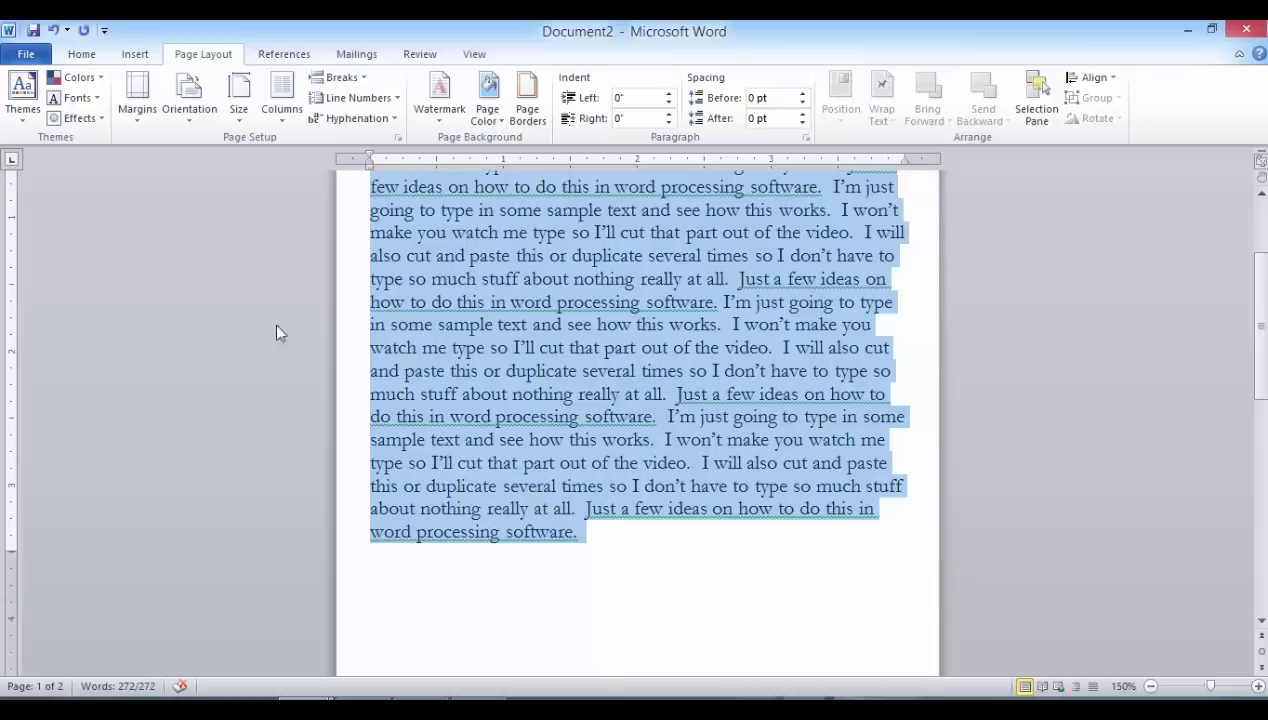
{"action": "left_click", "coordinate": [284, 104]}
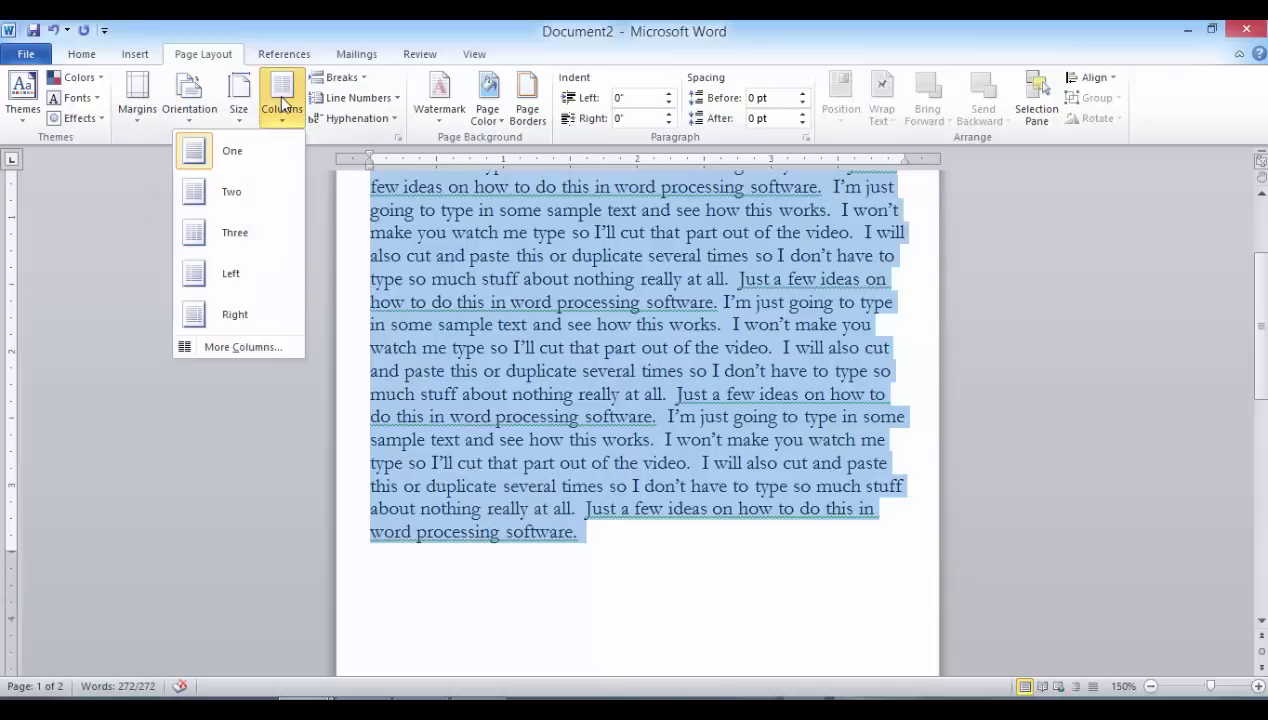
{"action": "left_click", "coordinate": [267, 204]}
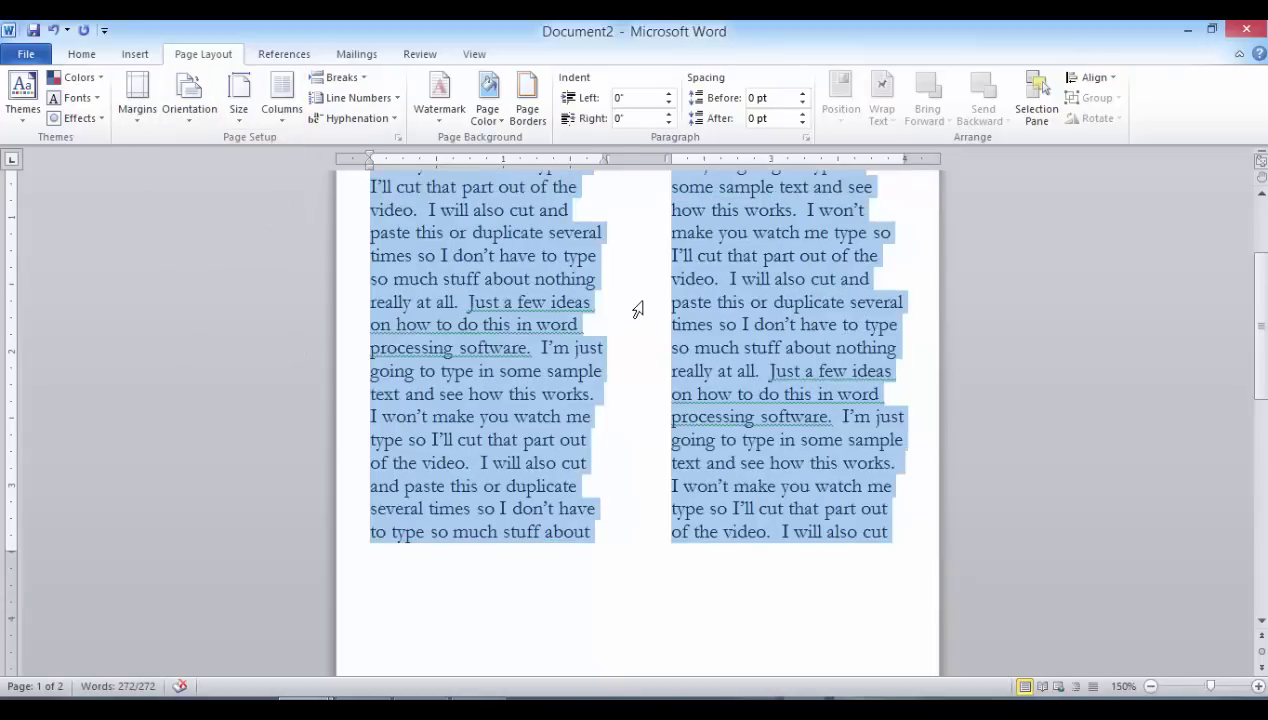
{"action": "left_click", "coordinate": [630, 308]}
{"action": "scroll", "coordinate": [630, 308], "scroll_direction": "up", "scroll_amount": 3}
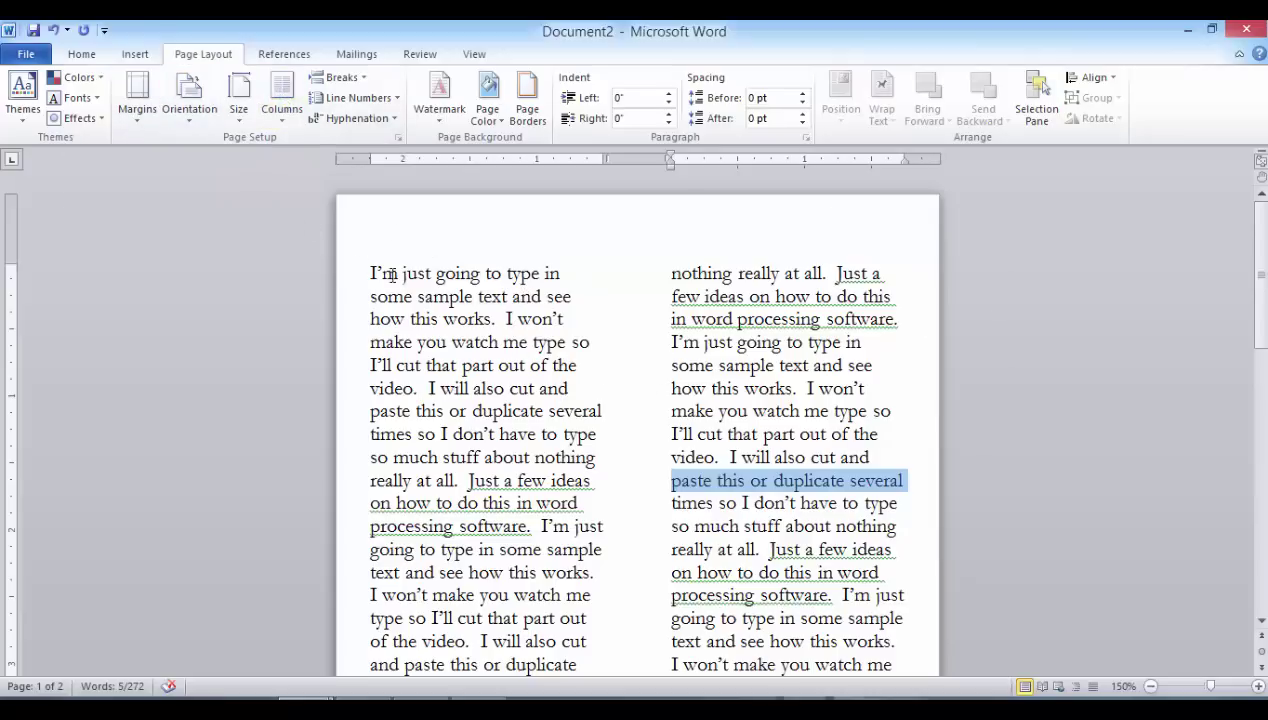
Justify the text in both columns so the lines align at both column edges.
{"action": "left_click_drag", "start_coordinate": [368, 270], "coordinate": [934, 539]}
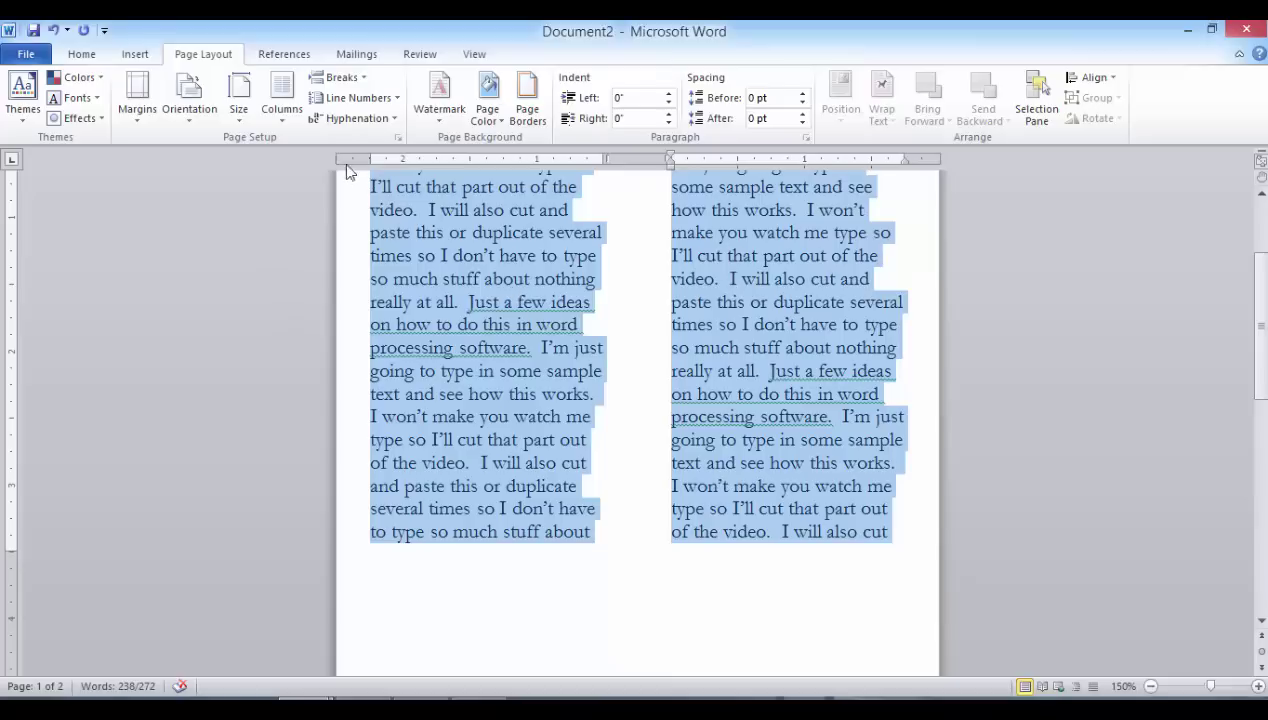
{"action": "left_click", "coordinate": [78, 58]}
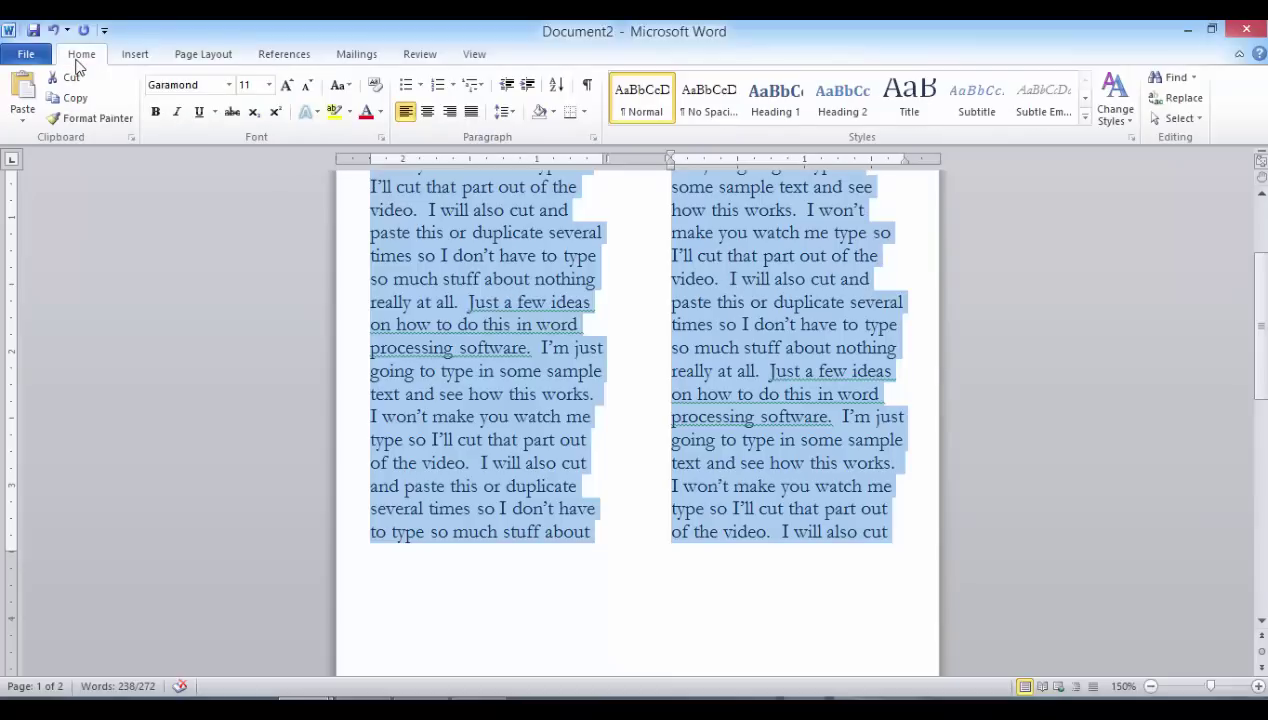
{"action": "left_click", "coordinate": [472, 113]}
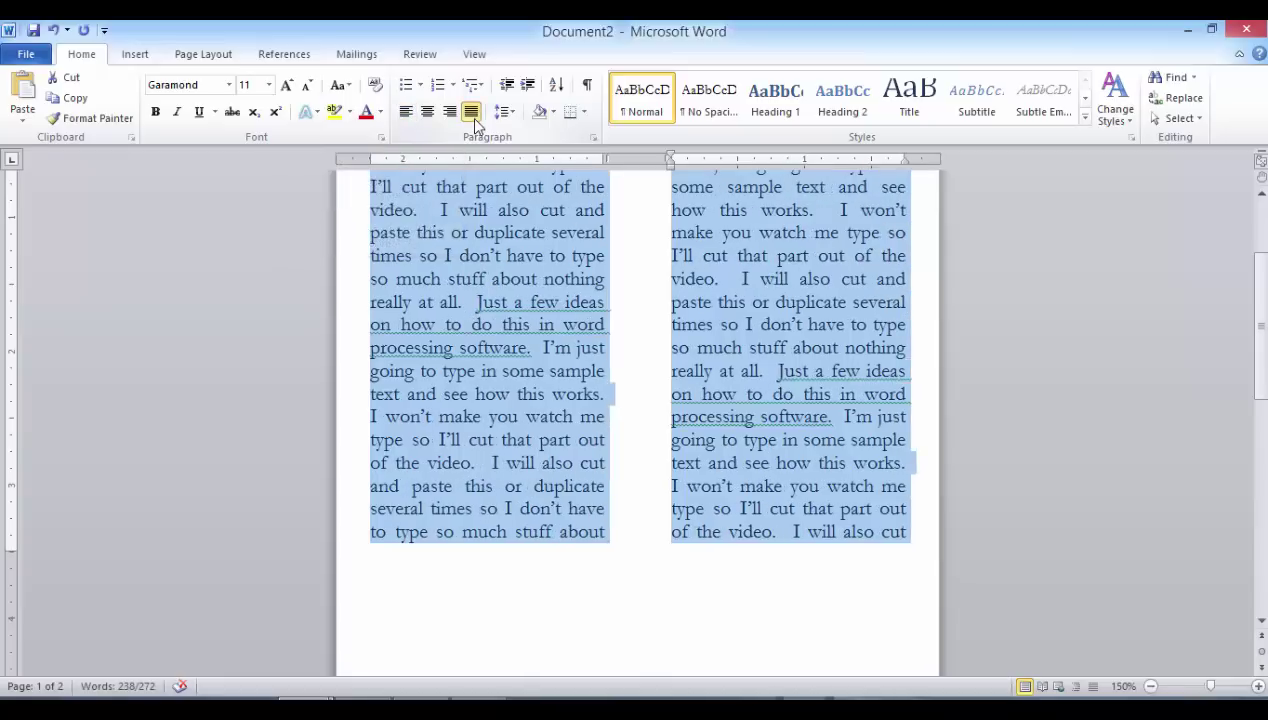
{"action": "left_click", "coordinate": [636, 322]}
{"action": "scroll", "coordinate": [640, 322], "scroll_direction": "up", "scroll_amount": 2}
{"action": "scroll", "coordinate": [640, 322], "scroll_direction": "up", "scroll_amount": 1}
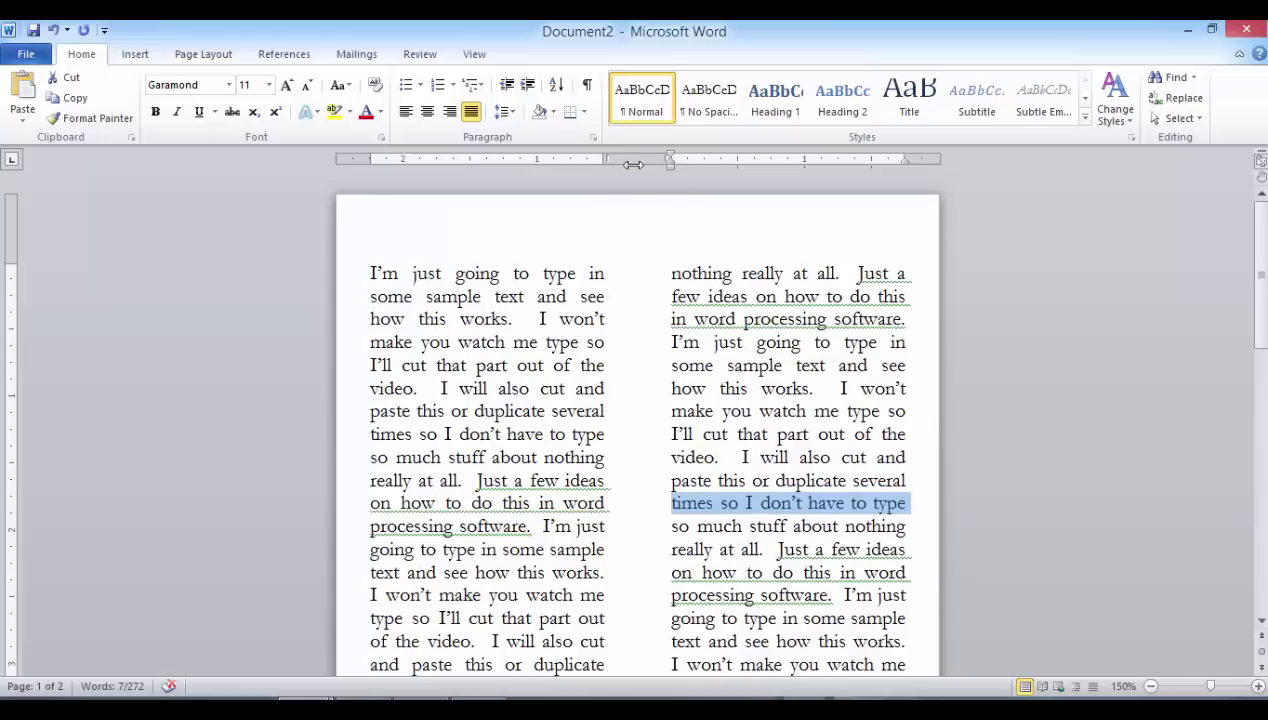
Narrow the gap between the two text columns to about half its width and review the page layout.
{"action": "left_click_drag", "start_coordinate": [371, 272], "coordinate": [931, 473]}
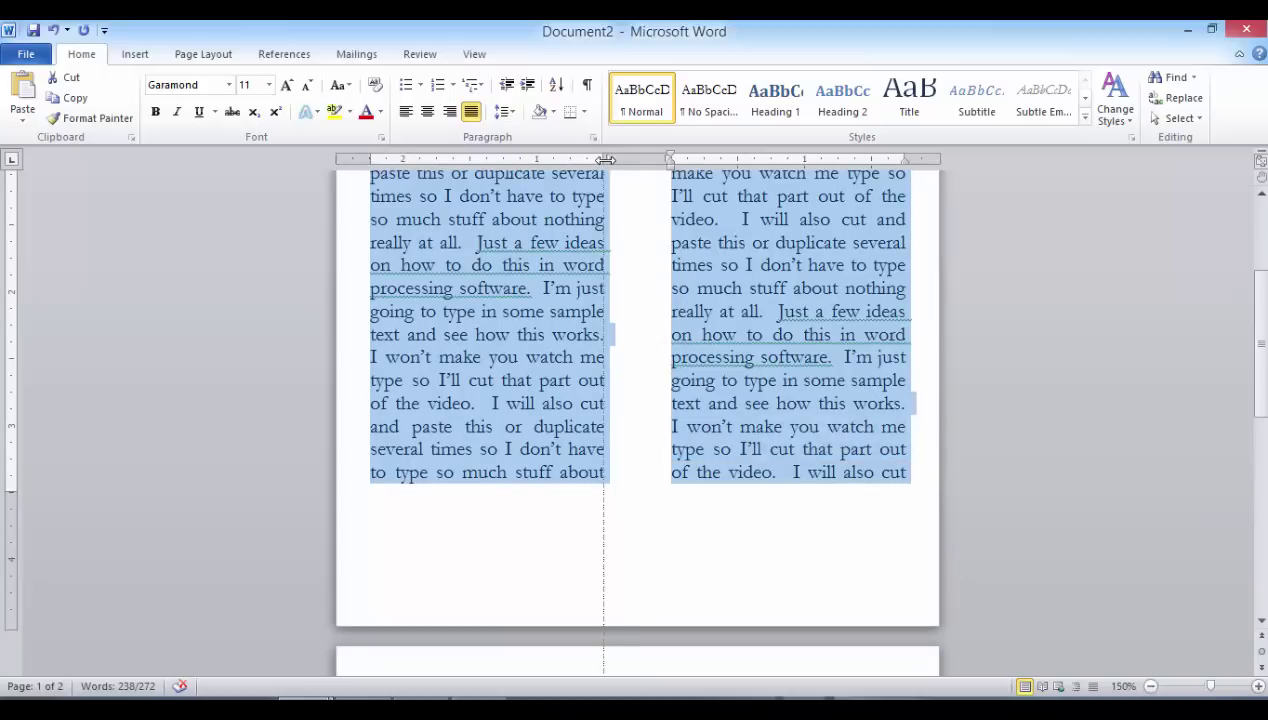
{"action": "left_click_drag", "start_coordinate": [607, 160], "coordinate": [626, 161]}
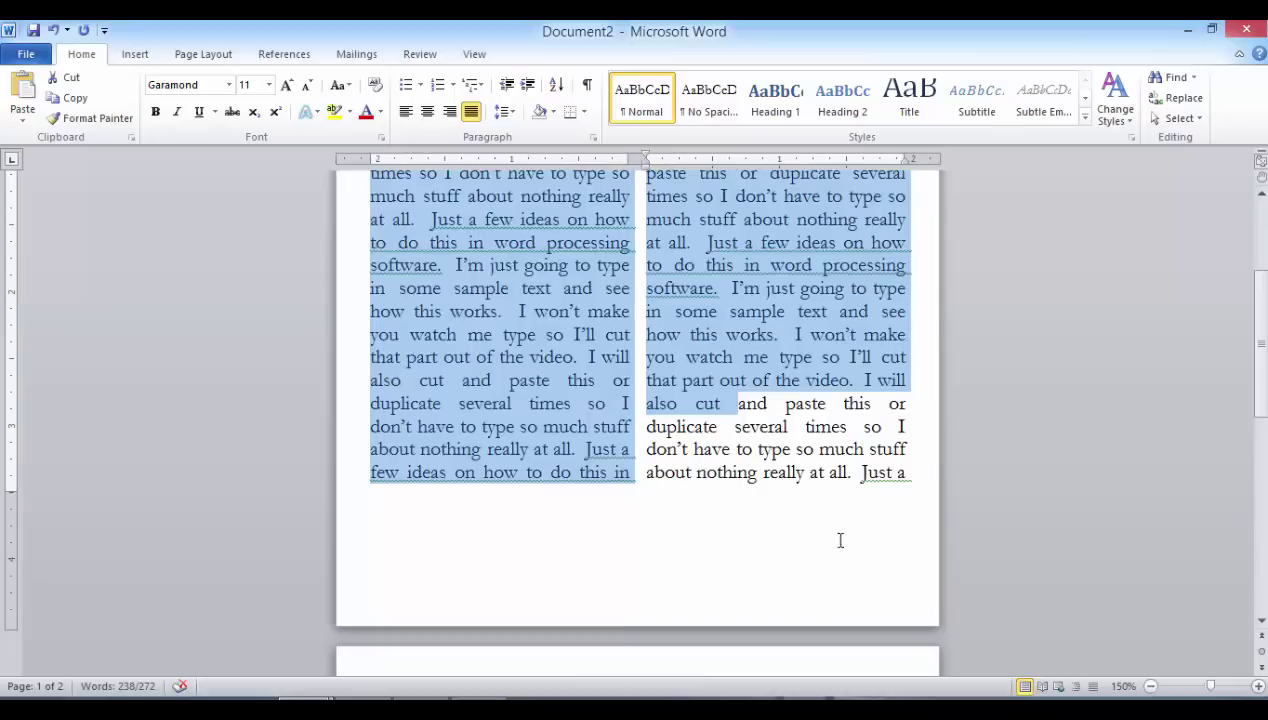
{"action": "left_click_drag", "start_coordinate": [929, 473], "coordinate": [922, 473]}
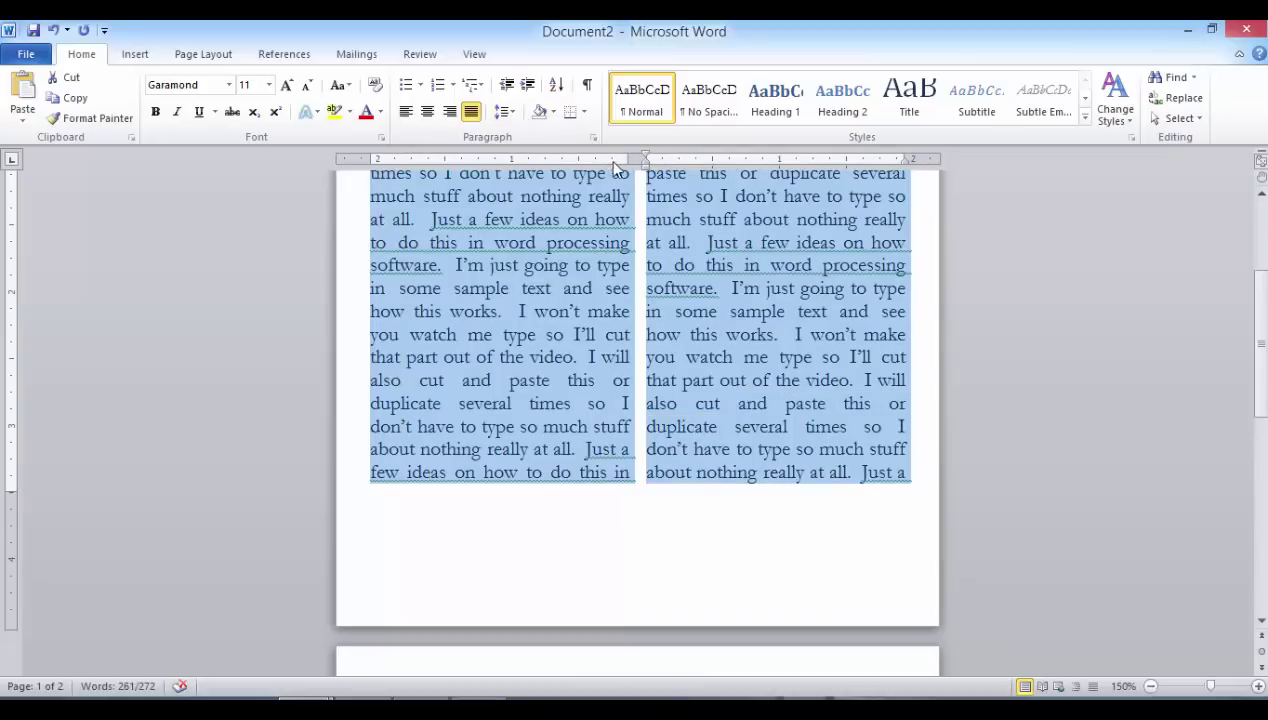
{"action": "left_click_drag", "start_coordinate": [617, 160], "coordinate": [607, 160]}
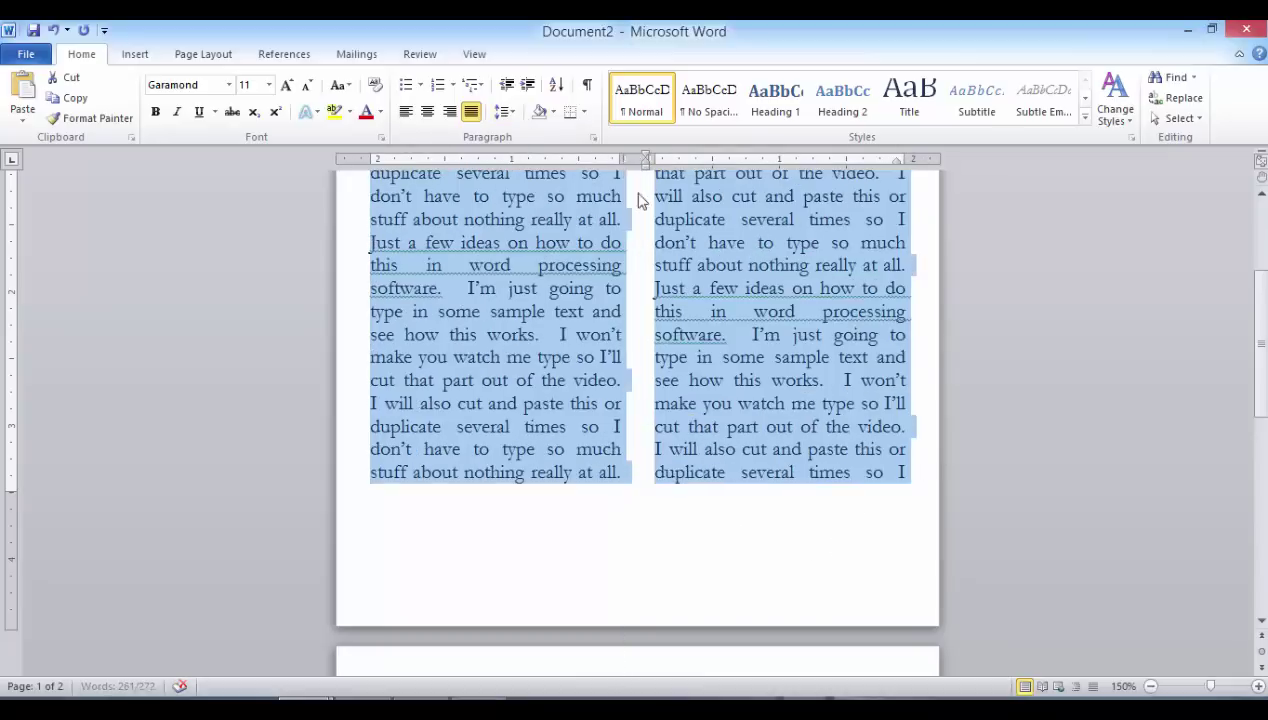
{"action": "left_click", "coordinate": [645, 272]}
{"action": "scroll", "coordinate": [640, 271], "scroll_direction": "up", "scroll_amount": 4}
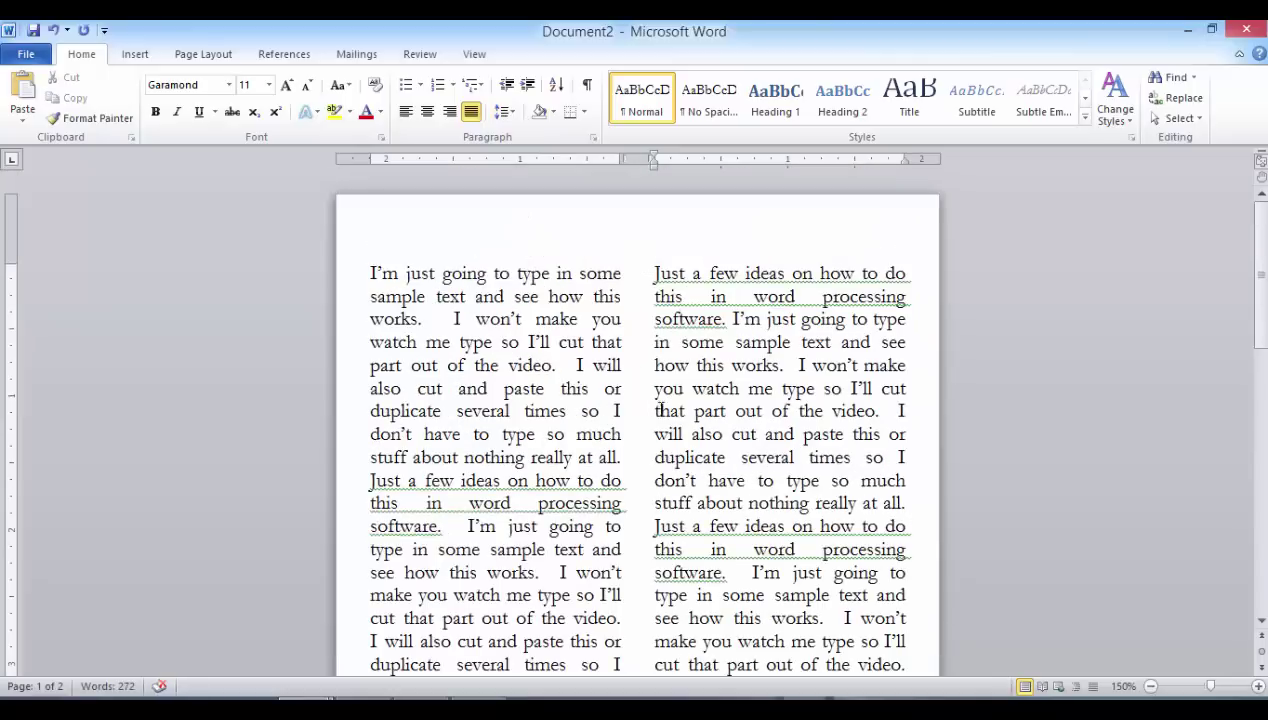
{"action": "scroll", "coordinate": [660, 410], "scroll_direction": "down", "scroll_amount": 9}
{"action": "scroll", "coordinate": [662, 416], "scroll_direction": "up", "scroll_amount": 4}
{"action": "scroll", "coordinate": [663, 417], "scroll_direction": "up", "scroll_amount": 5}
{"action": "scroll", "coordinate": [637, 396], "scroll_direction": "down", "scroll_amount": 1}
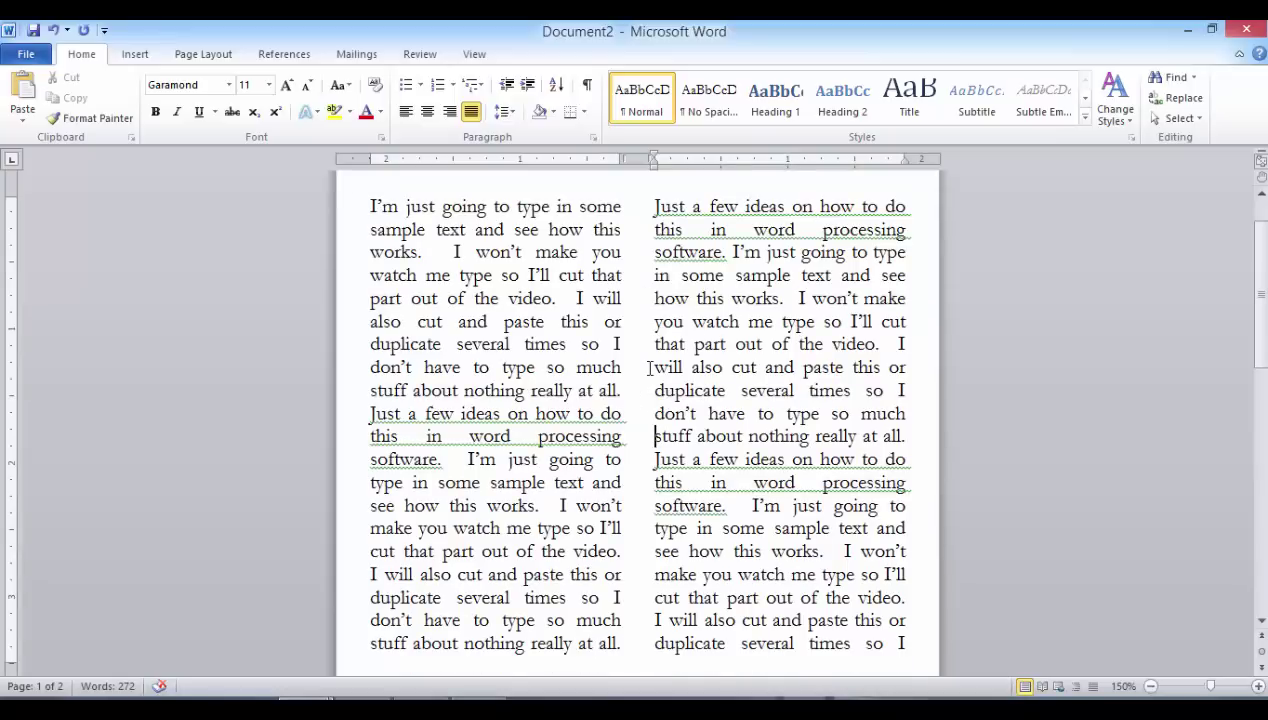